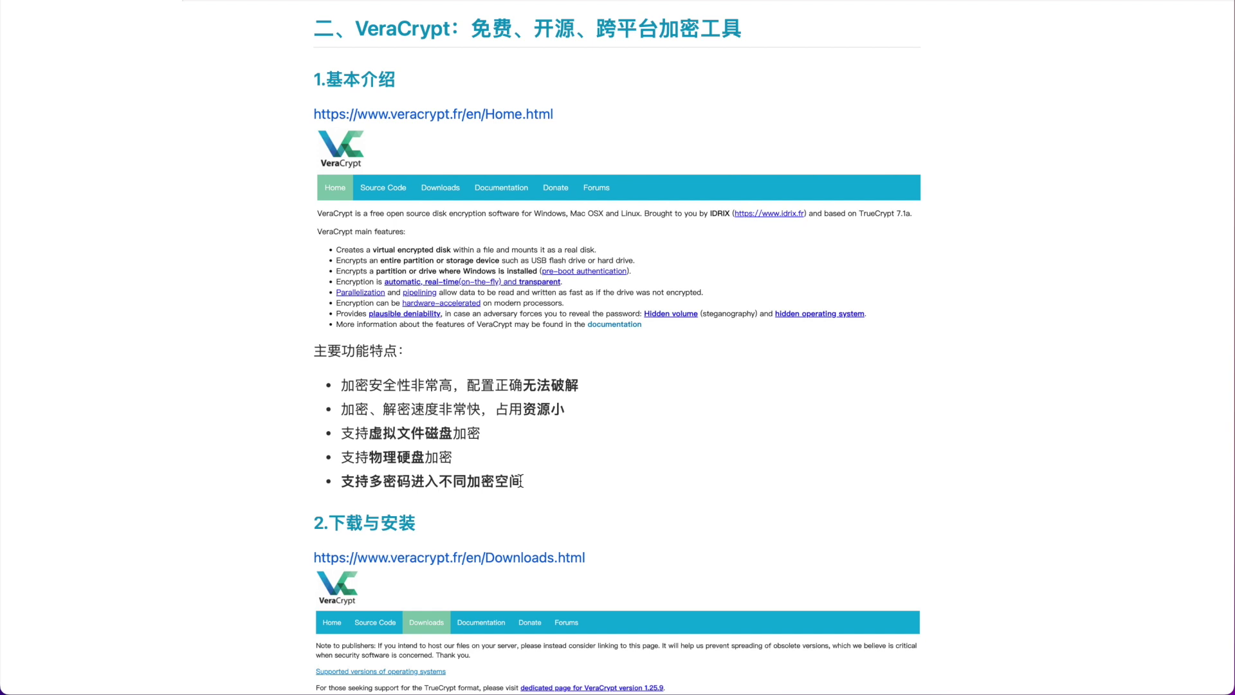
Scroll to the volume-type screenshot and underline the forced-password, coercion and hidden-volume lines in red.
{"action": "scroll", "coordinate": [521, 481], "scroll_direction": "down", "scroll_amount": 8}
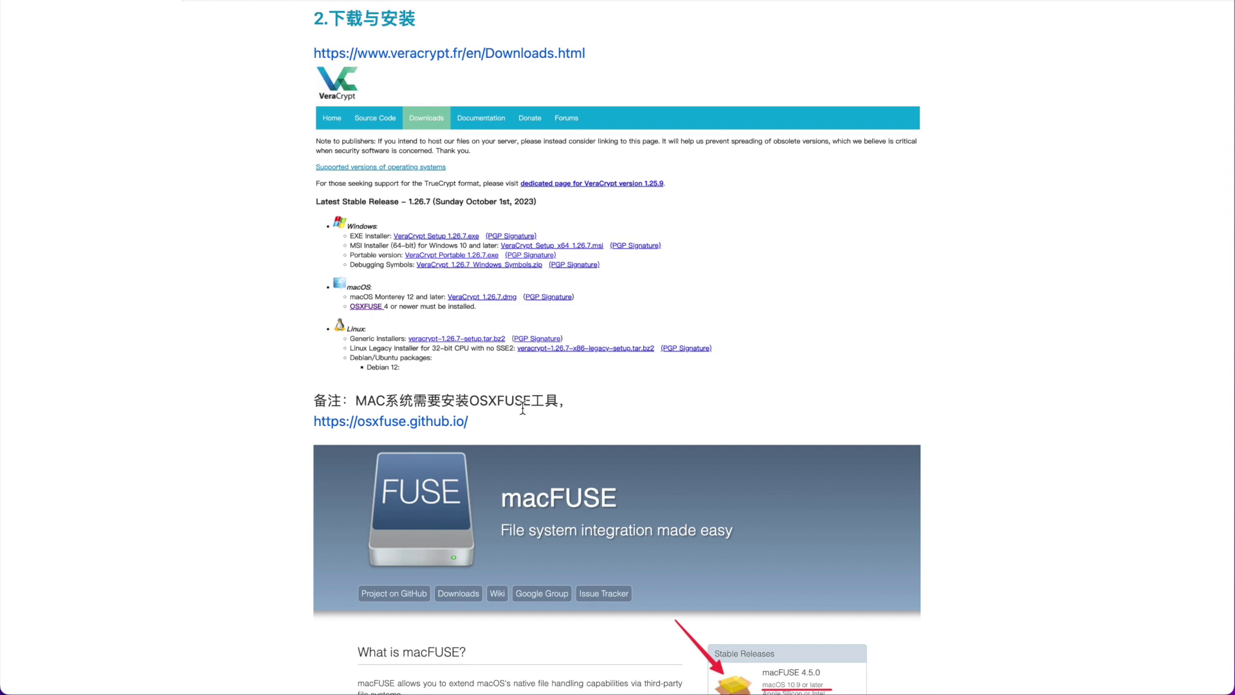
{"action": "scroll", "coordinate": [462, 410], "scroll_direction": "down", "scroll_amount": 3}
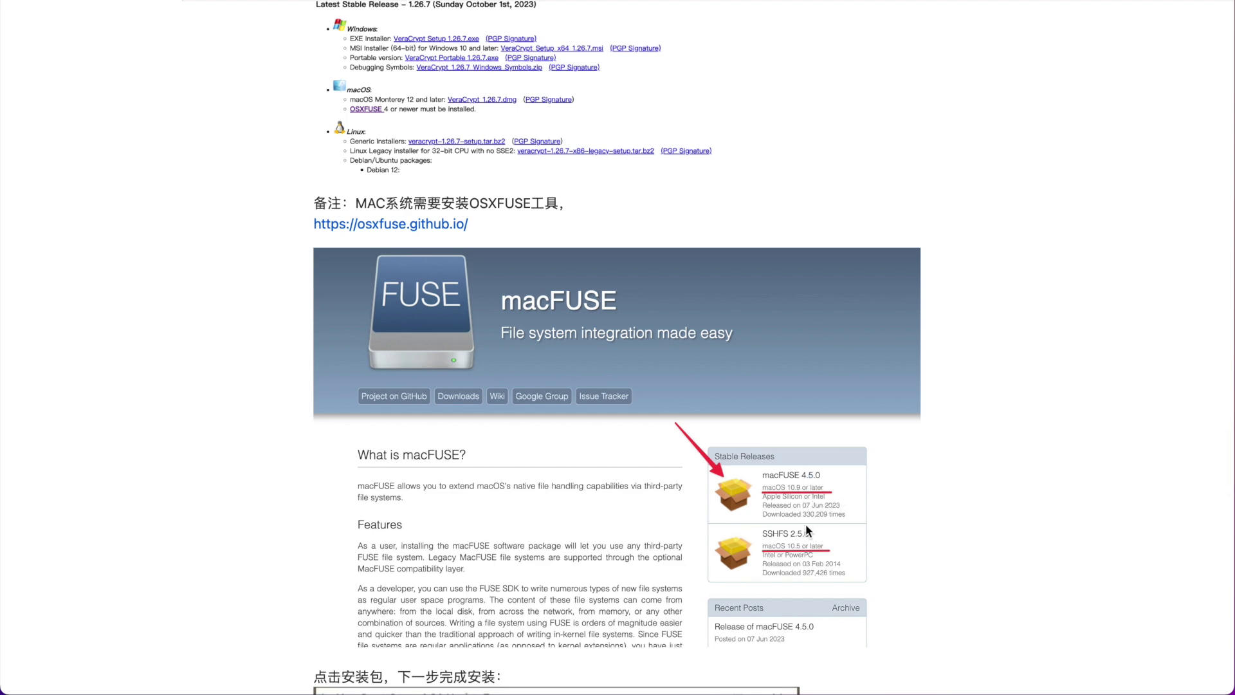
{"action": "scroll", "coordinate": [806, 524], "scroll_direction": "down", "scroll_amount": 7}
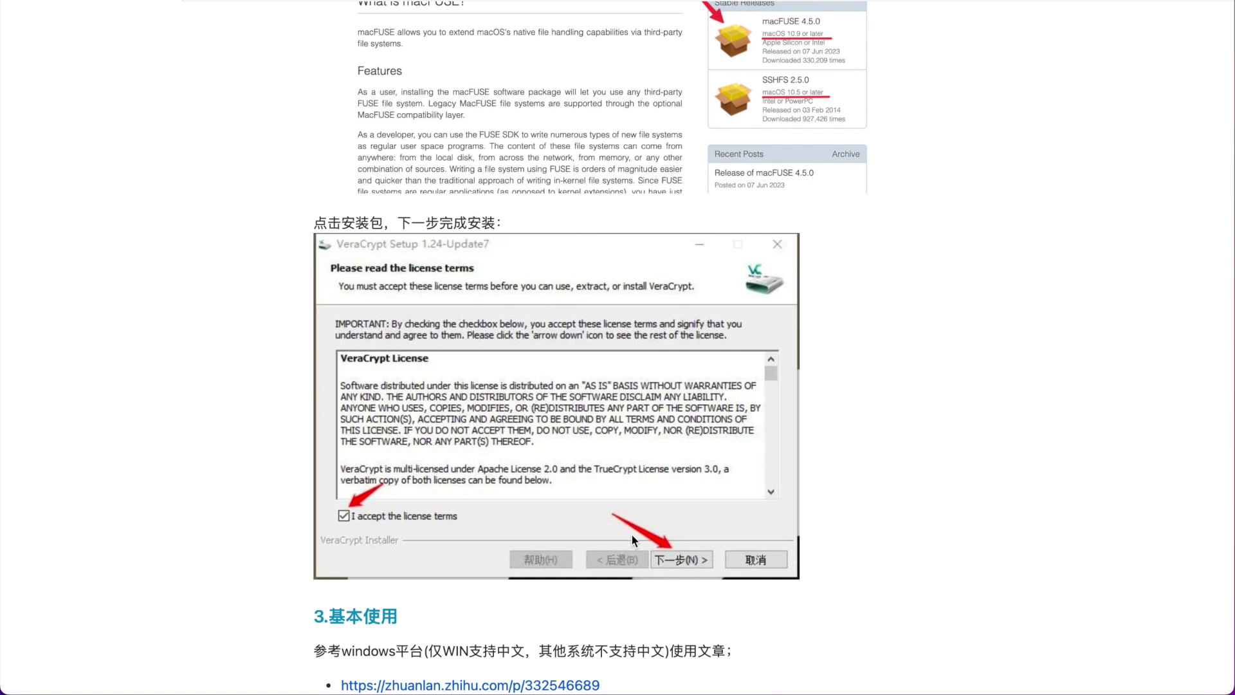
{"action": "scroll", "coordinate": [899, 178], "scroll_direction": "down", "scroll_amount": 9}
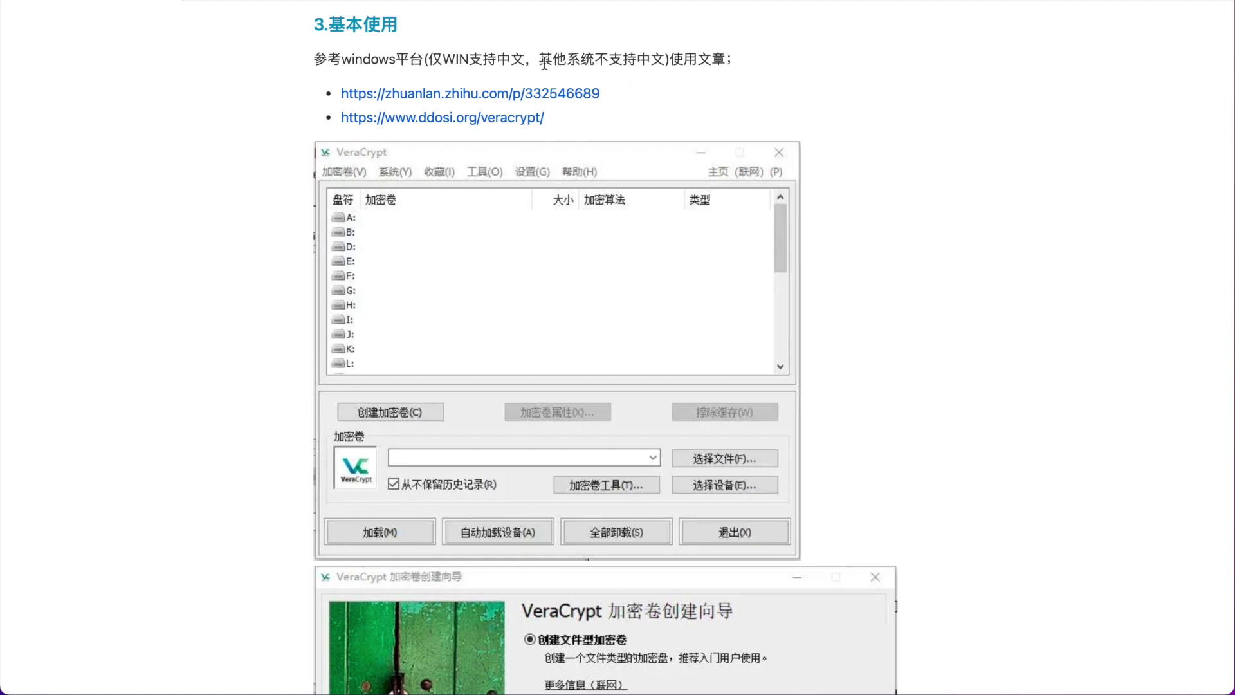
{"action": "scroll", "coordinate": [833, 180], "scroll_direction": "down", "scroll_amount": 5}
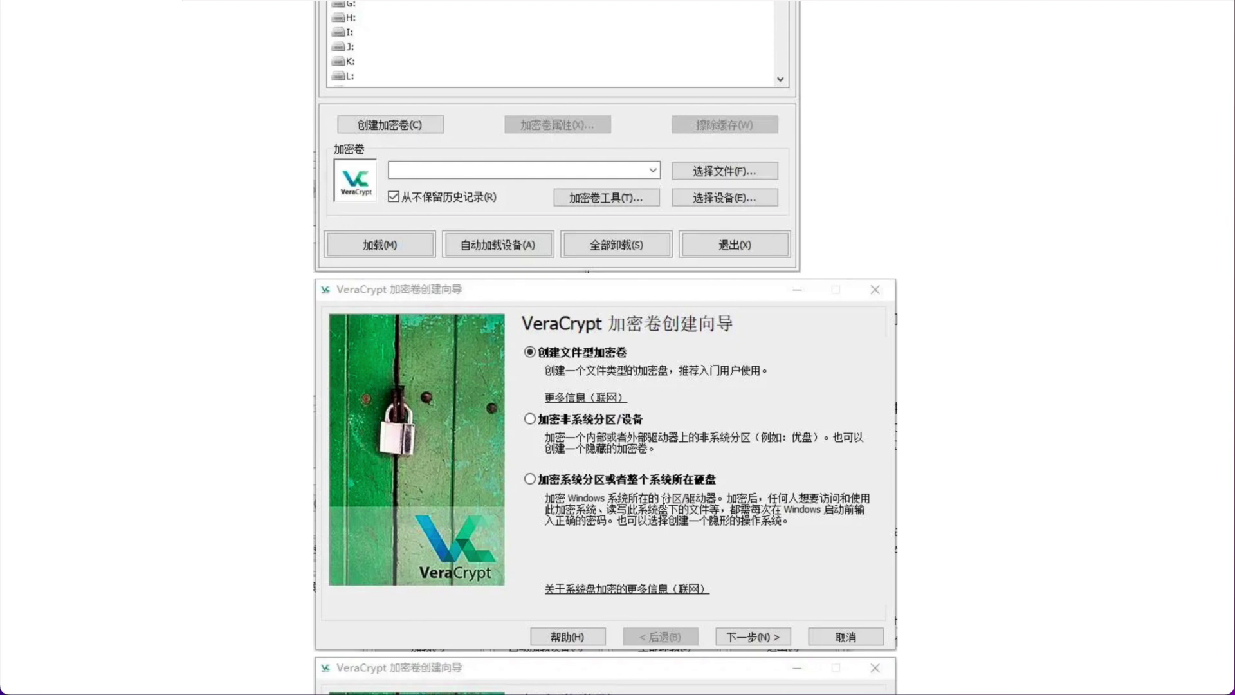
{"action": "scroll", "coordinate": [596, 365], "scroll_direction": "down", "scroll_amount": 5}
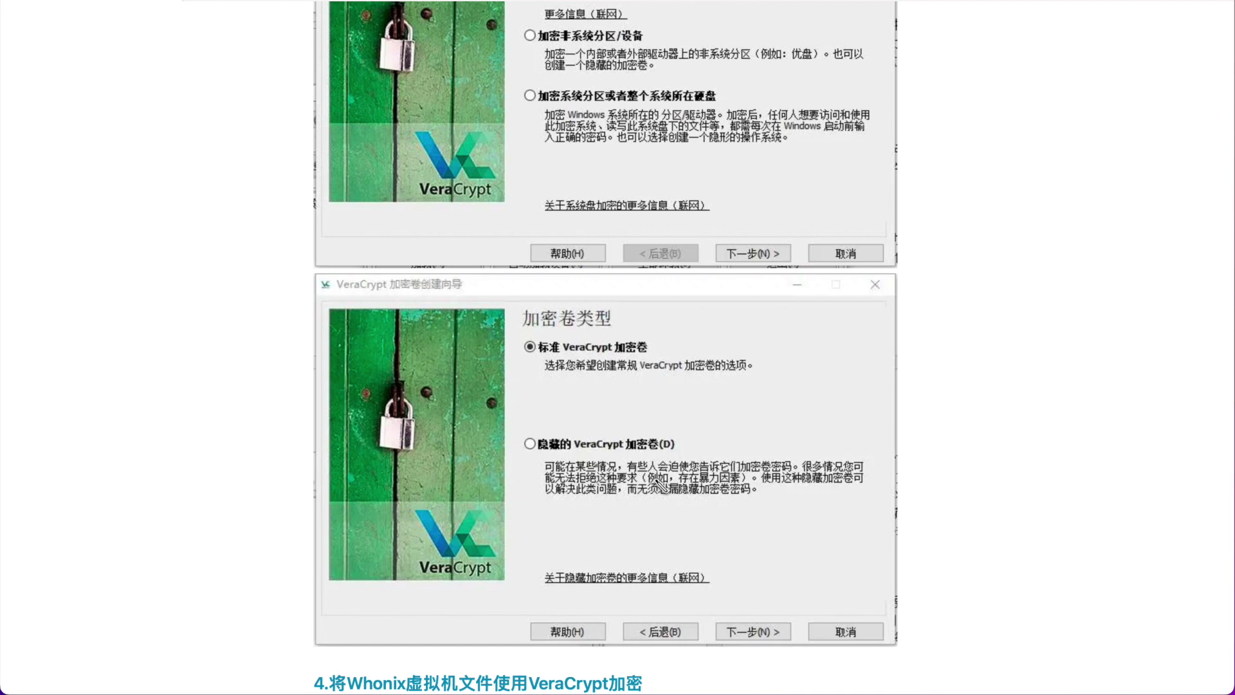
{"action": "left_click_drag", "start_coordinate": [660, 474], "coordinate": [794, 470]}
{"action": "left_click_drag", "start_coordinate": [678, 484], "coordinate": [741, 485]}
{"action": "left_click_drag", "start_coordinate": [789, 489], "coordinate": [857, 489]}
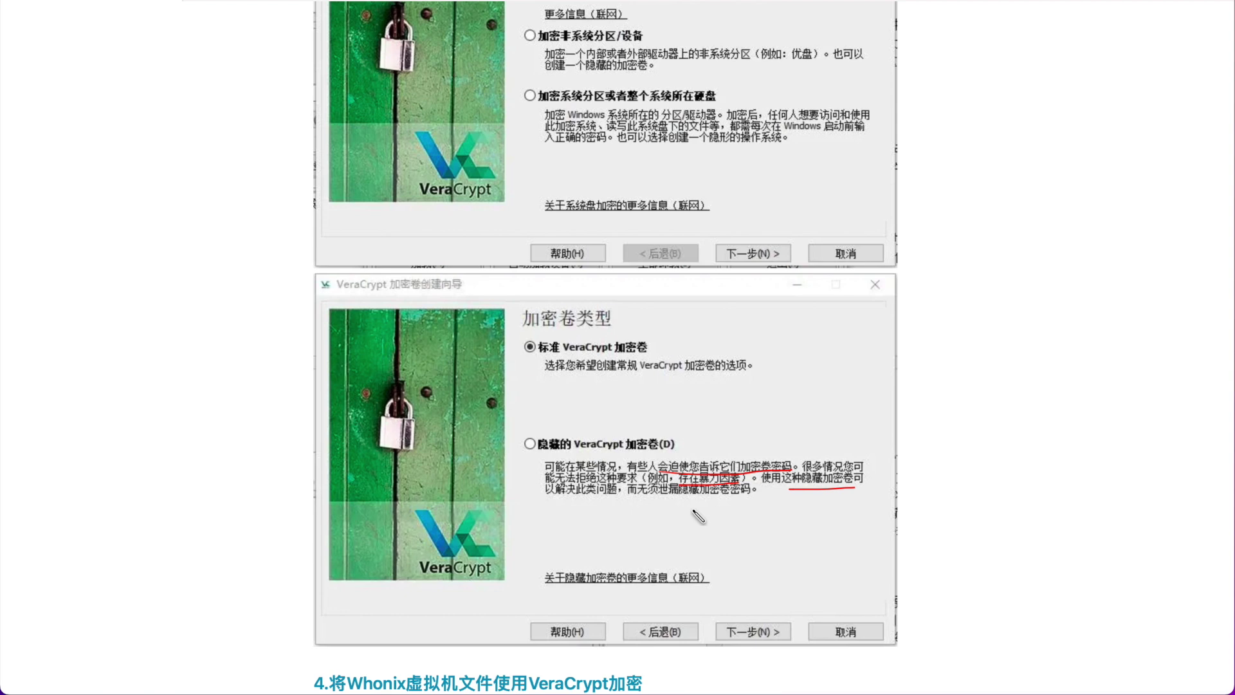
{"action": "scroll", "coordinate": [693, 511], "scroll_direction": "down", "scroll_amount": 5}
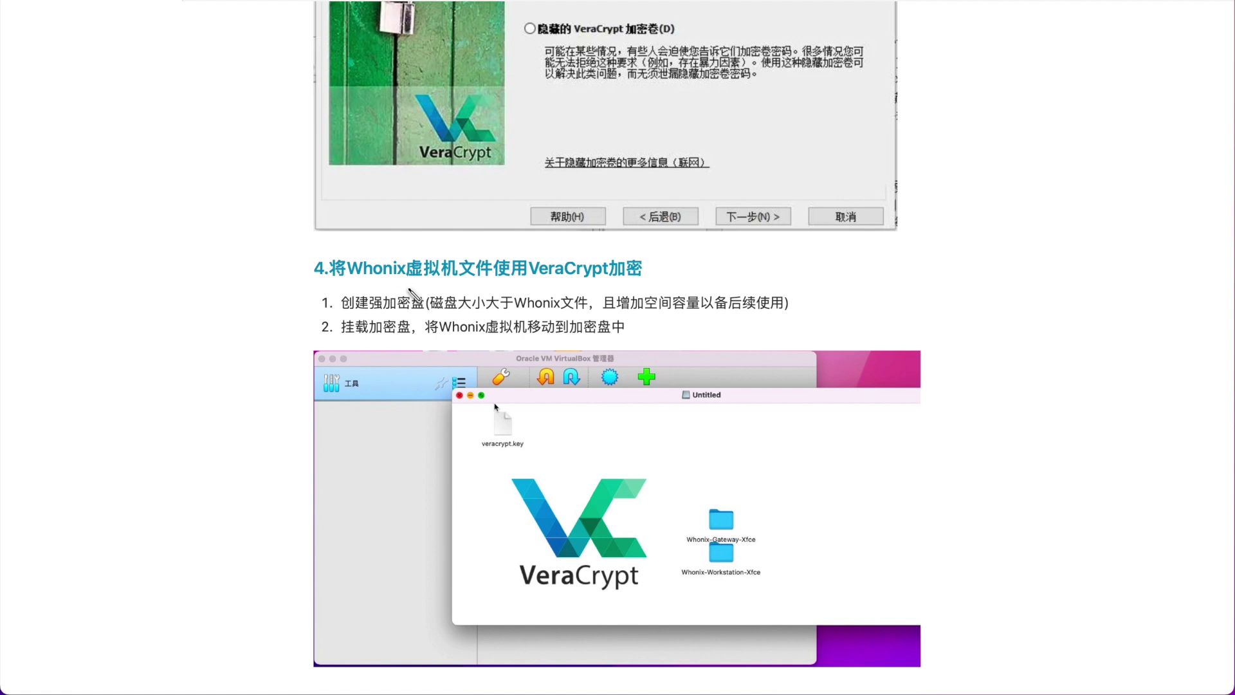
Underline the section 4 heading and its create-disk, extra-capacity and mount-disk steps.
{"action": "left_click_drag", "start_coordinate": [337, 282], "coordinate": [640, 280]}
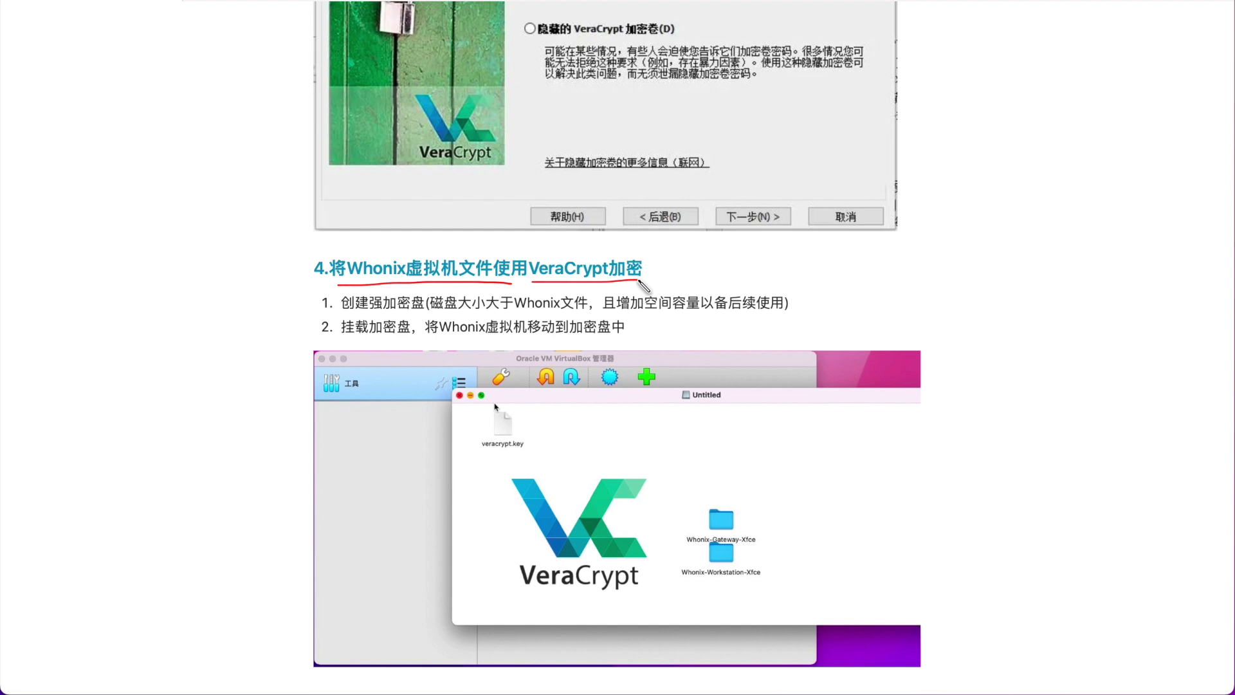
{"action": "left_click_drag", "start_coordinate": [340, 314], "coordinate": [588, 315]}
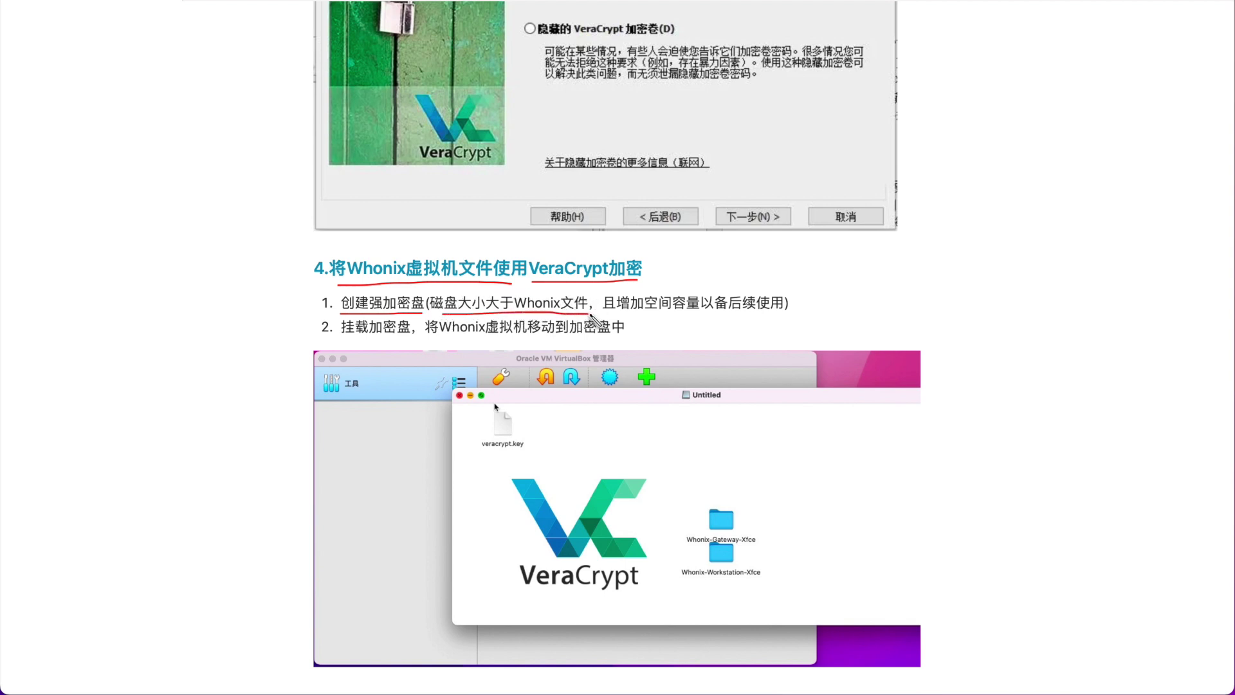
{"action": "left_click_drag", "start_coordinate": [618, 314], "coordinate": [715, 313]}
{"action": "mouse_move", "coordinate": [341, 335]}
{"action": "left_mouse_down"}
{"action": "mouse_move", "coordinate": [592, 335]}
{"action": "mouse_move", "coordinate": [666, 382]}
{"action": "mouse_move", "coordinate": [682, 434]}
{"action": "left_mouse_up"}
Mark the two Whonix folders with an arrow and circle, then clear all annotations.
{"action": "mouse_move", "coordinate": [662, 422]}
{"action": "left_mouse_down"}
{"action": "mouse_move", "coordinate": [711, 466]}
{"action": "mouse_move", "coordinate": [680, 565]}
{"action": "mouse_move", "coordinate": [761, 482]}
{"action": "mouse_move", "coordinate": [693, 480]}
{"action": "left_mouse_up"}
{"action": "left_click", "coordinate": [737, 550]}
{"action": "left_click", "coordinate": [736, 583]}
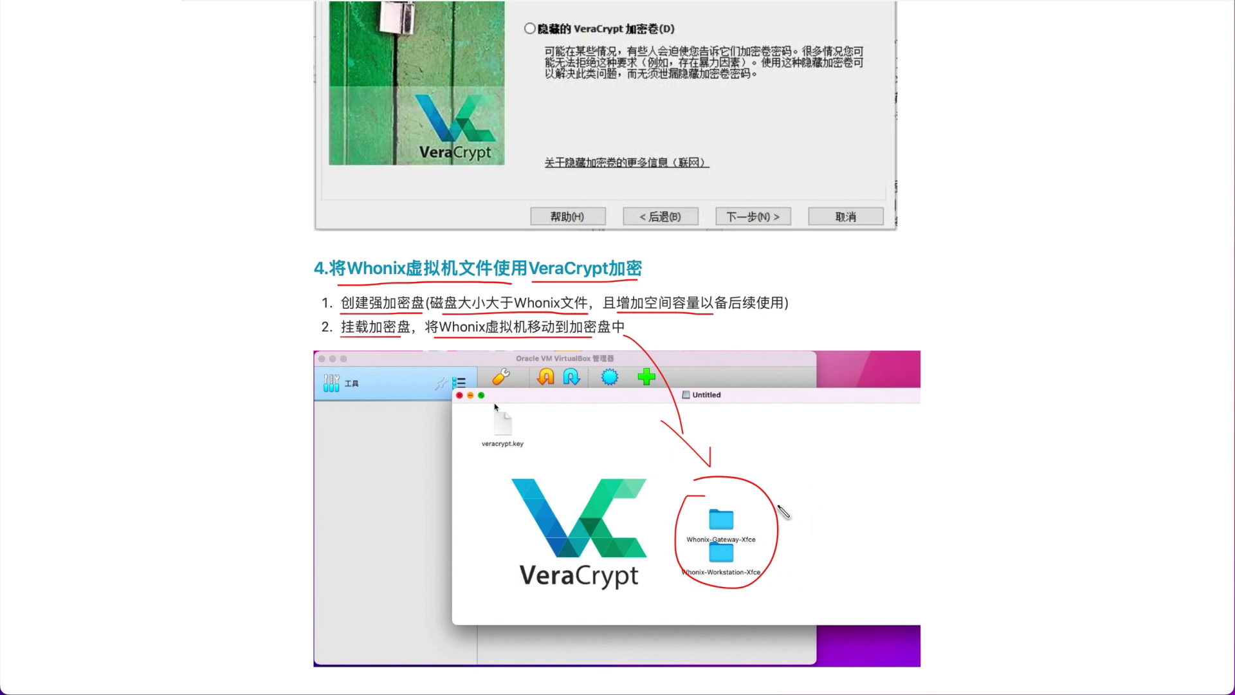
{"action": "key", "text": "Escape"}
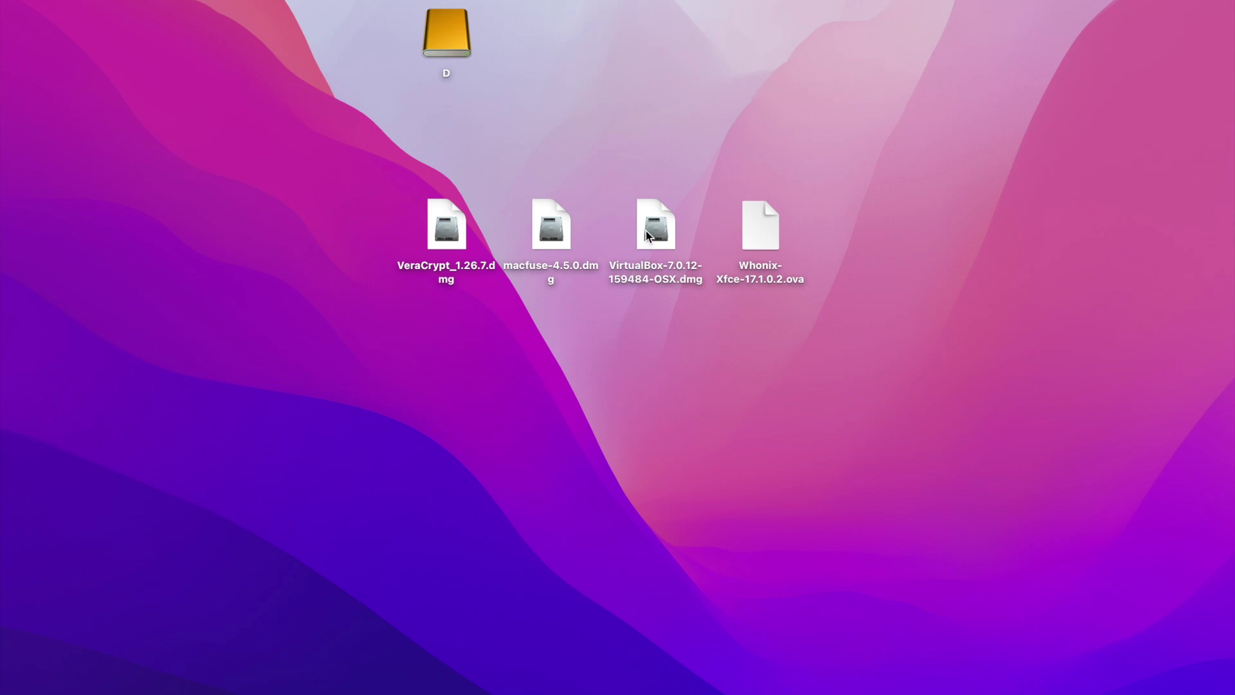
Rearrange the desktop icons: VeraCrypt and macfuse images, VirtualBox and Whonix files, and drive D.
{"action": "left_click_drag", "start_coordinate": [451, 230], "coordinate": [346, 230]}
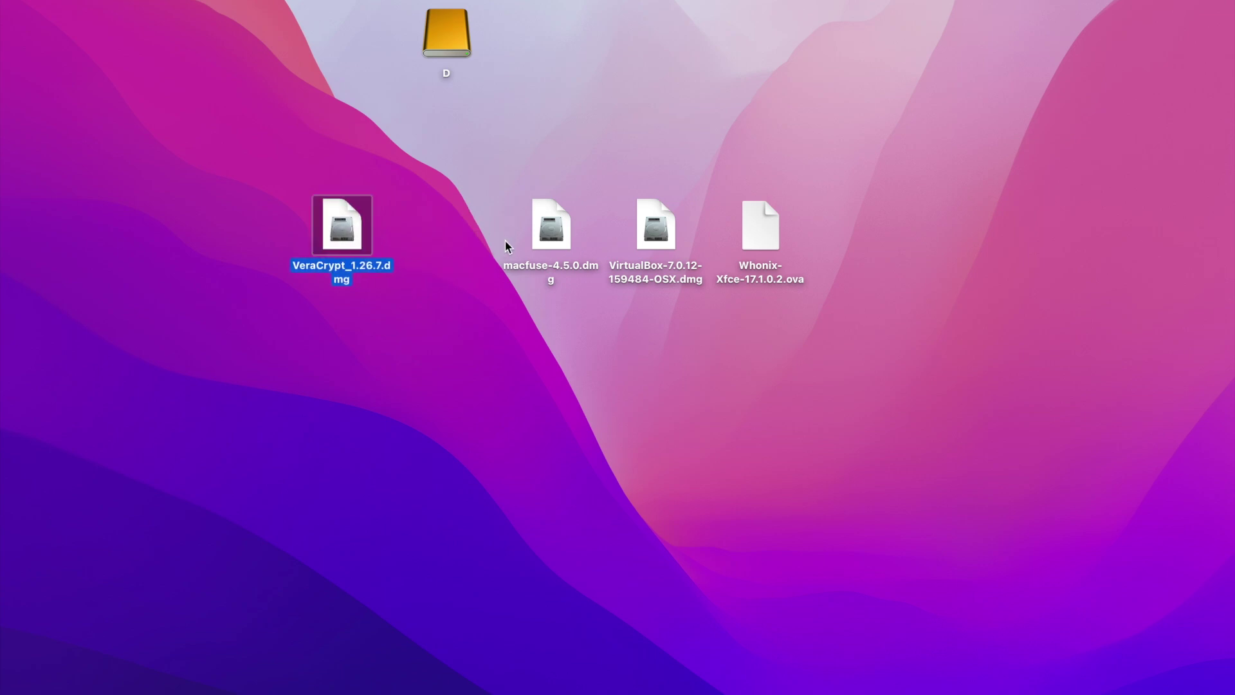
{"action": "left_click_drag", "start_coordinate": [550, 239], "coordinate": [445, 239]}
{"action": "left_click_drag", "start_coordinate": [596, 218], "coordinate": [765, 279]}
{"action": "left_click_drag", "start_coordinate": [766, 280], "coordinate": [660, 375]}
{"action": "left_click", "coordinate": [457, 40]}
{"action": "left_click_drag", "start_coordinate": [465, 53], "coordinate": [569, 149]}
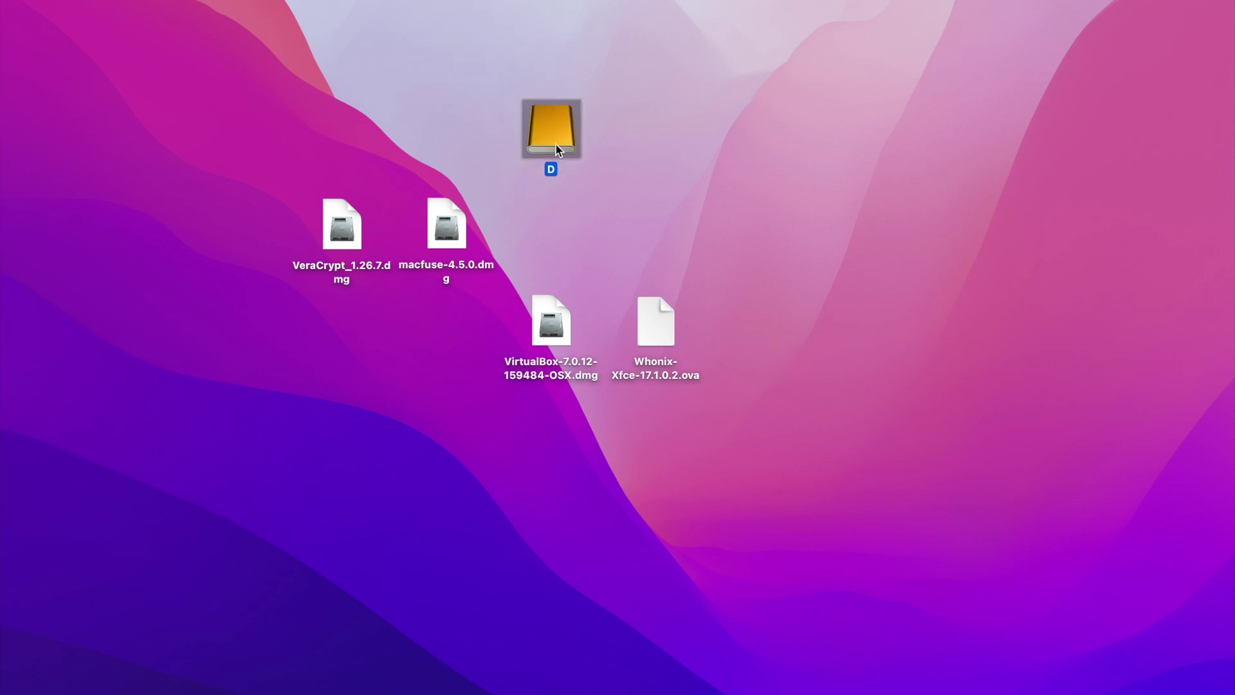
{"action": "left_click", "coordinate": [320, 333]}
Install macFUSE from macfuse-4.5.0.dmg, allow its system extension, and restart.
{"action": "left_click", "coordinate": [449, 232]}
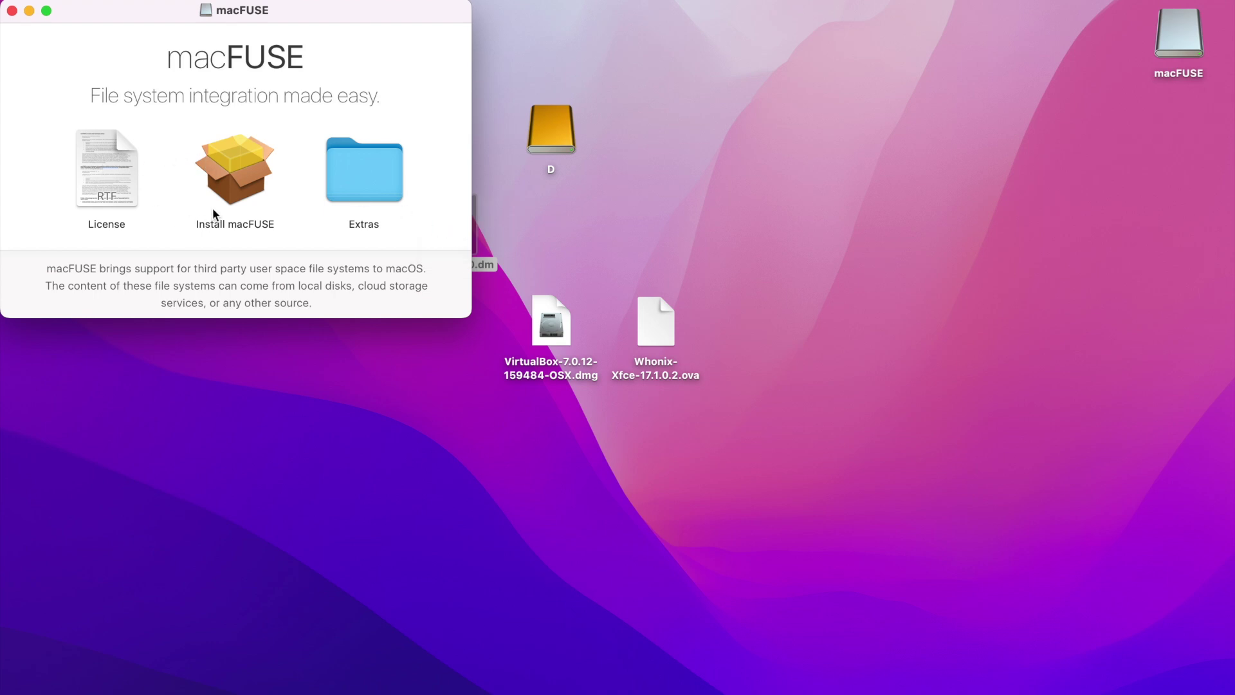
{"action": "left_click", "coordinate": [238, 177]}
{"action": "double_click", "coordinate": [237, 175]}
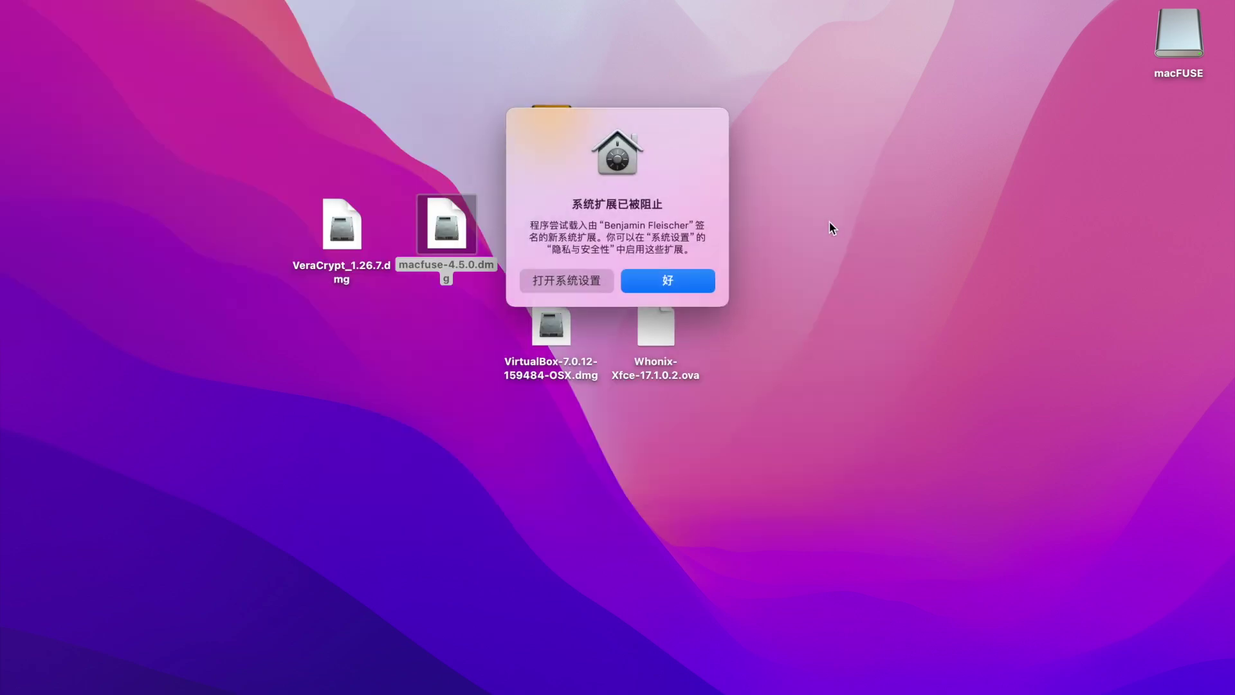
{"action": "left_click", "coordinate": [578, 285]}
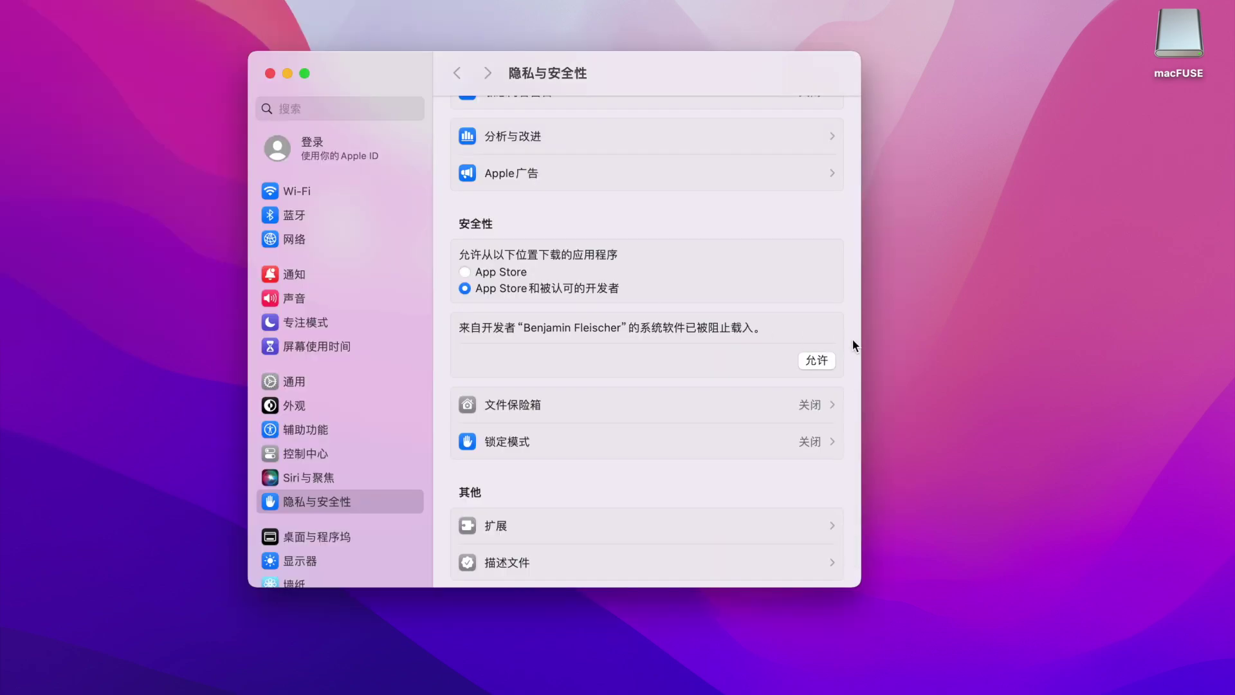
{"action": "left_click", "coordinate": [826, 363]}
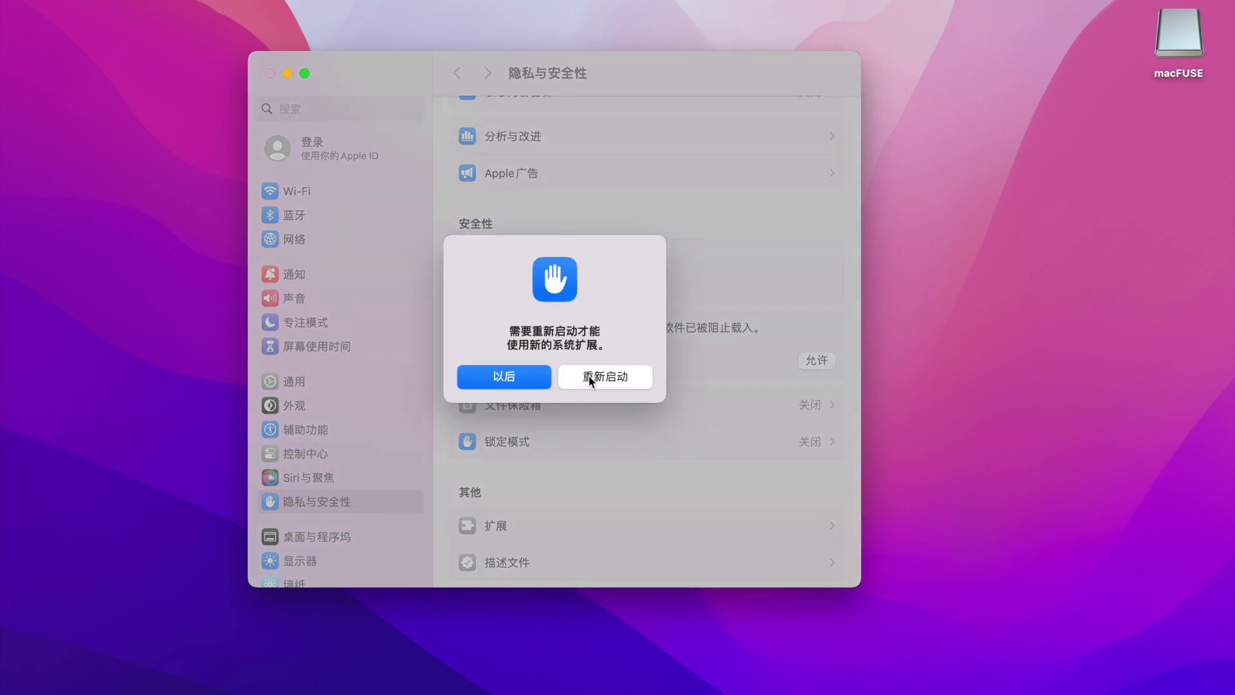
{"action": "left_click", "coordinate": [589, 375]}
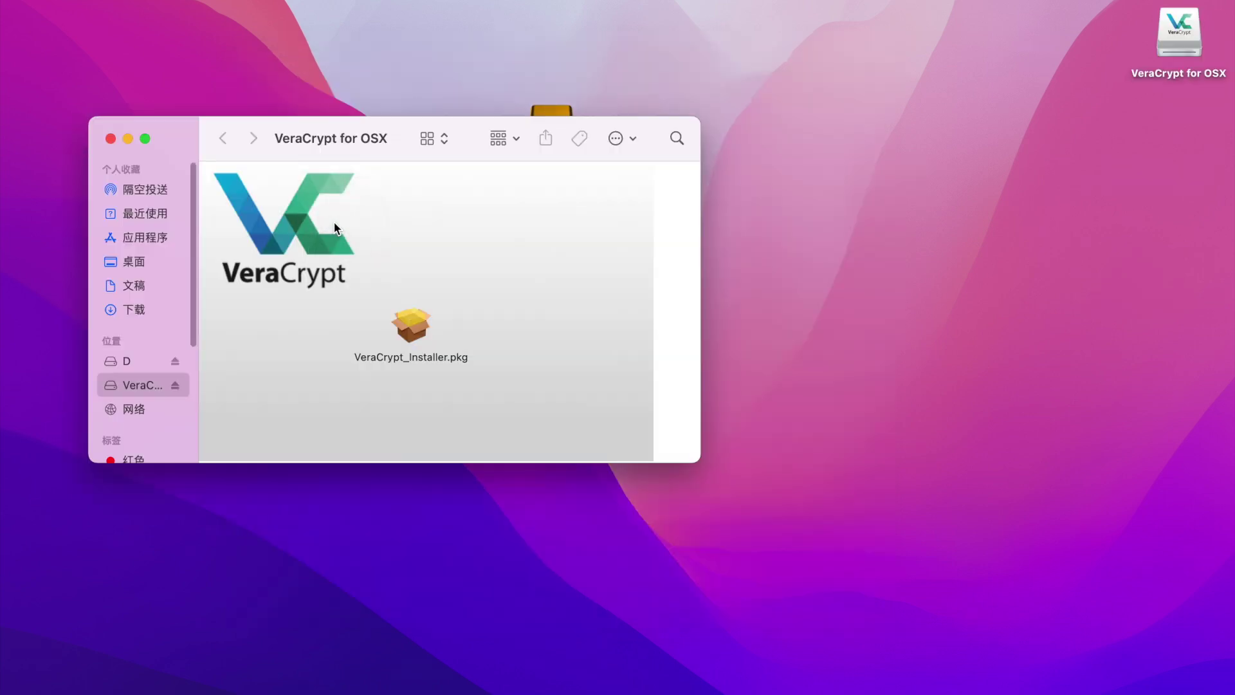
Install VeraCrypt from VeraCrypt_Installer.pkg, agreeing to the license terms.
{"action": "left_click", "coordinate": [417, 329]}
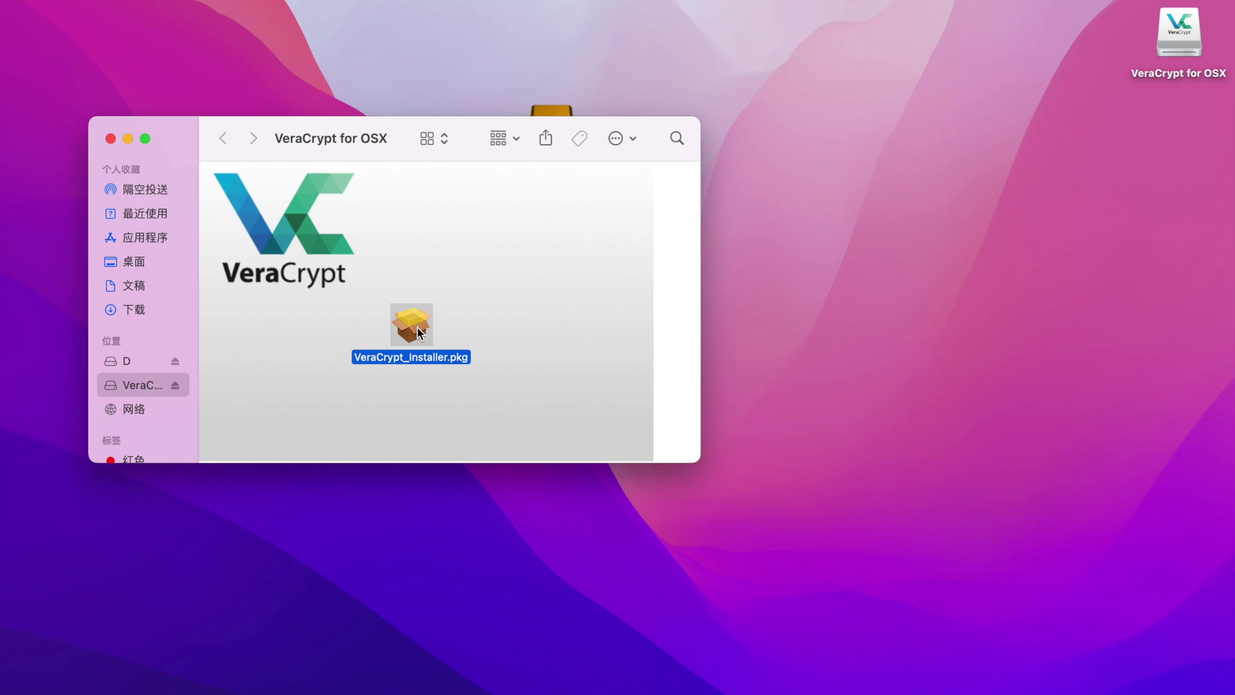
{"action": "double_click", "coordinate": [417, 329]}
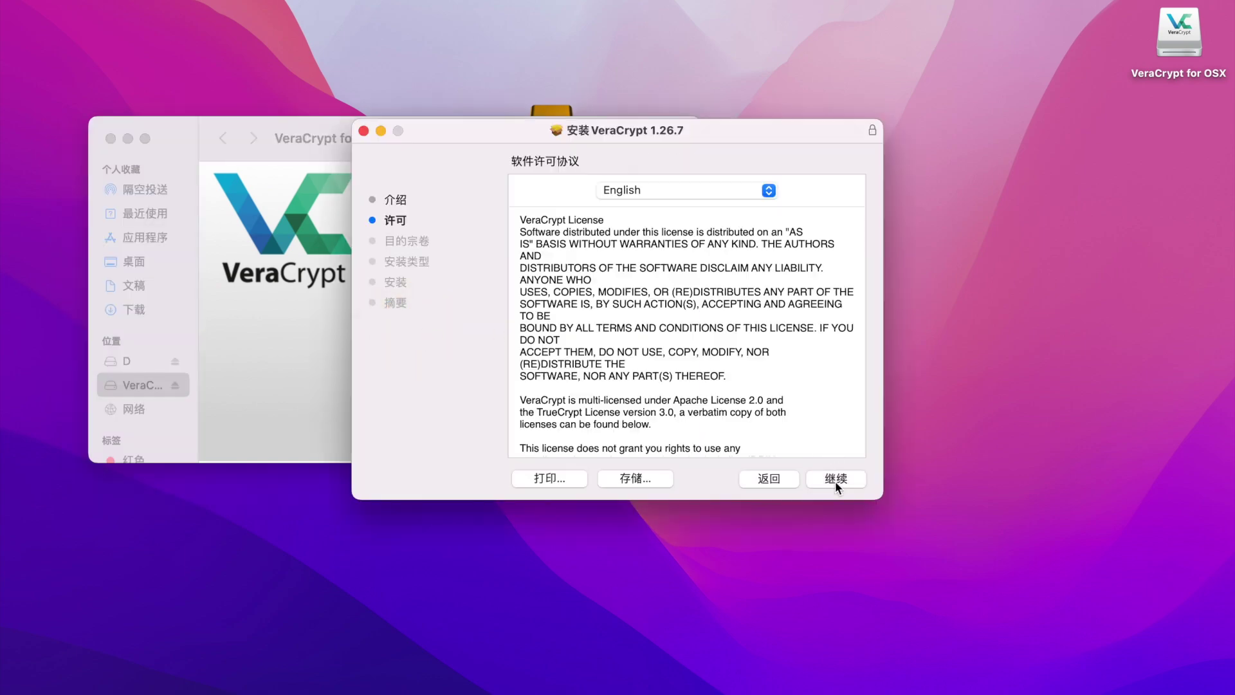
{"action": "left_click", "coordinate": [835, 480]}
{"action": "left_click", "coordinate": [830, 480]}
{"action": "left_click", "coordinate": [788, 361]}
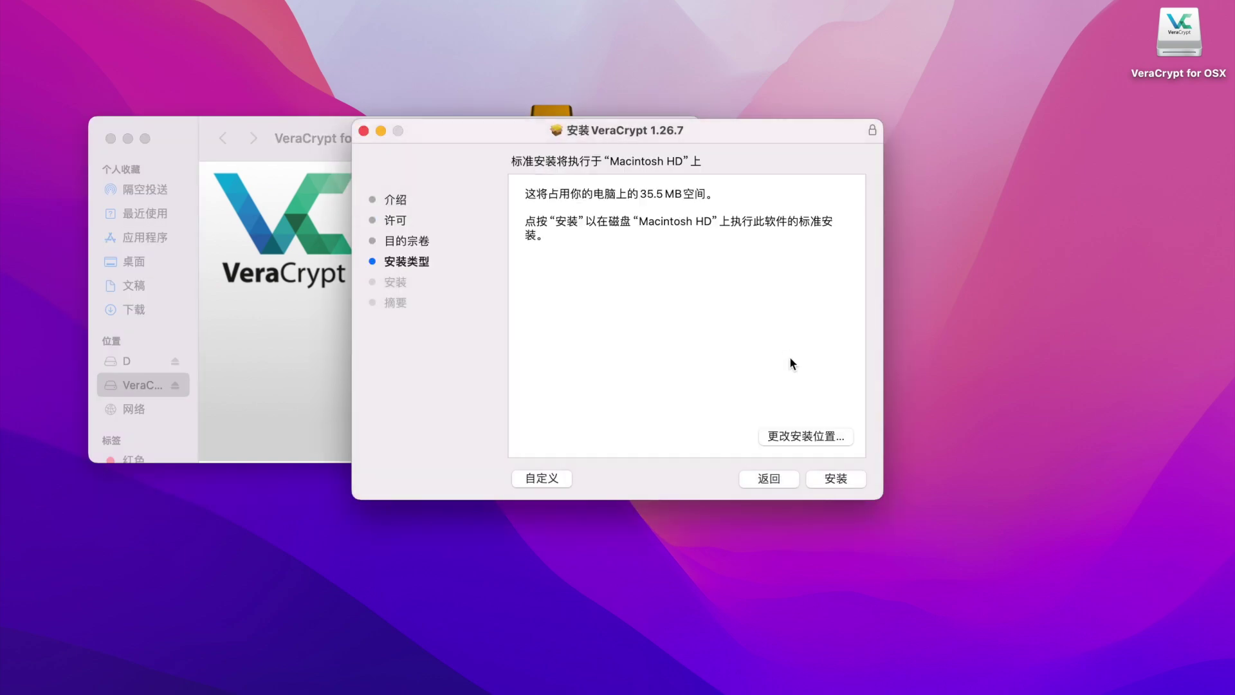
{"action": "left_click", "coordinate": [823, 478]}
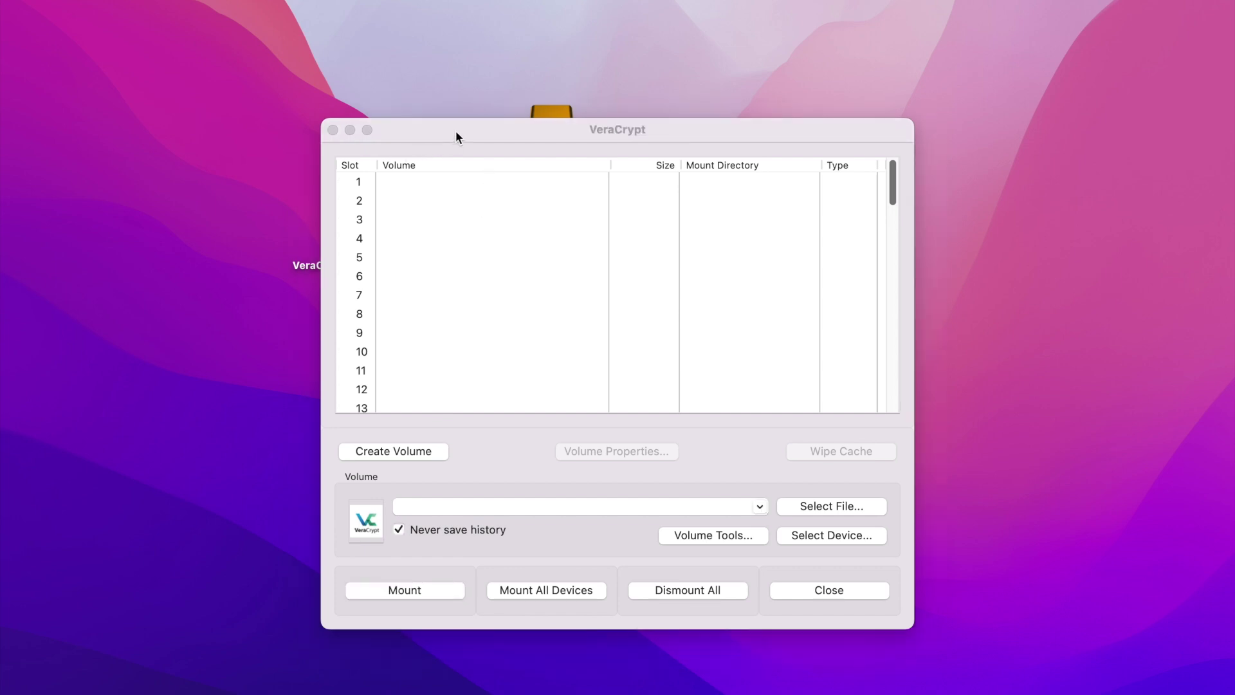
In the keyfile generator, keep SHA-512, choose a random keyfile size, and enter the base name.
{"action": "left_click", "coordinate": [254, 1]}
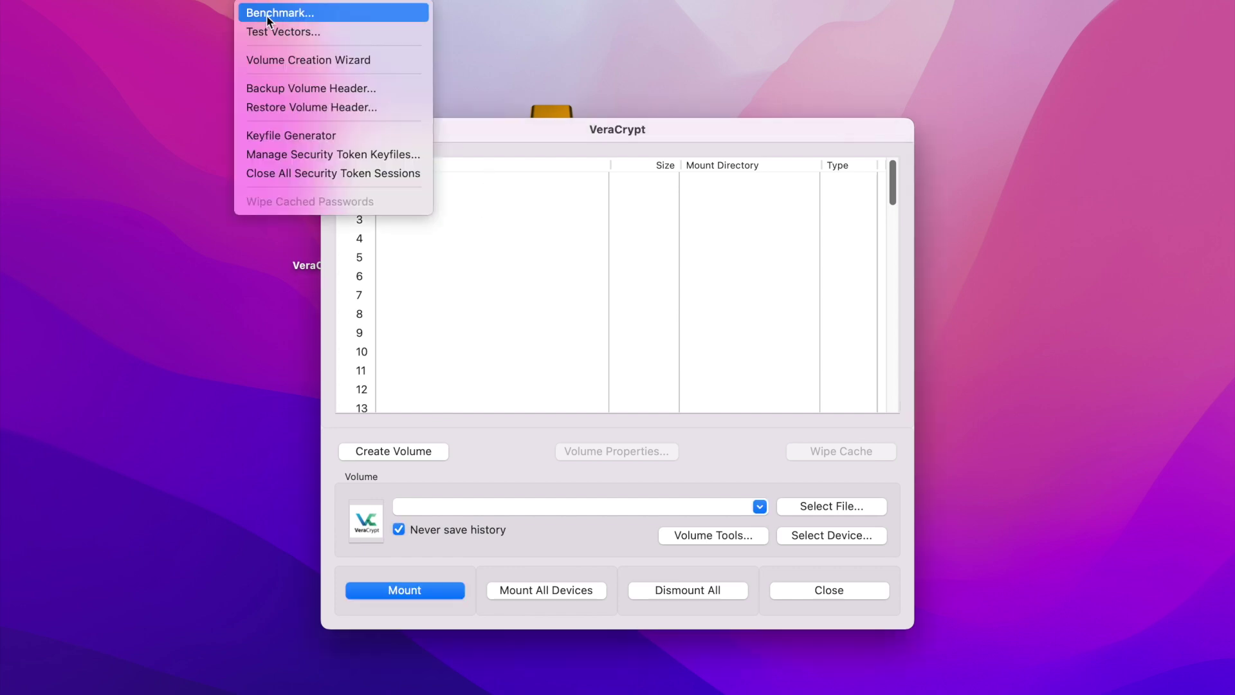
{"action": "left_click", "coordinate": [312, 136]}
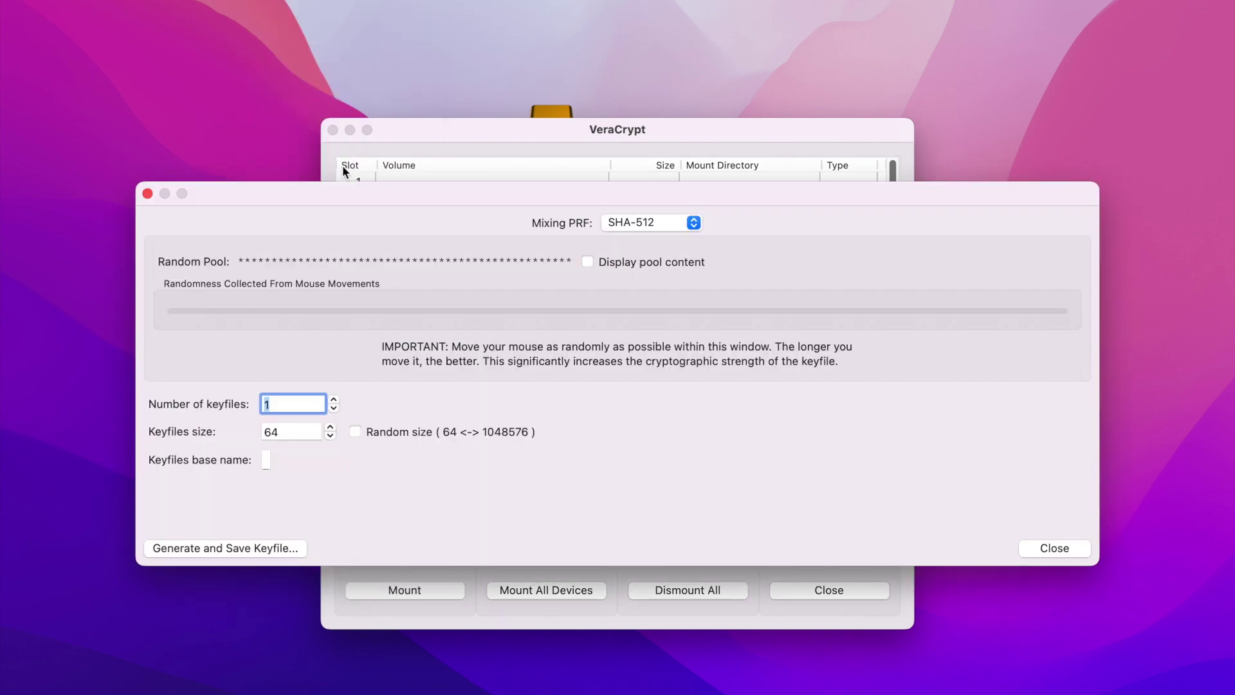
{"action": "left_click", "coordinate": [647, 220]}
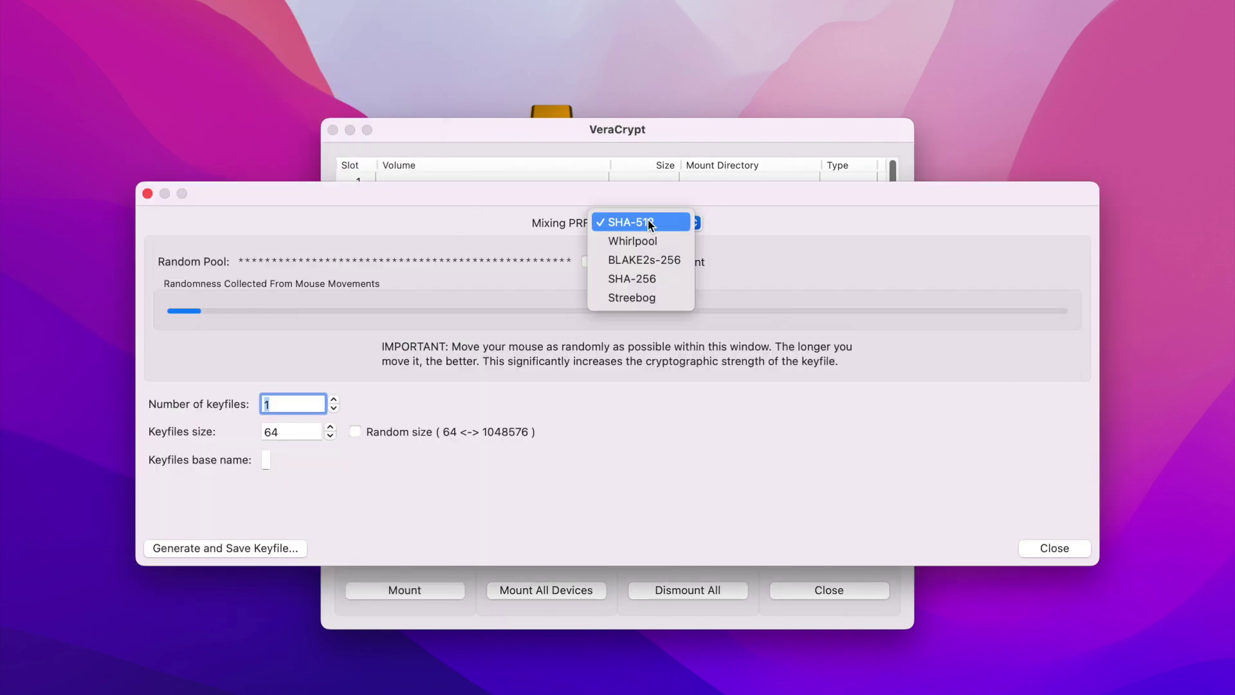
{"action": "left_click", "coordinate": [773, 218]}
{"action": "left_click", "coordinate": [355, 431]}
{"action": "left_click", "coordinate": [266, 460]}
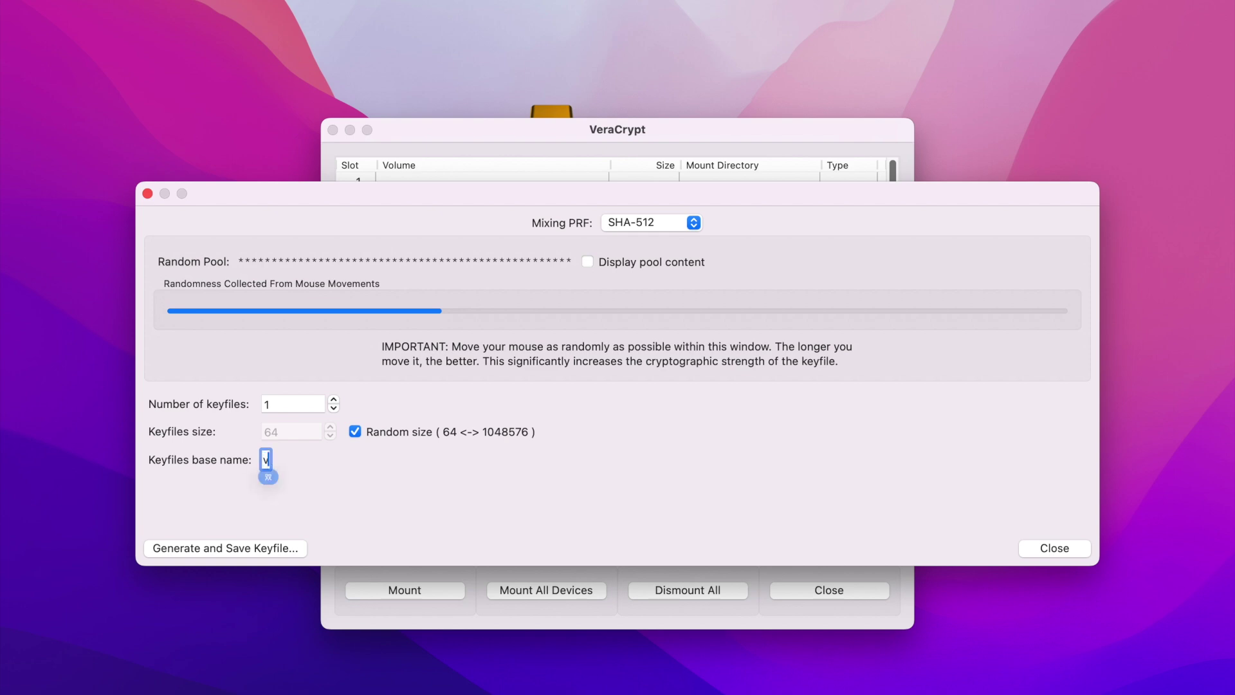
{"action": "type", "text": "e"}
{"action": "key", "text": "Return"}
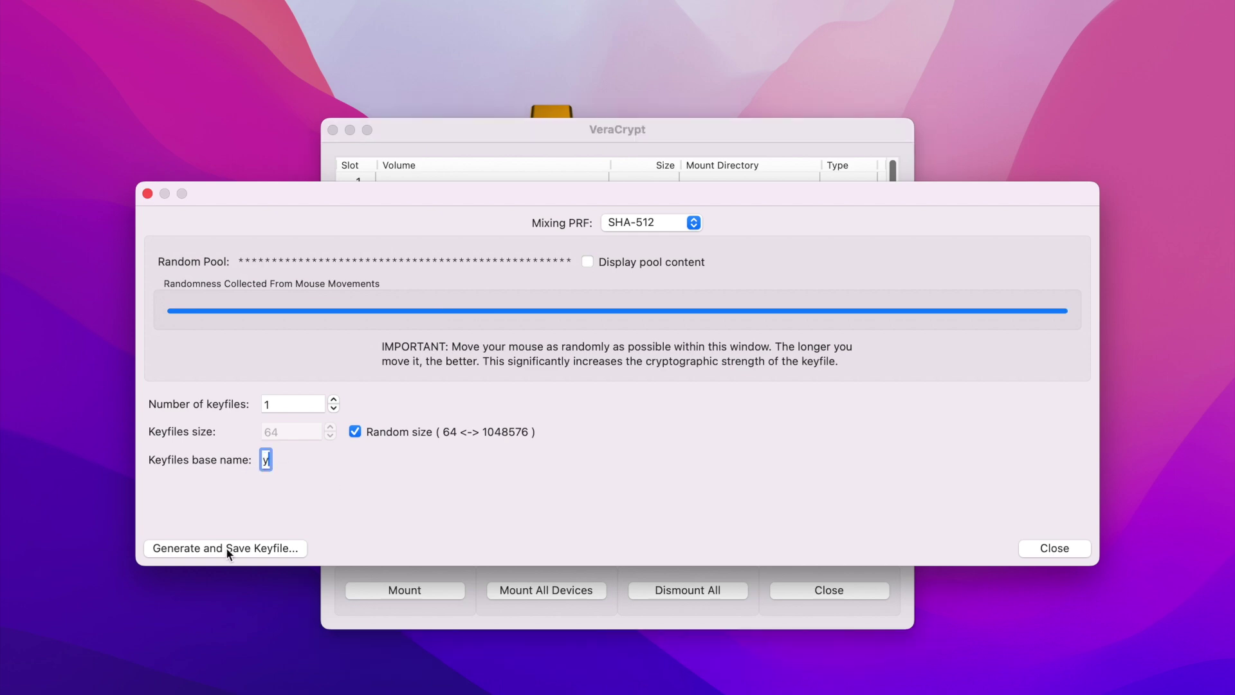
Generate the keyfile veracrypt.key onto the Desktop and close the generator.
{"action": "left_click", "coordinate": [226, 548]}
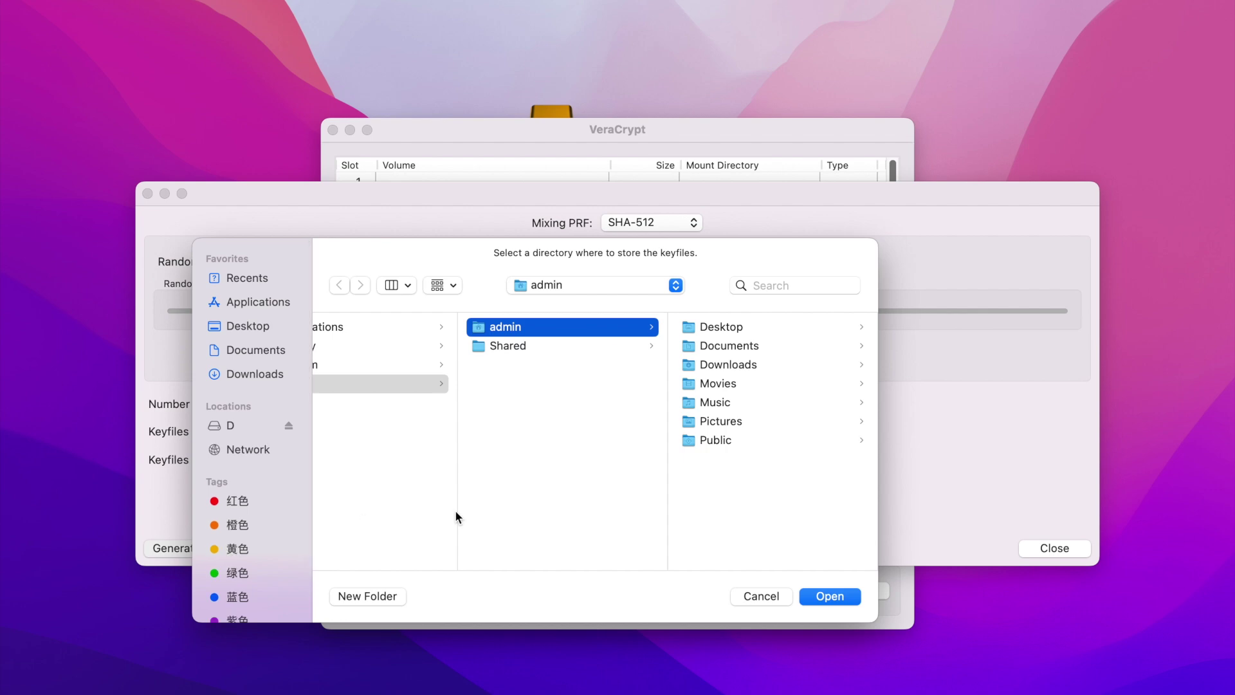
{"action": "left_click", "coordinate": [747, 327]}
{"action": "key", "text": "Return"}
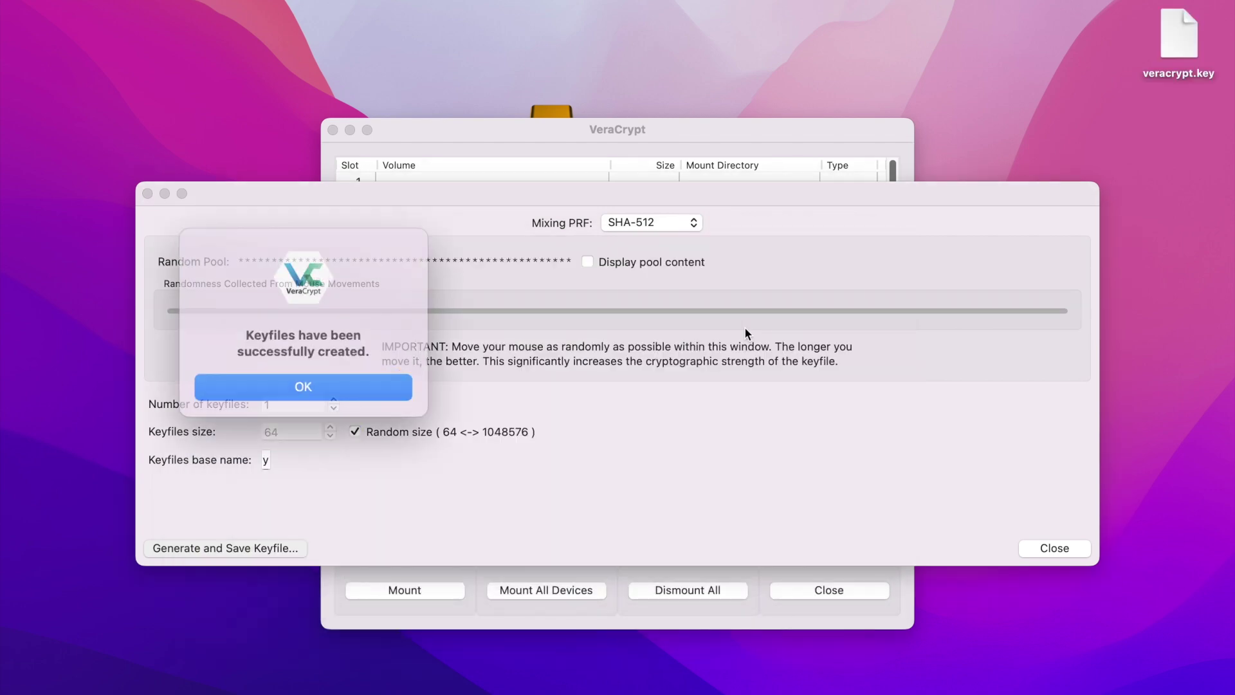
{"action": "left_click", "coordinate": [350, 382]}
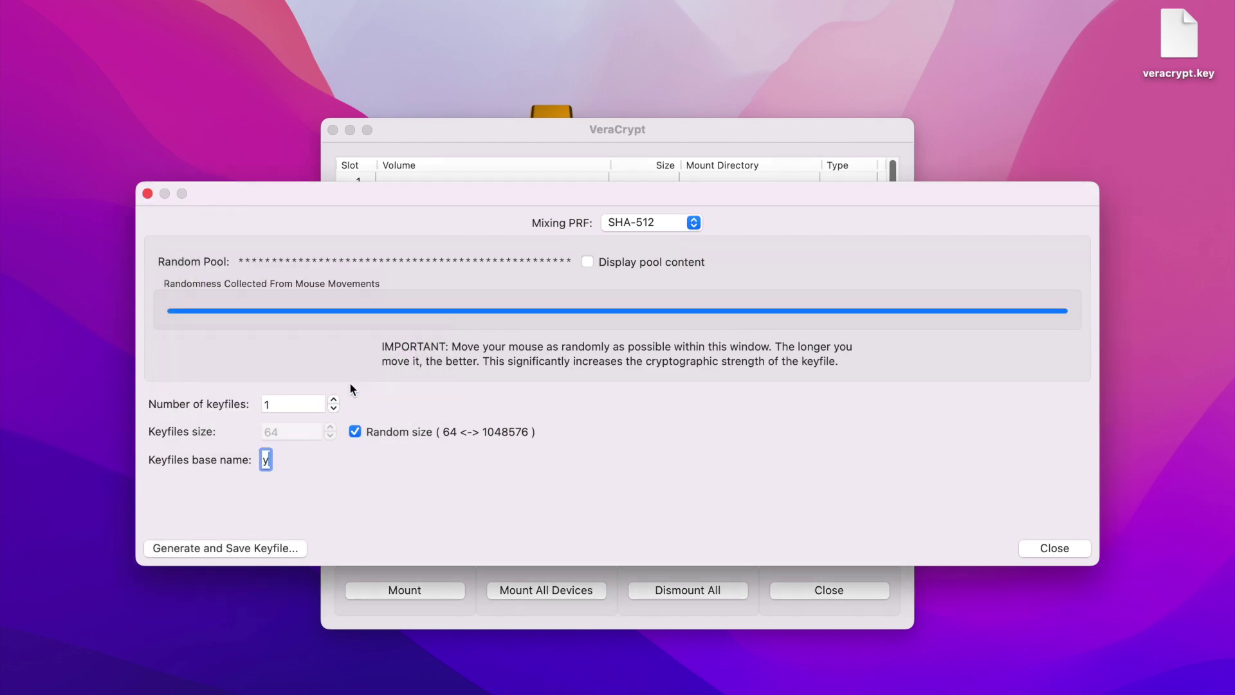
{"action": "left_click", "coordinate": [1057, 553]}
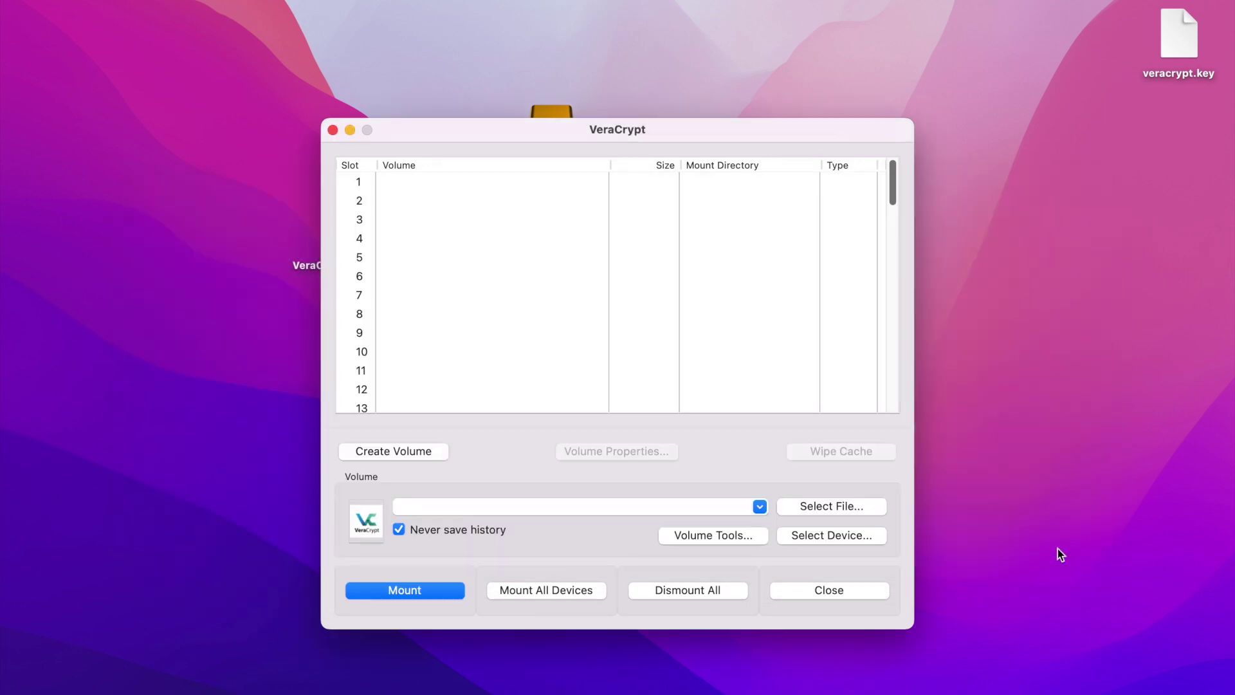
Start a new standard encrypted file container in the volume creation wizard.
{"action": "left_click", "coordinate": [420, 451]}
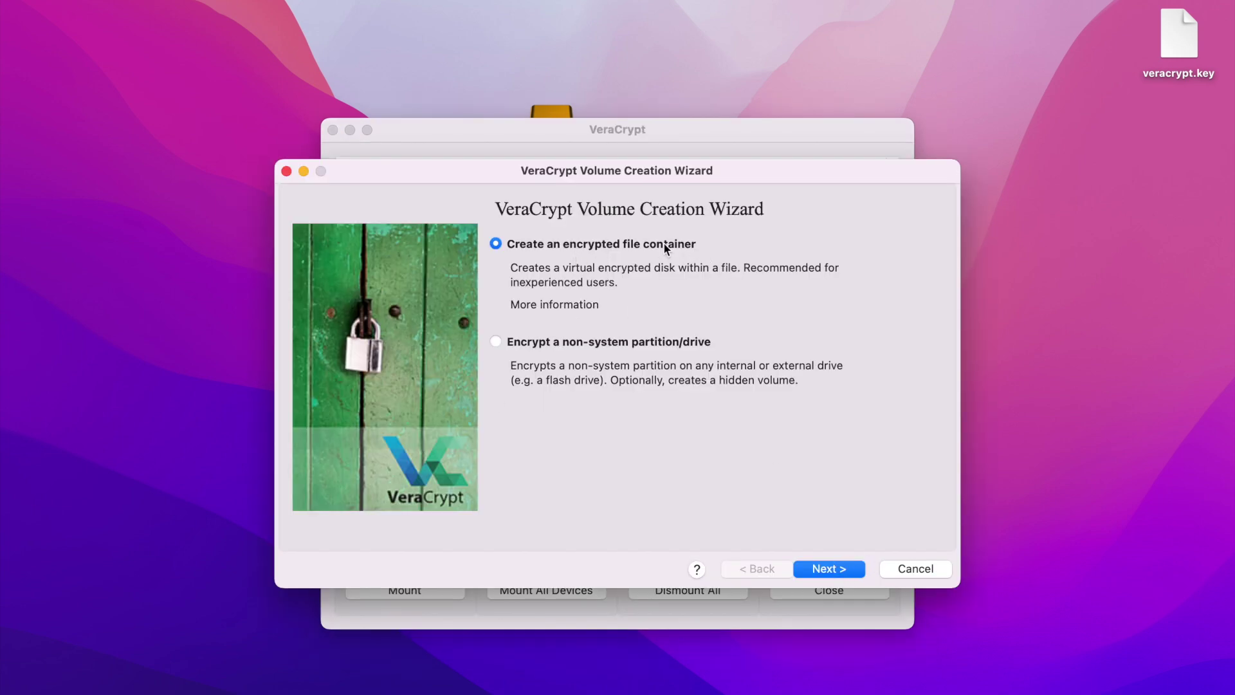
{"action": "left_click", "coordinate": [830, 570]}
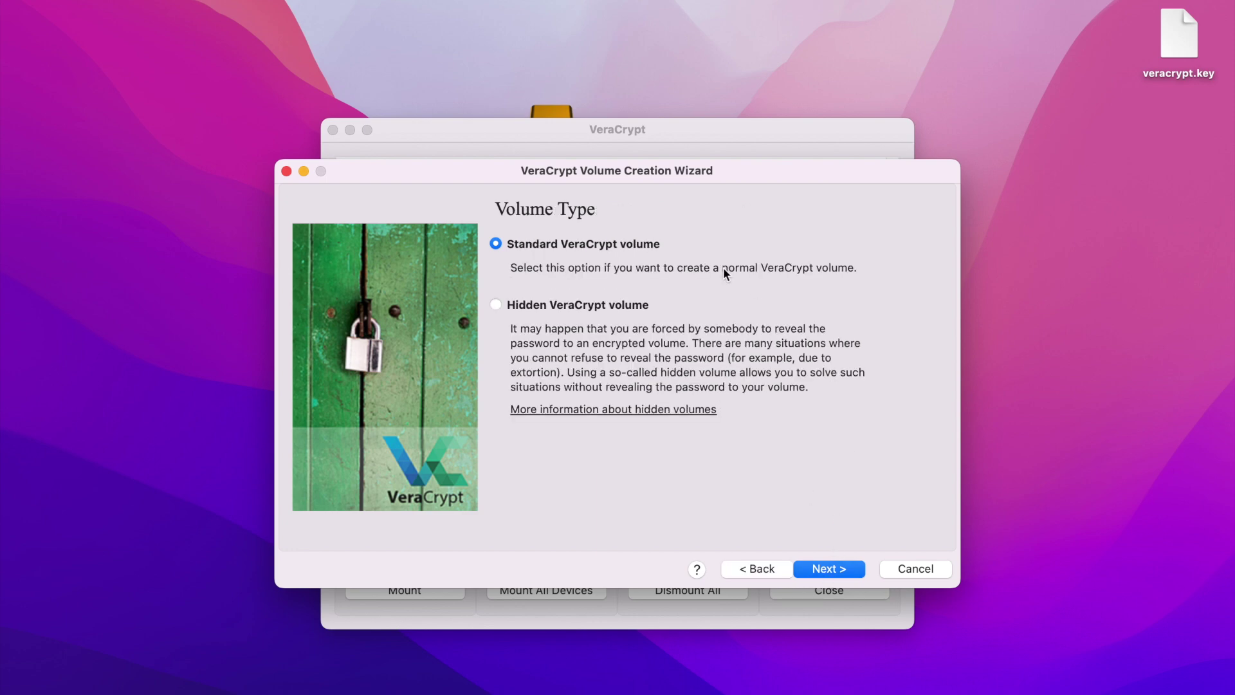
{"action": "left_click", "coordinate": [833, 570]}
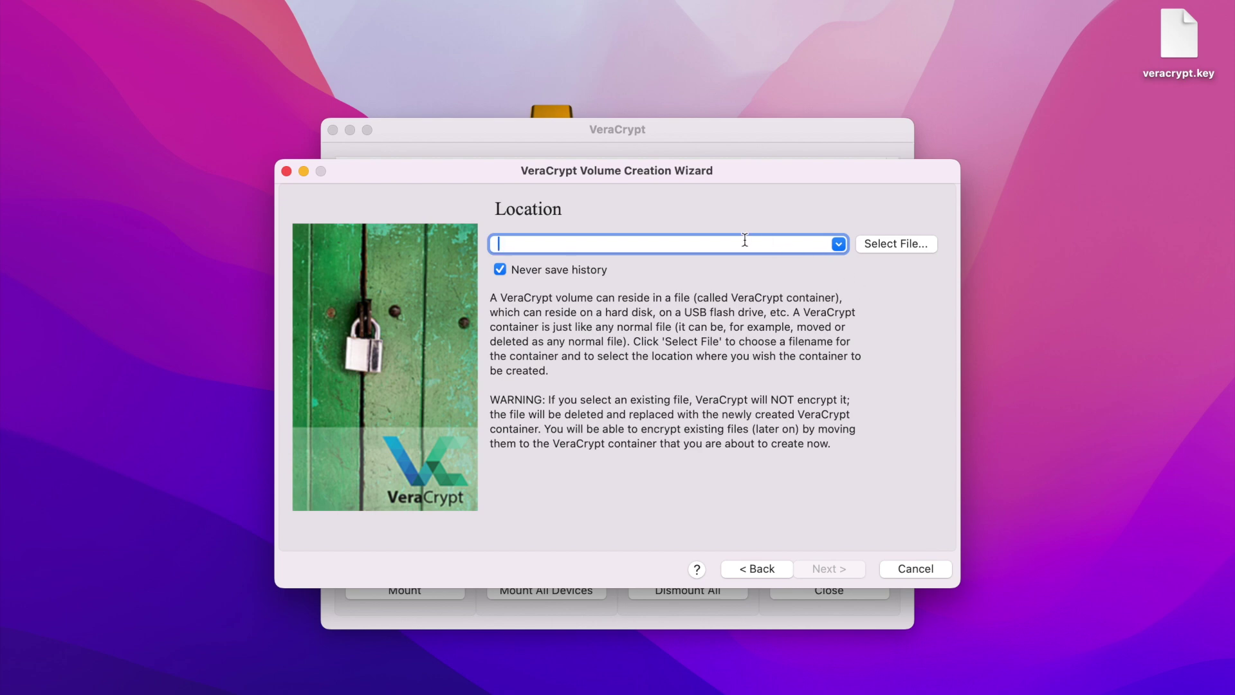
Save the container as veracrypt on drive D and accept AES with SHA-512.
{"action": "left_click", "coordinate": [887, 244]}
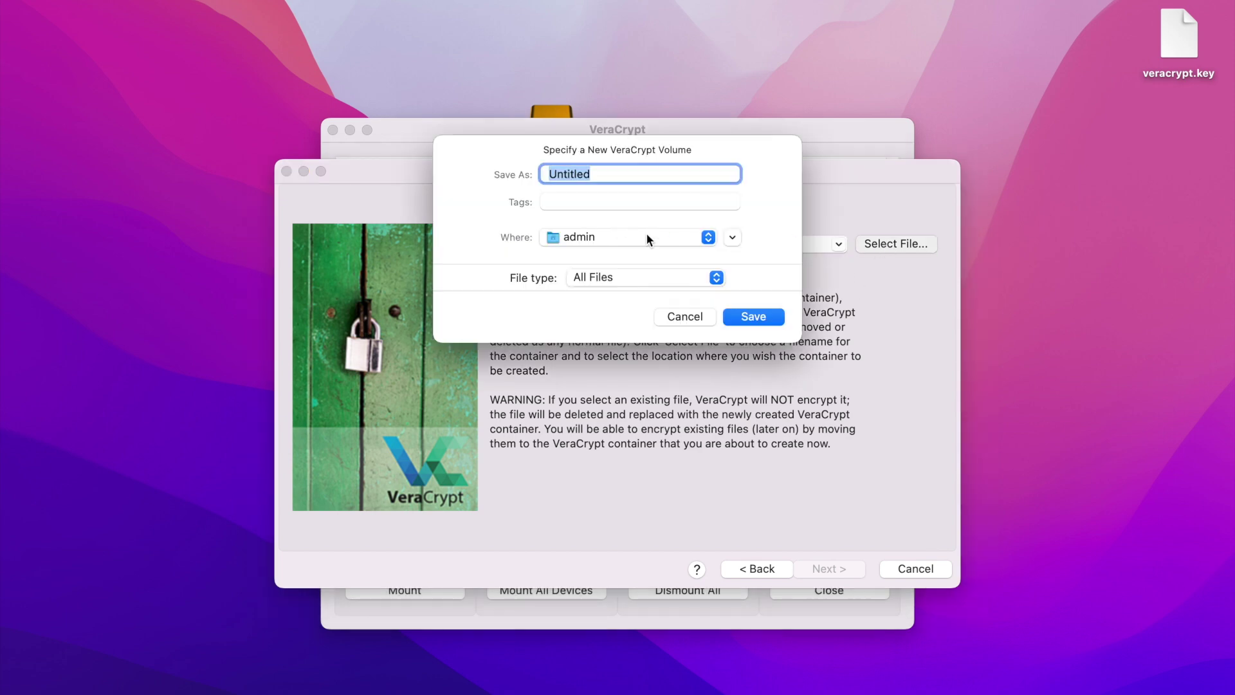
{"action": "left_click", "coordinate": [732, 237]}
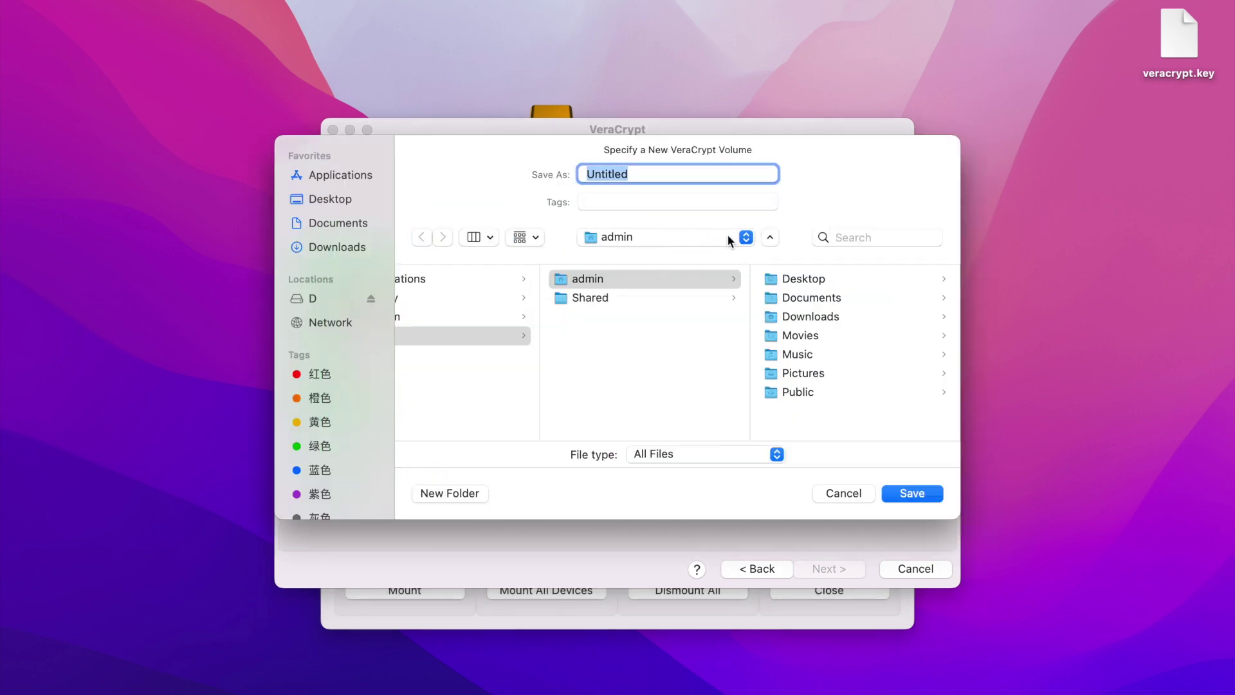
{"action": "left_click", "coordinate": [343, 300]}
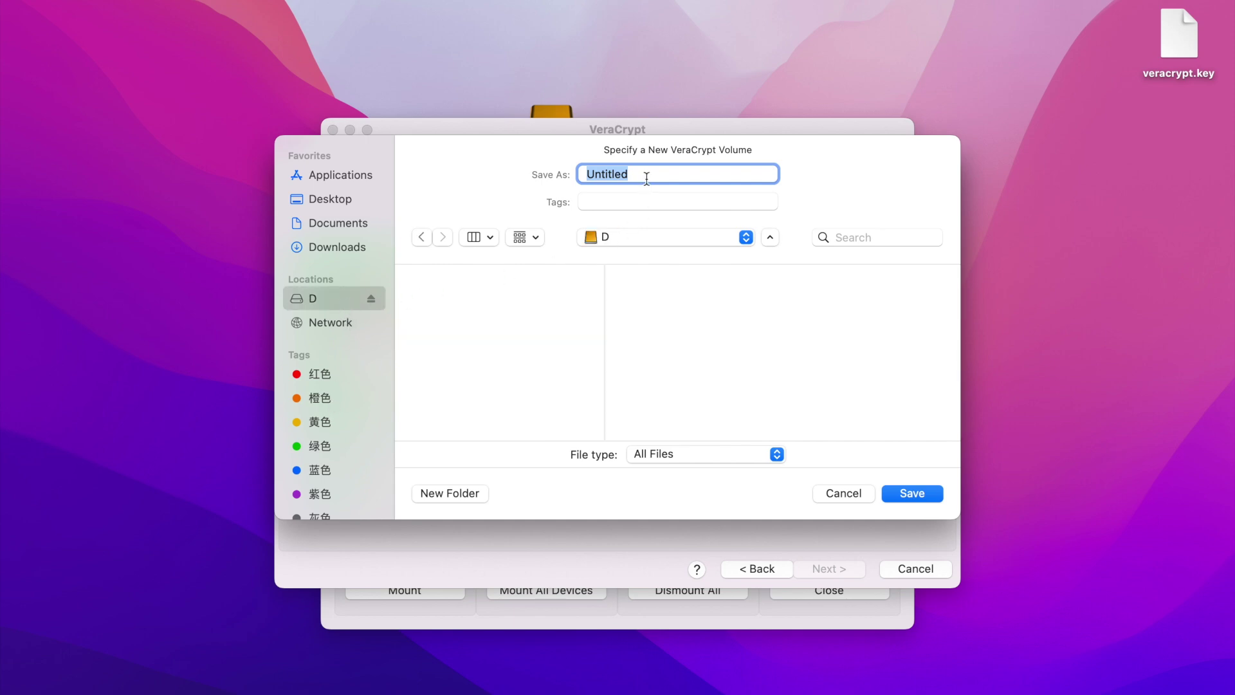
{"action": "type", "text": "veracrypt"}
{"action": "left_click", "coordinate": [919, 494]}
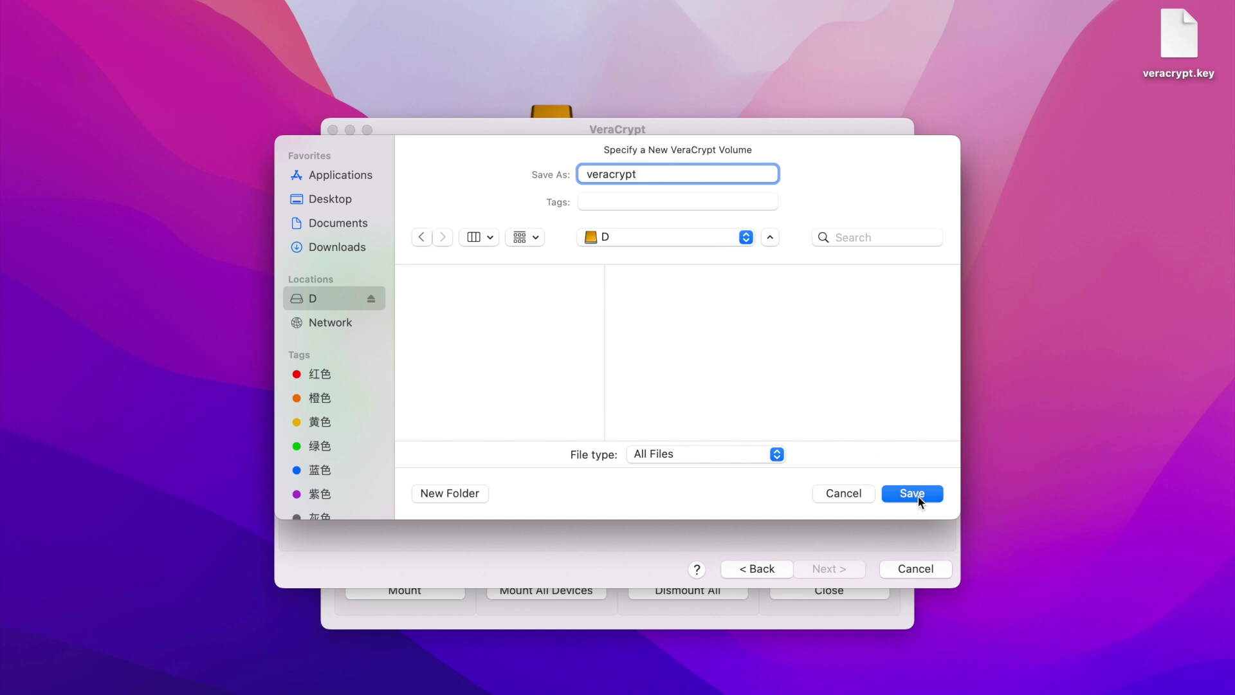
{"action": "left_click", "coordinate": [921, 494]}
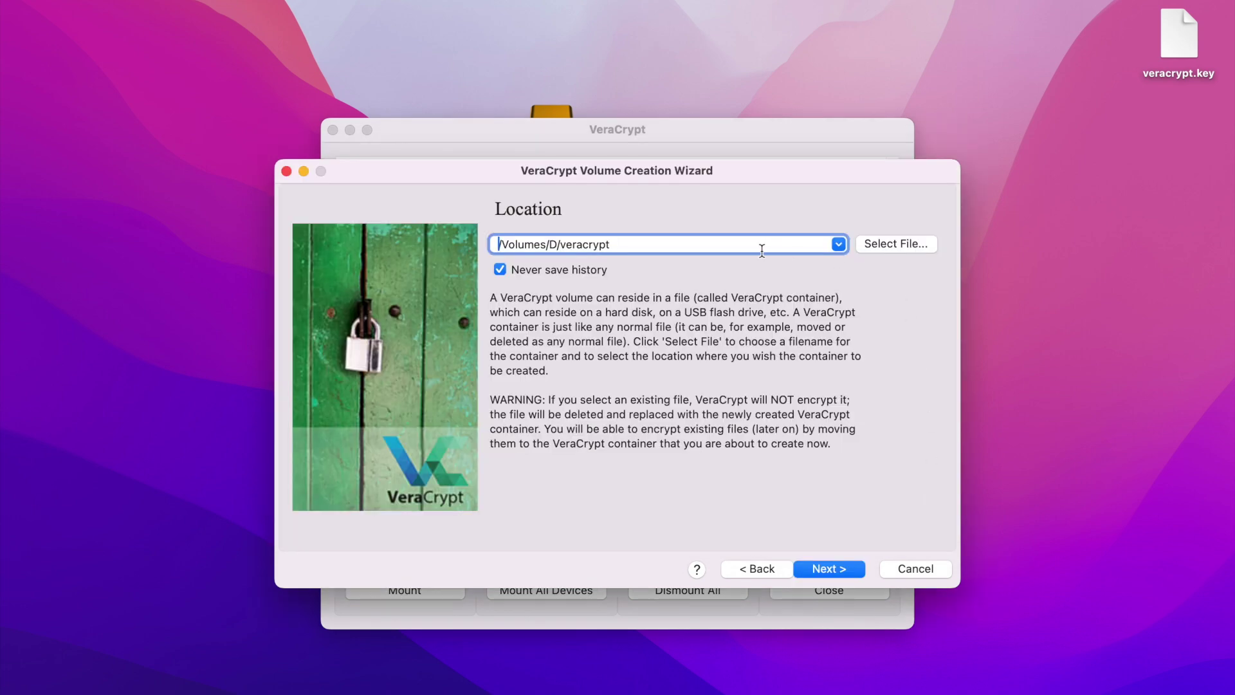
{"action": "left_click", "coordinate": [839, 569]}
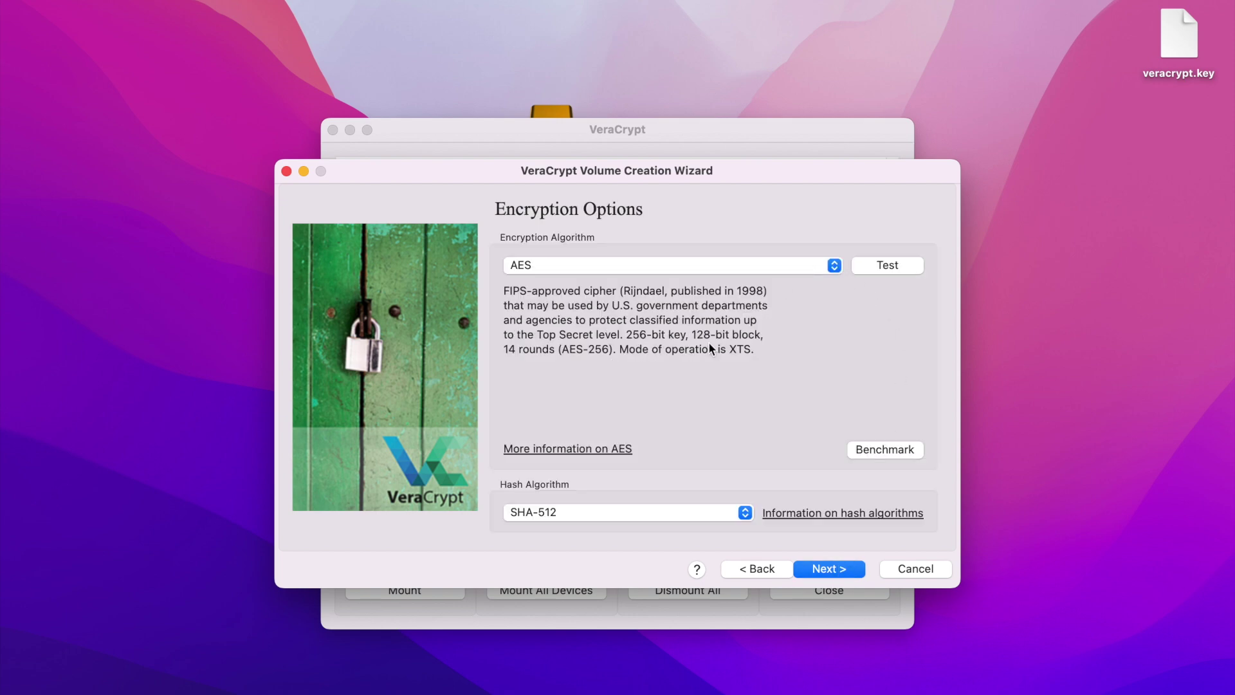
{"action": "left_click", "coordinate": [820, 570]}
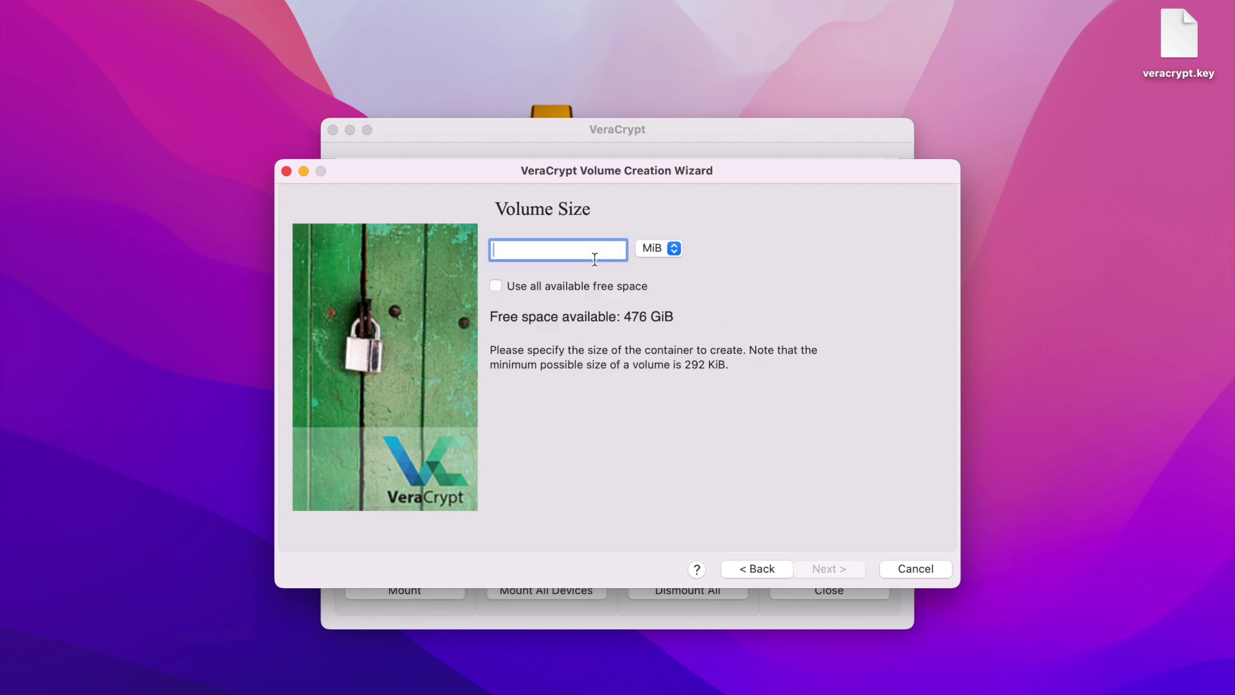
Set the volume size to 100 GiB.
{"action": "left_click", "coordinate": [662, 247]}
{"action": "left_click", "coordinate": [659, 267]}
{"action": "type", "text": "100"}
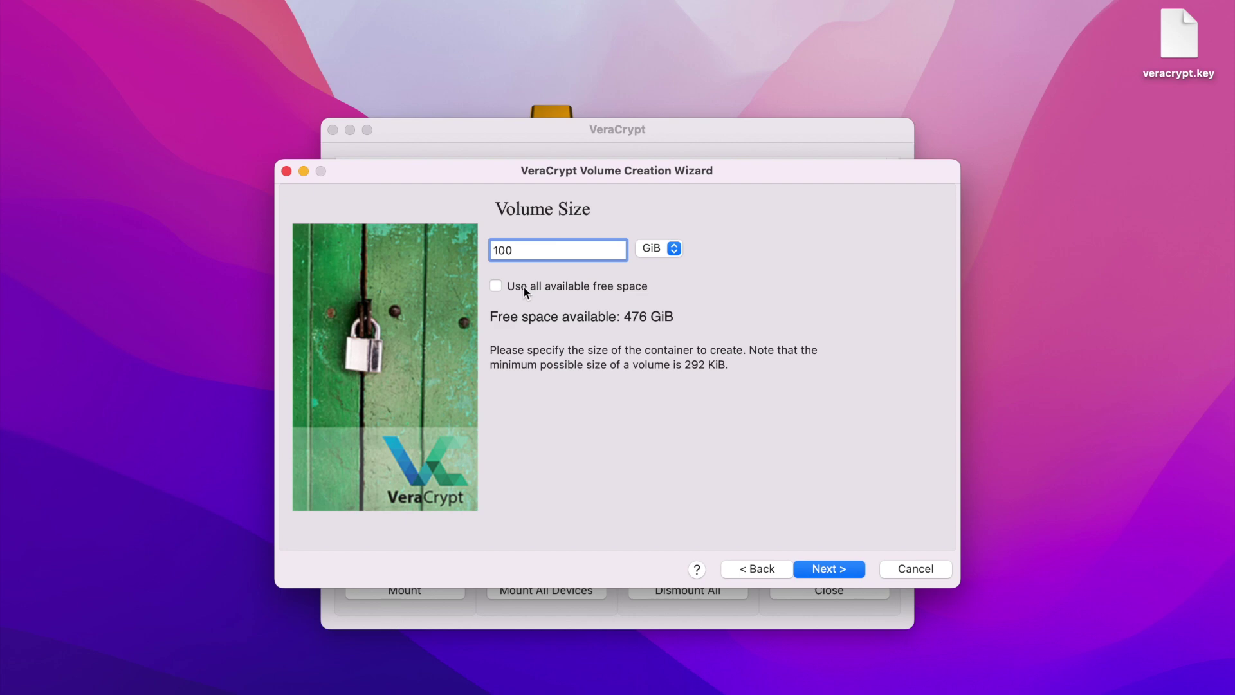
{"action": "left_click", "coordinate": [826, 571]}
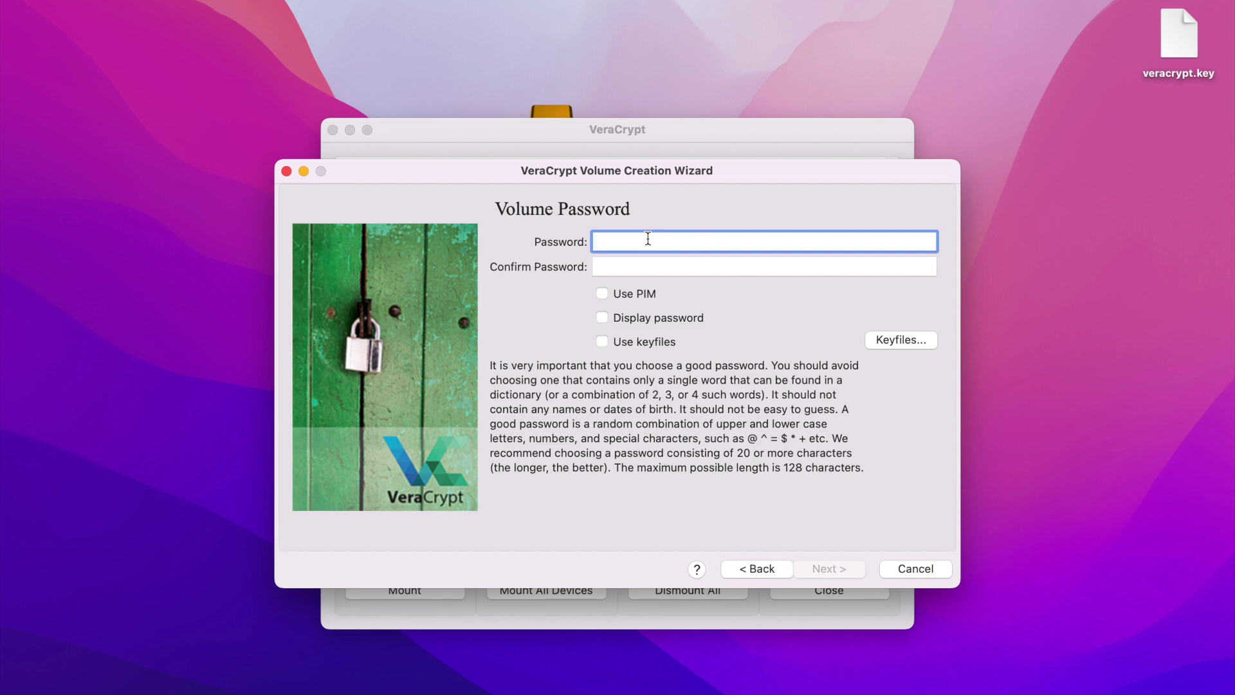
Enter and confirm the volume password and add veracrypt.key as its keyfile.
{"action": "left_click", "coordinate": [603, 317]}
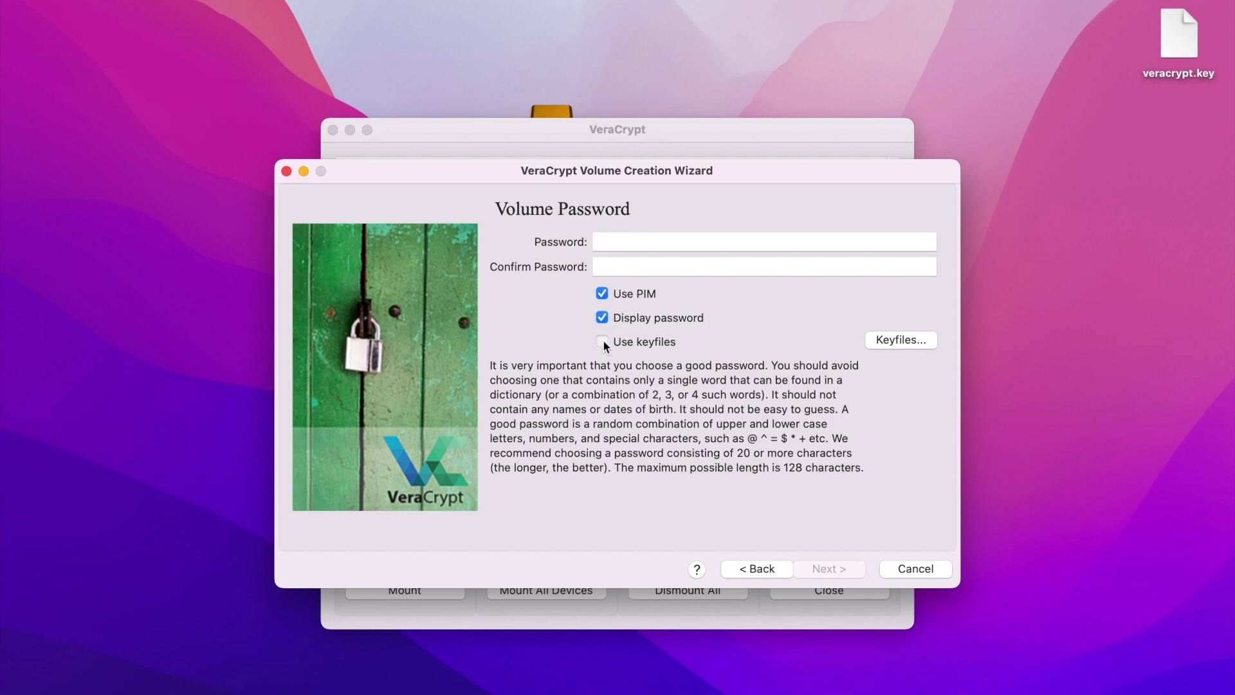
{"action": "left_click", "coordinate": [601, 242]}
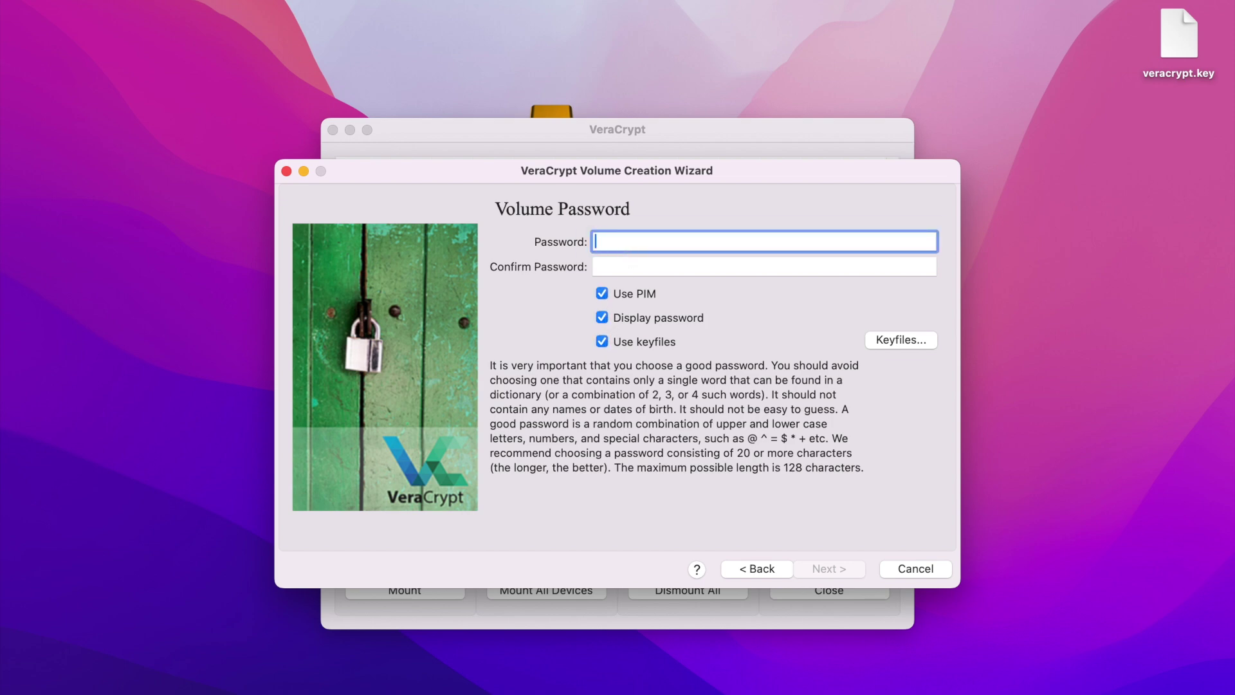
{"action": "key", "text": "super+v"}
{"action": "key", "text": "Tab"}
{"action": "key", "text": "super+v"}
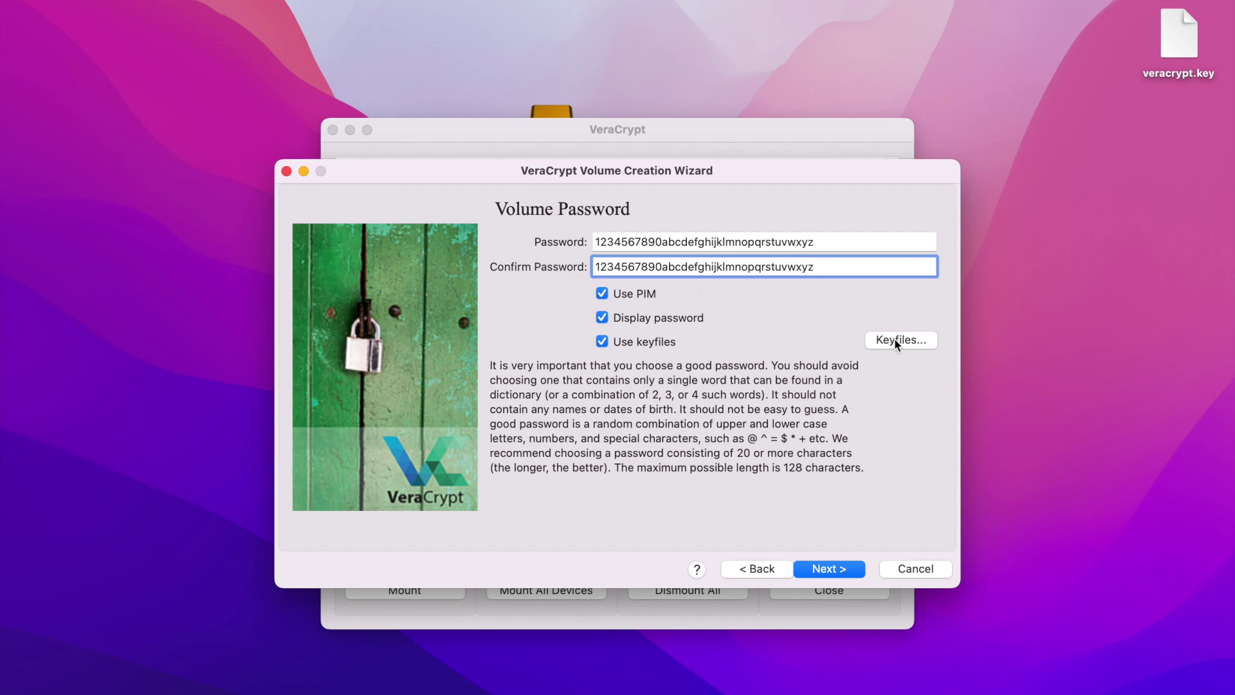
{"action": "left_click", "coordinate": [894, 339]}
{"action": "left_click_drag", "start_coordinate": [1180, 29], "coordinate": [720, 291]}
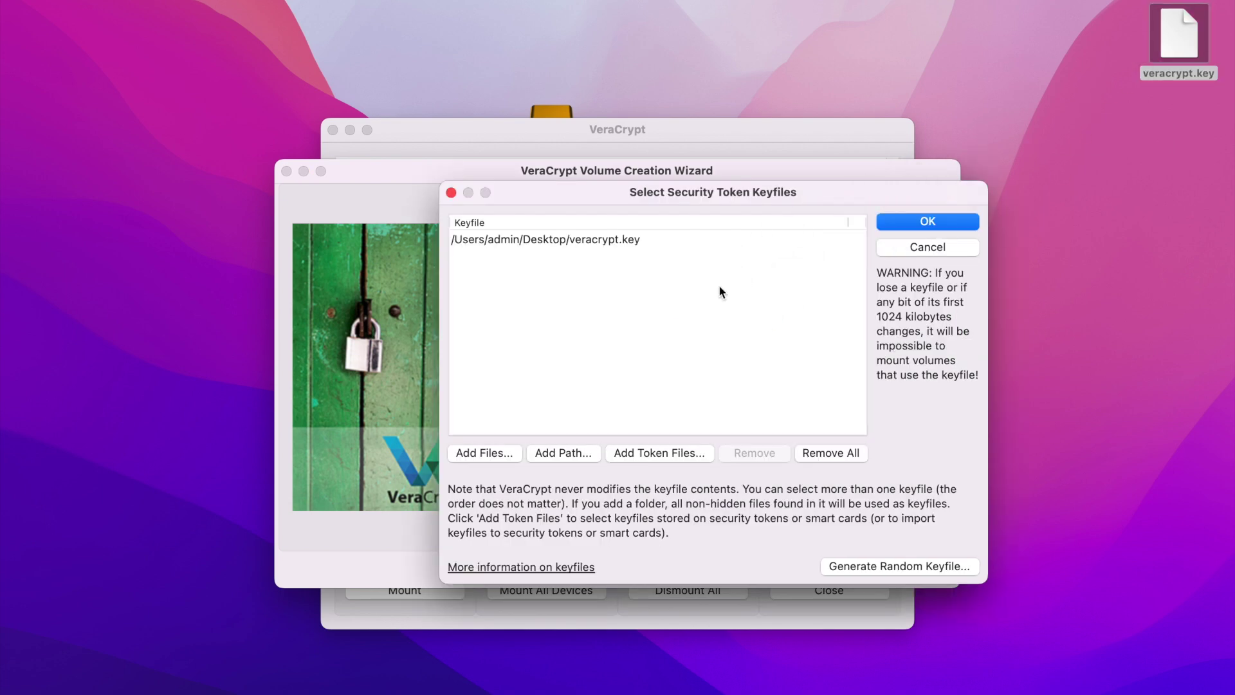
{"action": "left_click", "coordinate": [921, 222]}
{"action": "left_click", "coordinate": [829, 569]}
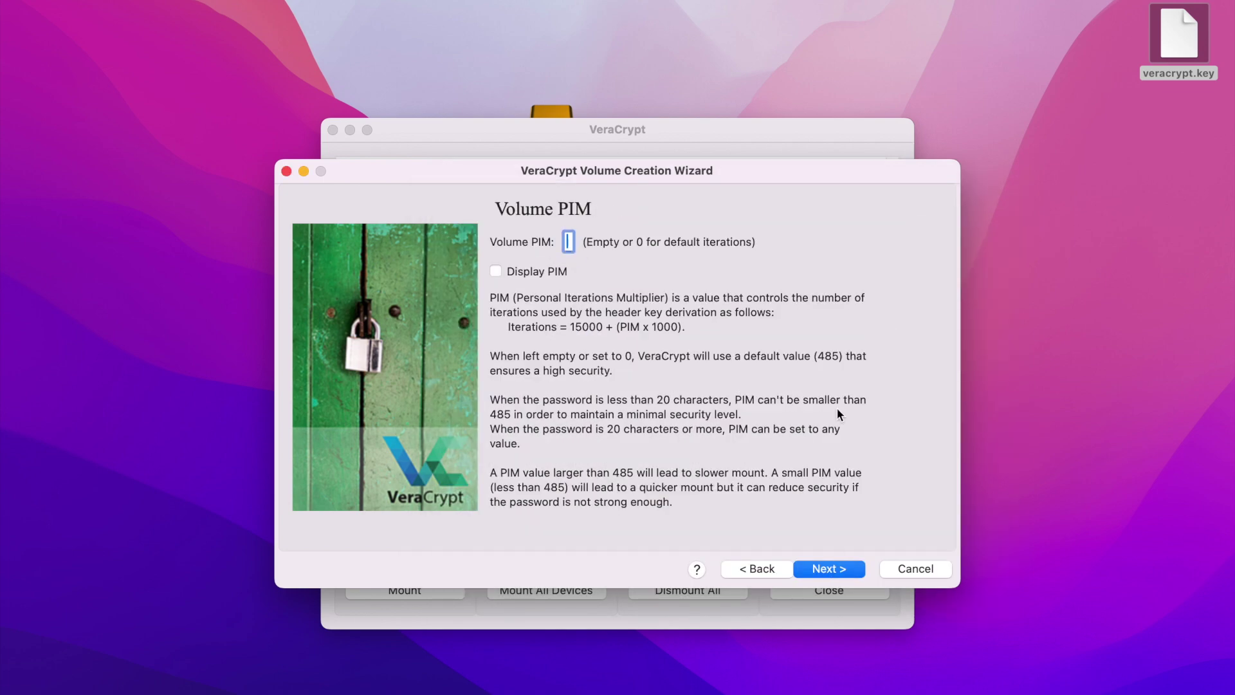
Set the volume PIM to 500.
{"action": "left_click", "coordinate": [541, 272]}
{"action": "left_click", "coordinate": [568, 247]}
{"action": "type", "text": "0"}
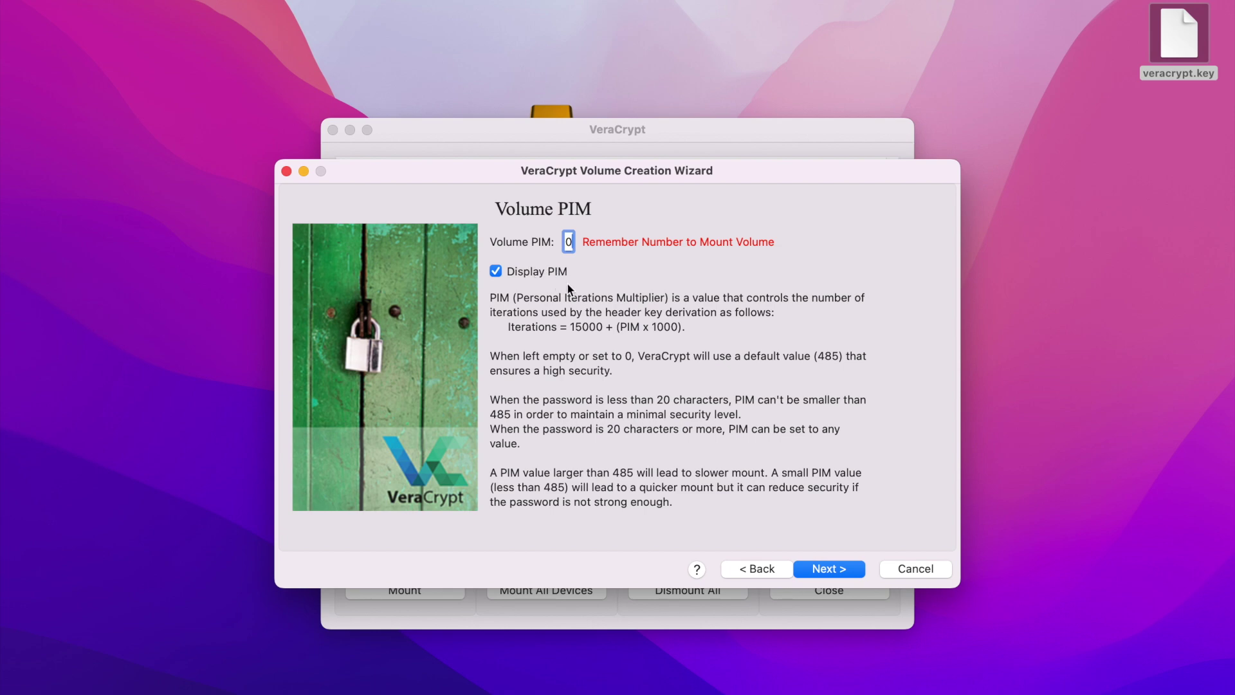
{"action": "left_click", "coordinate": [547, 273]}
{"action": "left_click", "coordinate": [545, 271]}
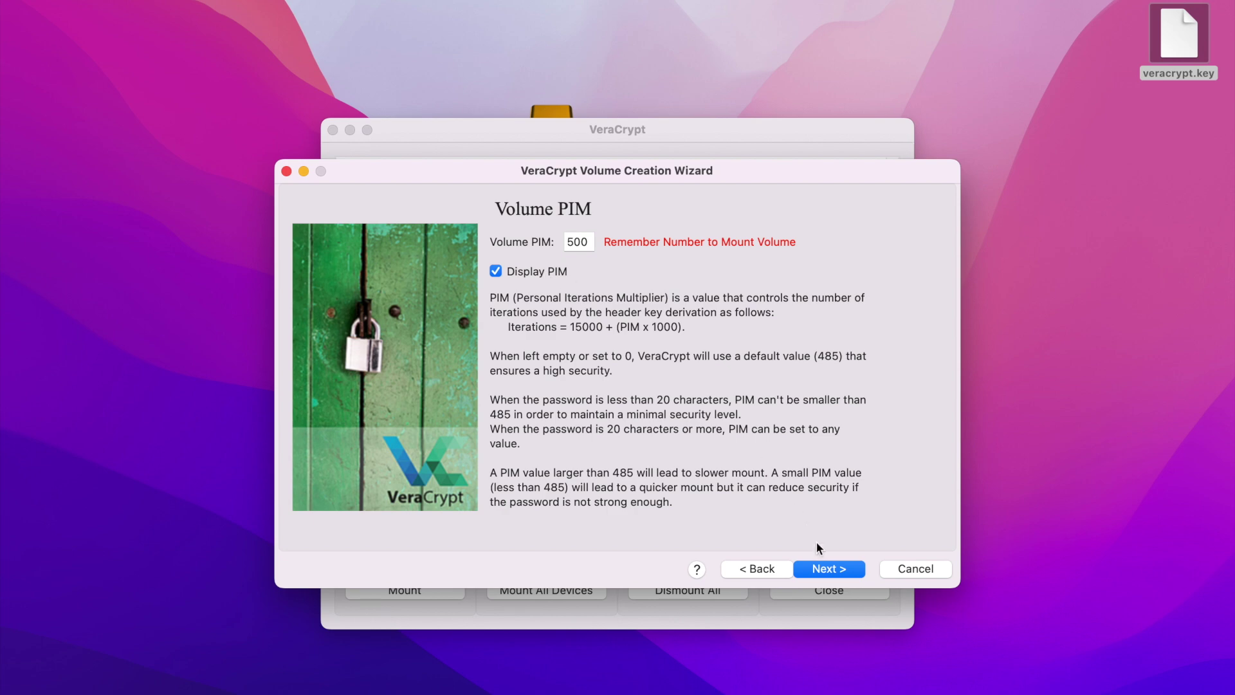
{"action": "left_click", "coordinate": [825, 564]}
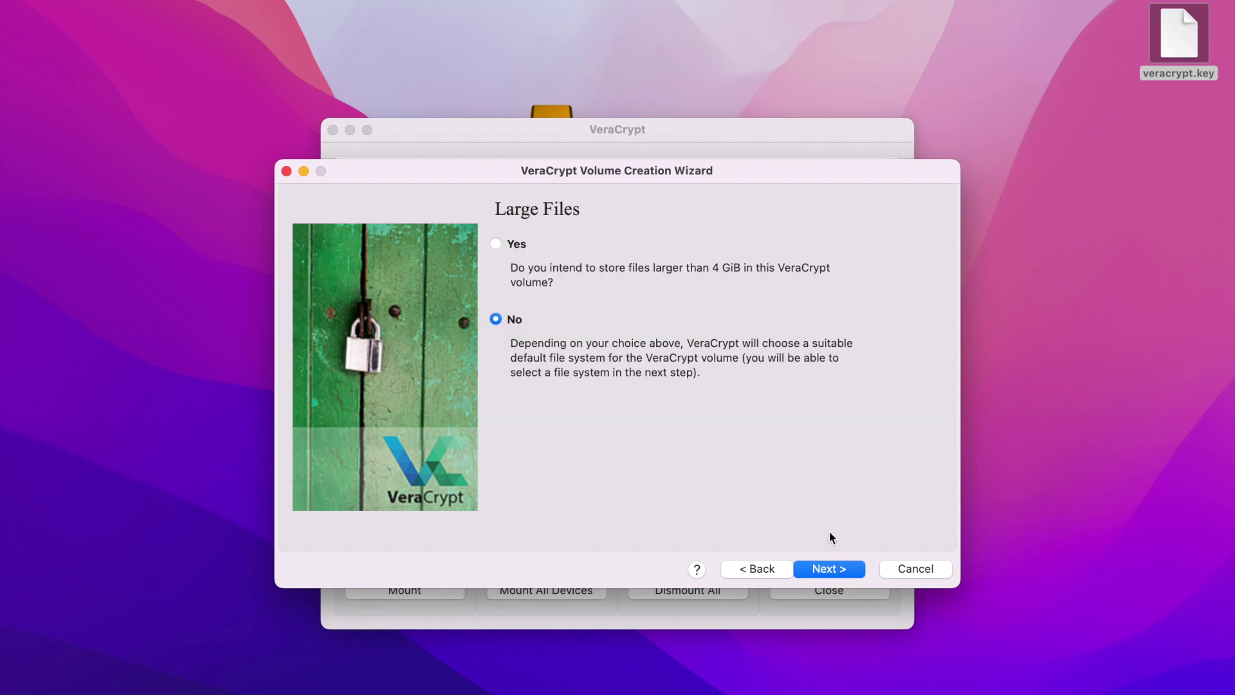
Allow files larger than 4 GiB and choose exFAT as the filesystem.
{"action": "left_click", "coordinate": [505, 242]}
{"action": "left_click", "coordinate": [830, 573]}
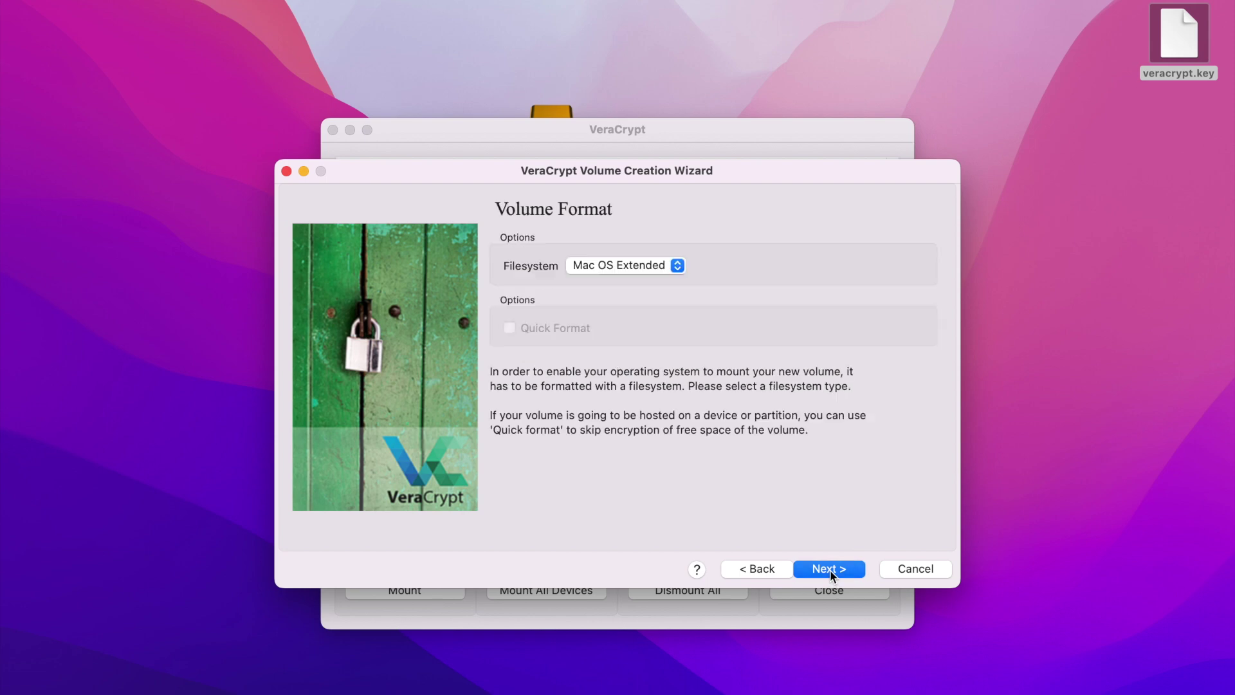
{"action": "left_click", "coordinate": [652, 266]}
{"action": "left_click", "coordinate": [632, 287]}
{"action": "left_click", "coordinate": [832, 570]}
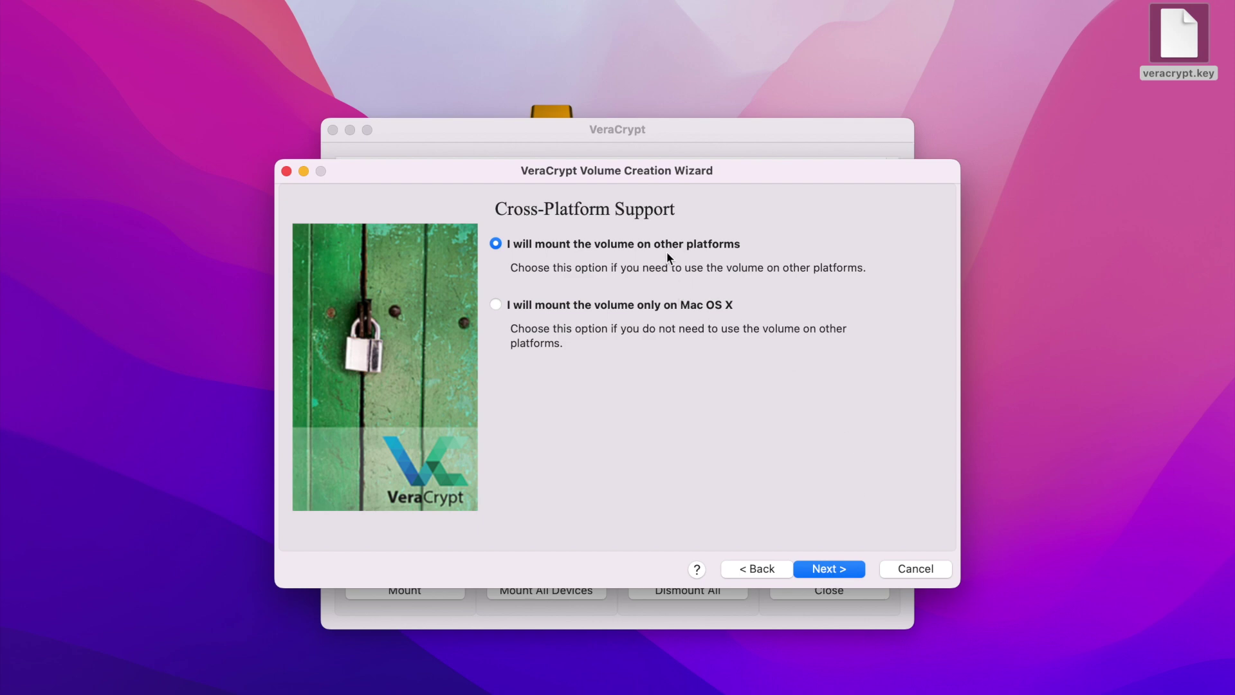
Keep cross-platform mounting, show the random pool, and format the volume.
{"action": "left_click", "coordinate": [824, 570]}
{"action": "left_click", "coordinate": [616, 325]}
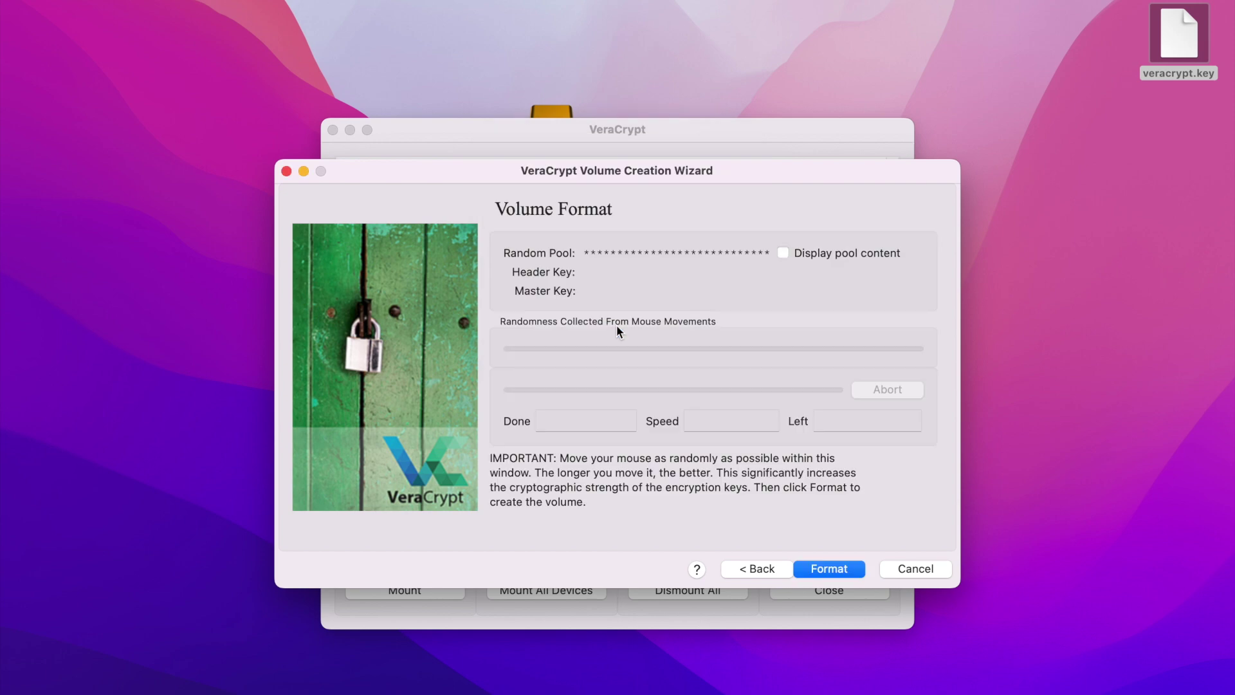
{"action": "left_click", "coordinate": [783, 253]}
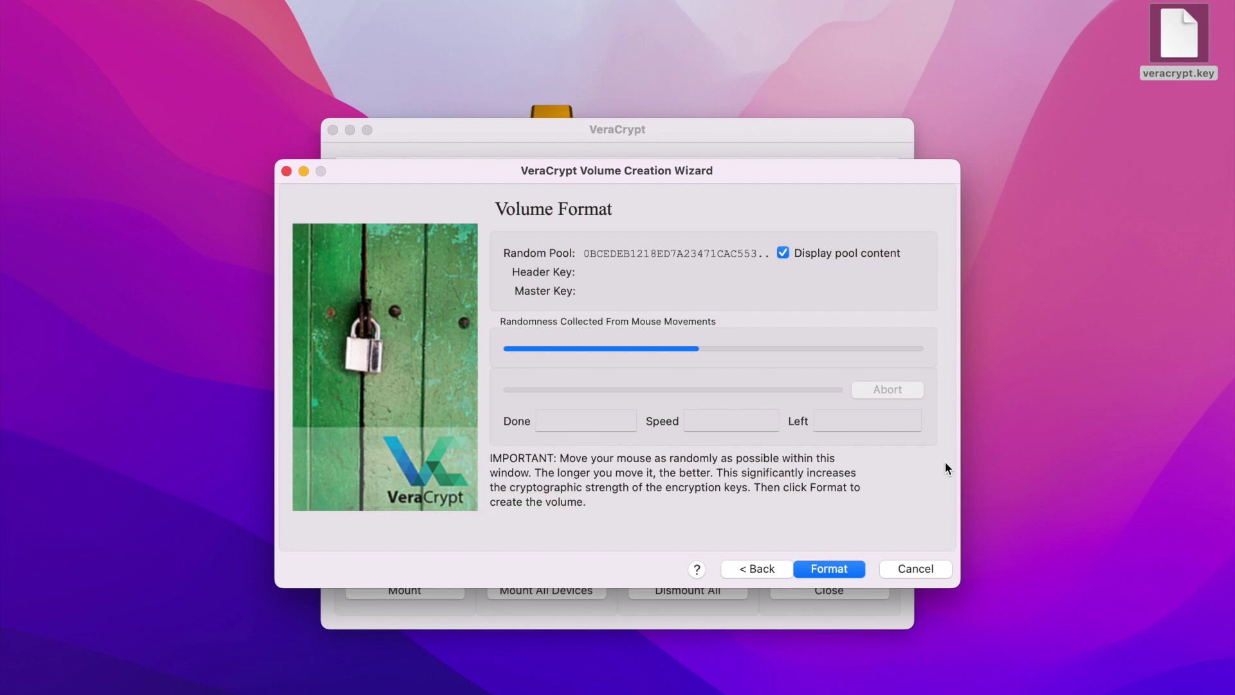
{"action": "left_click", "coordinate": [836, 570]}
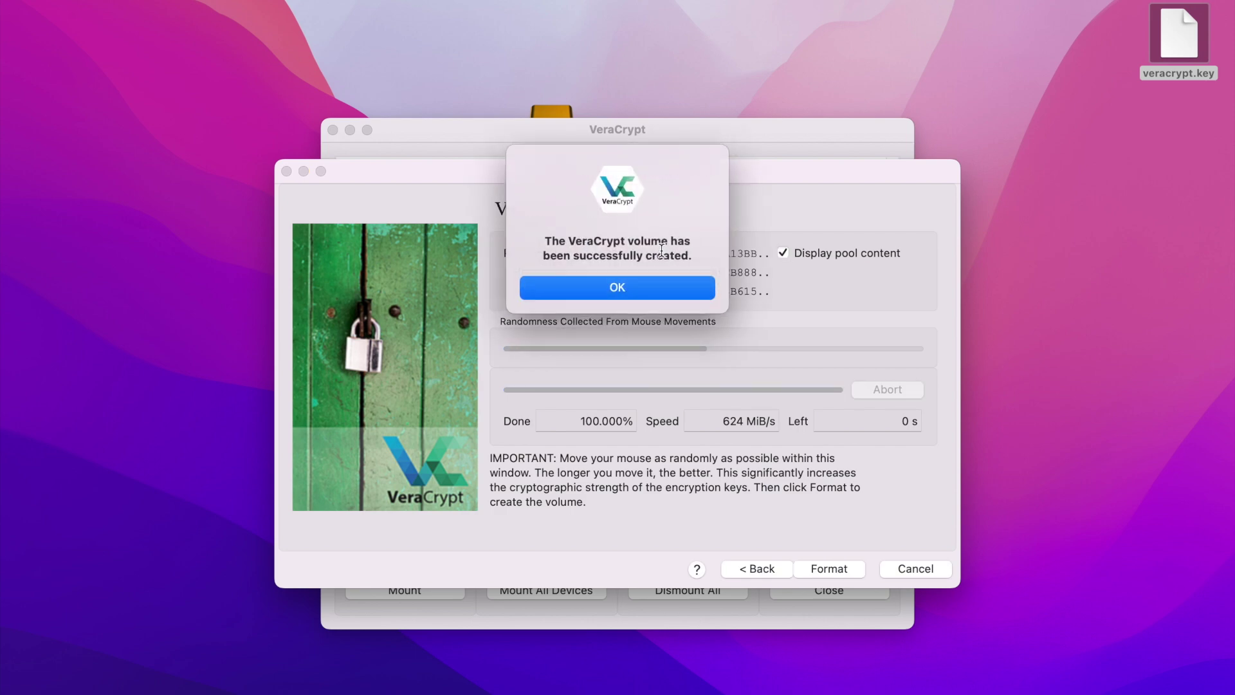
Close the wizard and check that the veracrypt container exists on drive D.
{"action": "left_click", "coordinate": [631, 287]}
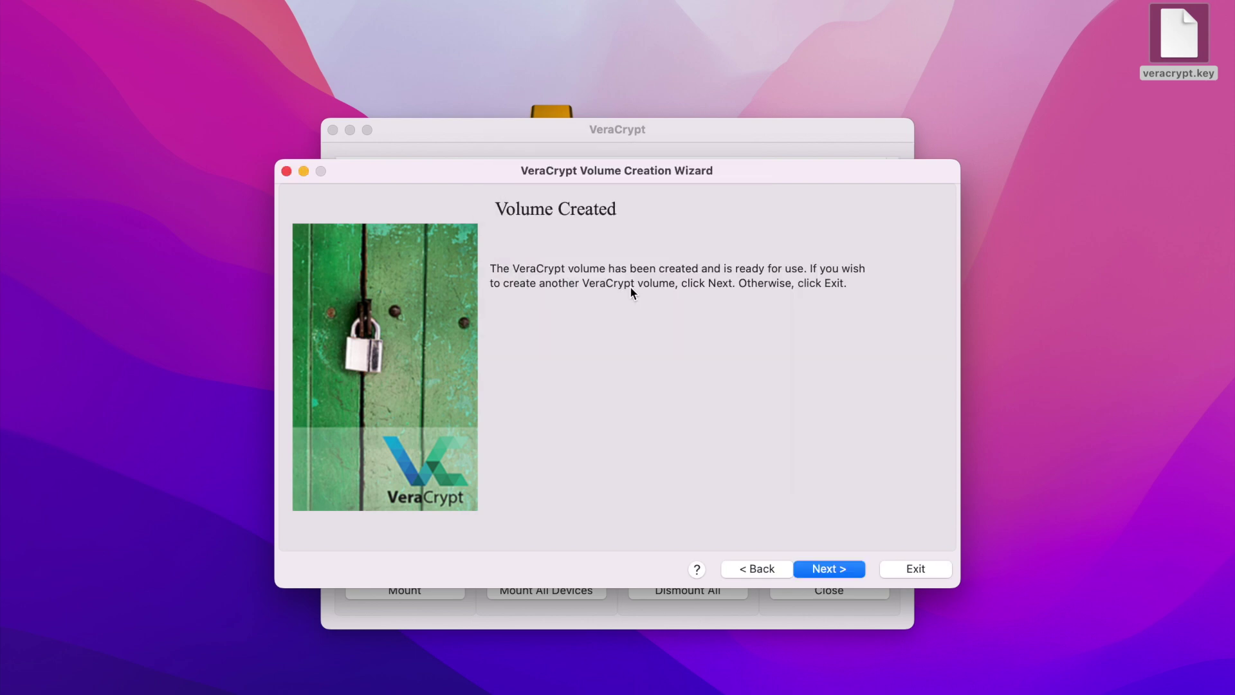
{"action": "left_click", "coordinate": [904, 569]}
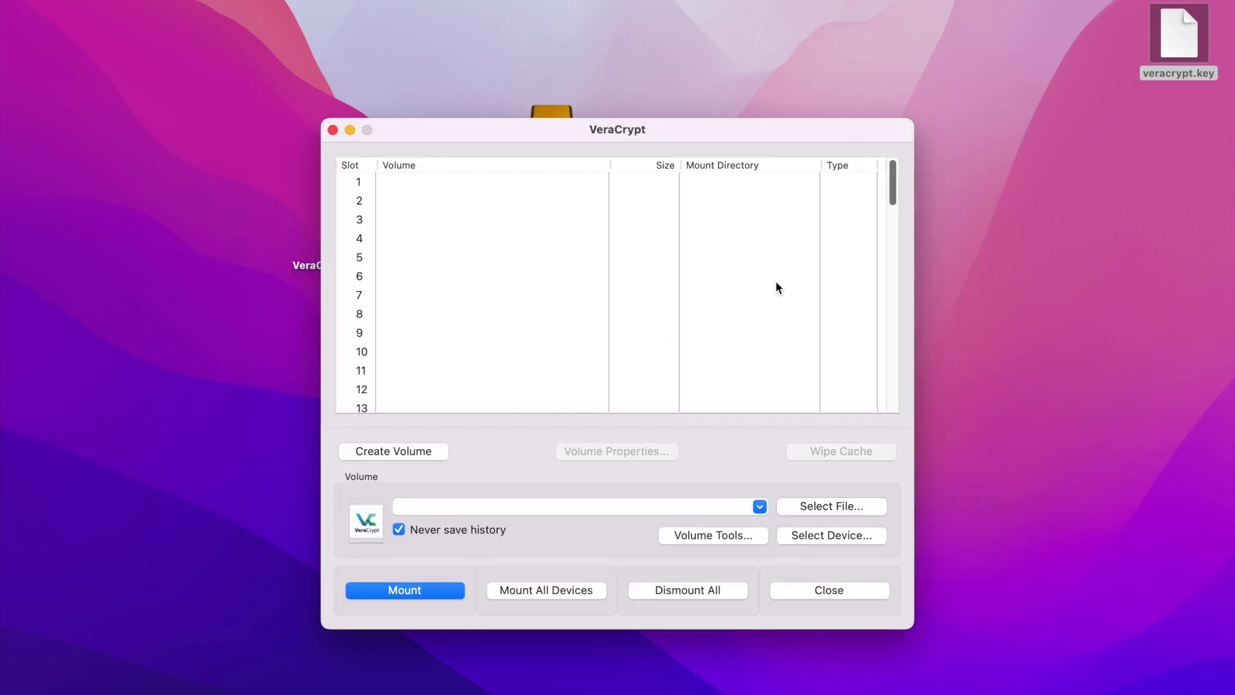
{"action": "double_click", "coordinate": [553, 113]}
{"action": "left_click", "coordinate": [448, 178]}
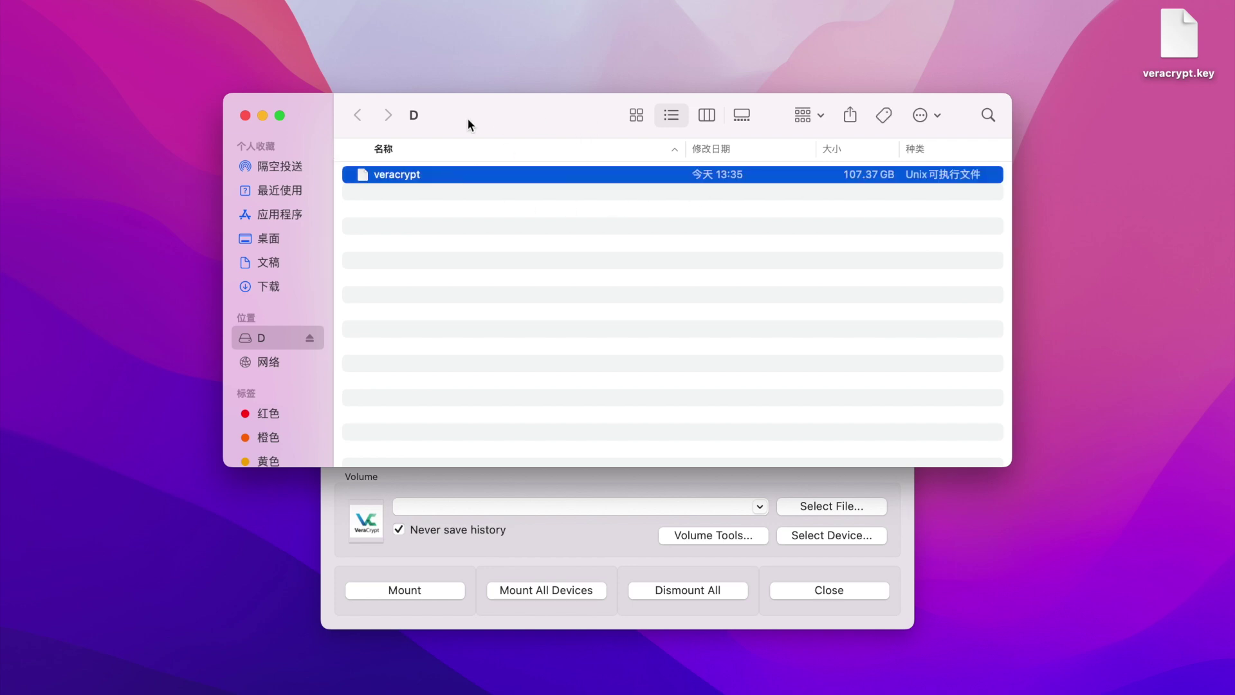
{"action": "left_click", "coordinate": [244, 115]}
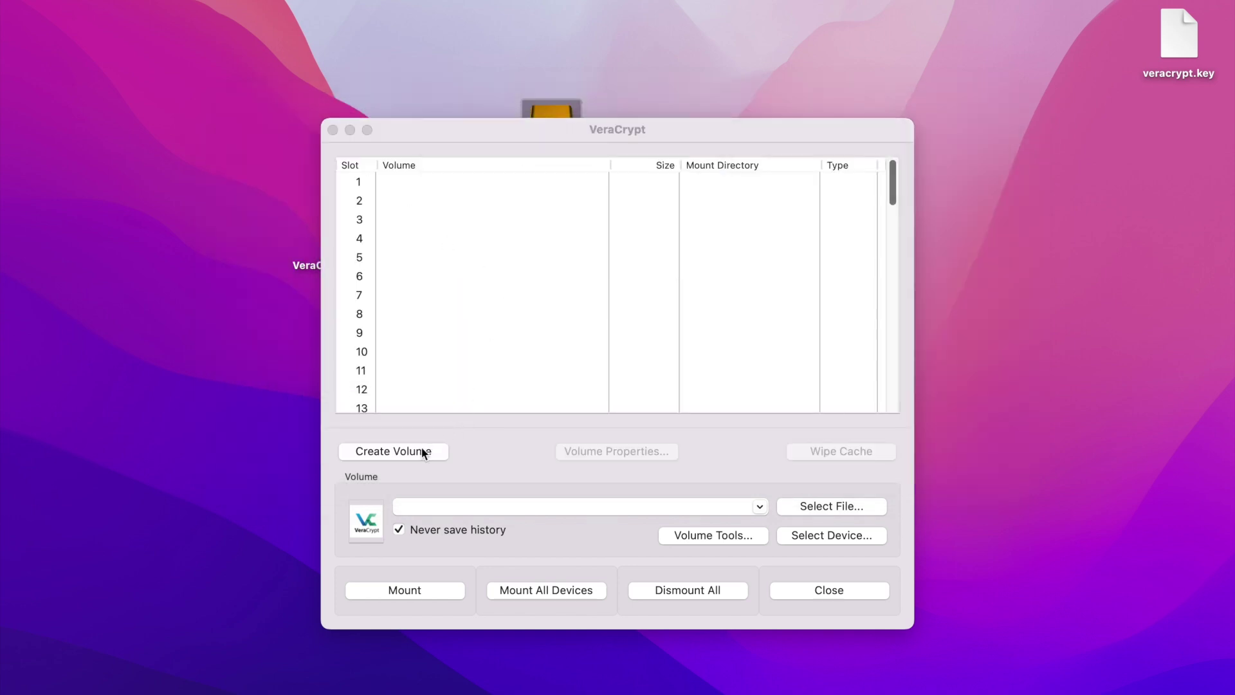
{"action": "left_click", "coordinate": [475, 441]}
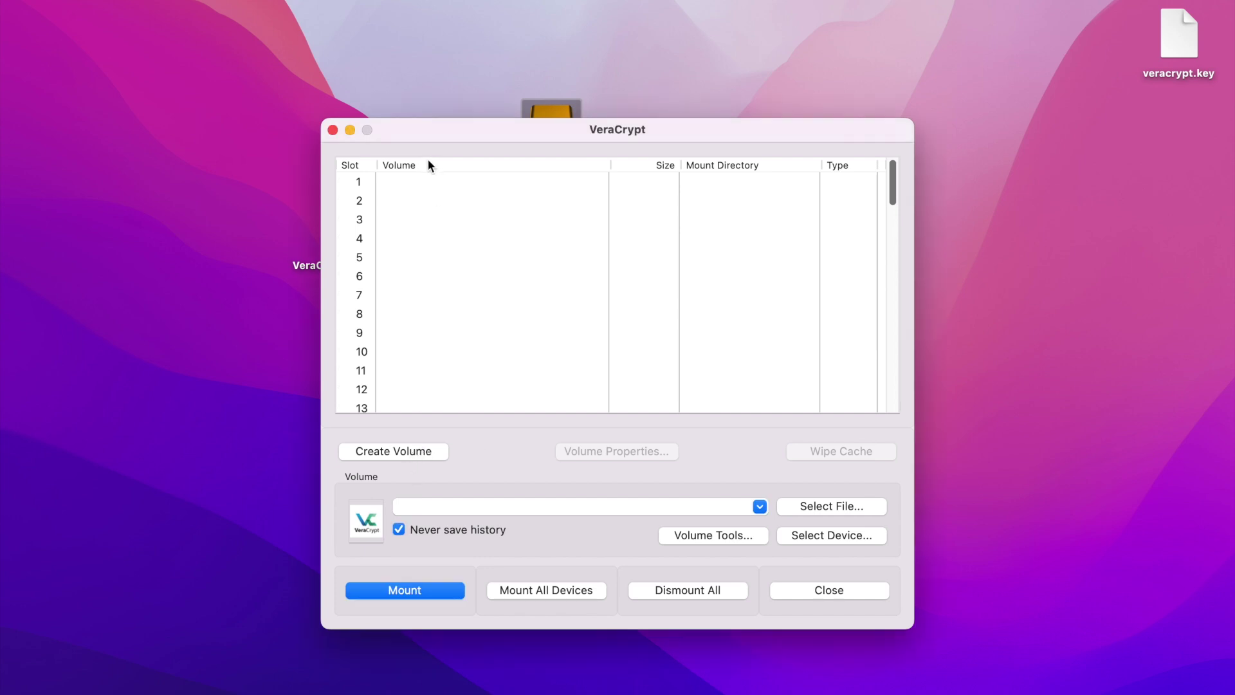
Select /Volumes/D/veracrypt in slot 1 and start mounting it.
{"action": "left_click", "coordinate": [413, 184]}
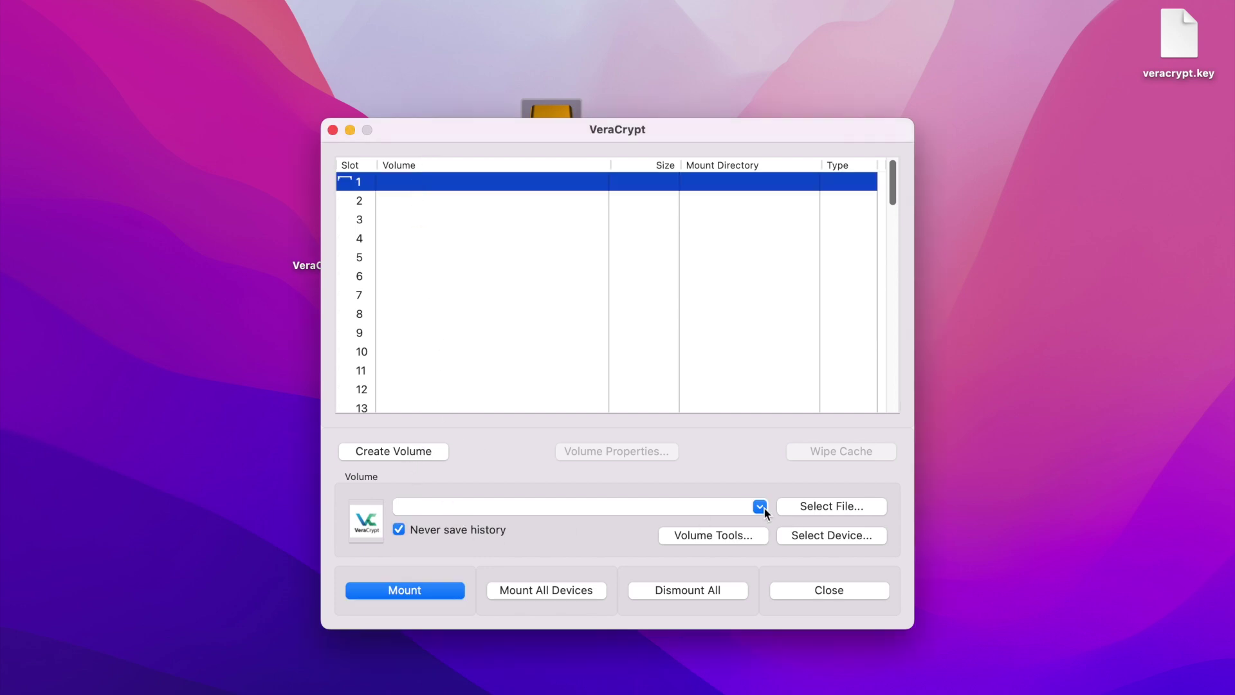
{"action": "left_click", "coordinate": [810, 506]}
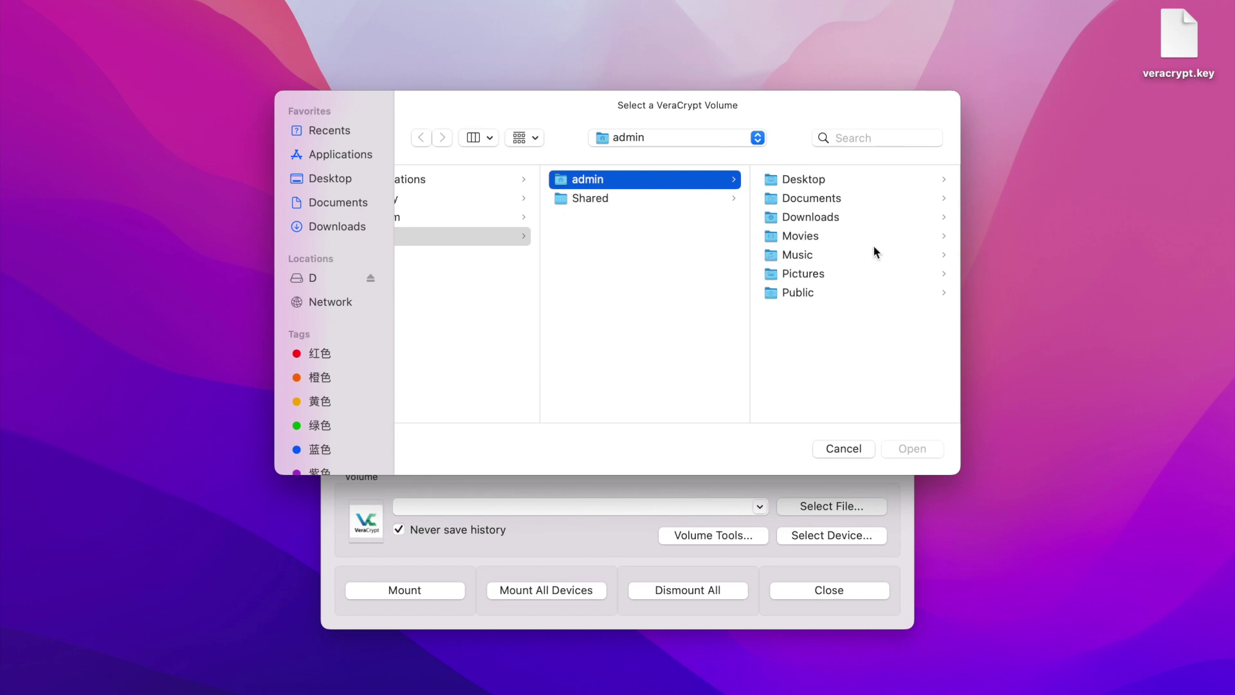
{"action": "left_click", "coordinate": [313, 278]}
{"action": "double_click", "coordinate": [508, 185]}
{"action": "left_click", "coordinate": [433, 590]}
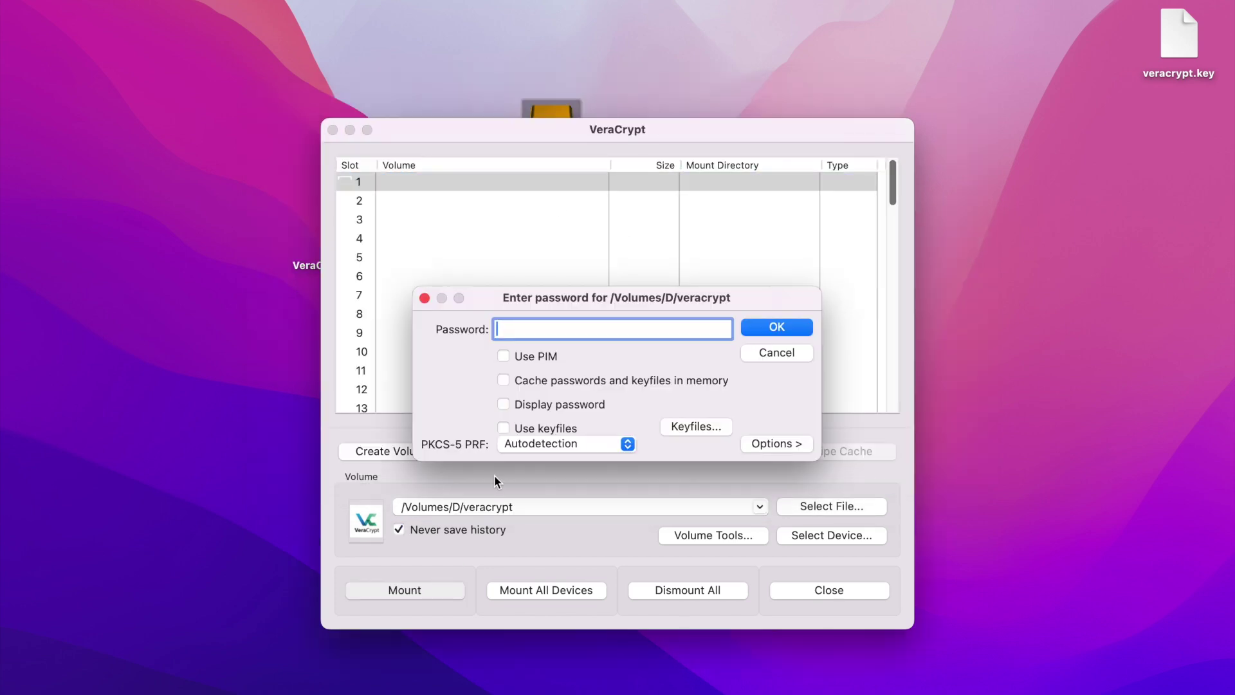
Mount the container with its PIM, password and the veracrypt.key keyfile.
{"action": "left_click", "coordinate": [525, 355]}
{"action": "left_click", "coordinate": [547, 355]}
{"action": "type", "text": "123"}
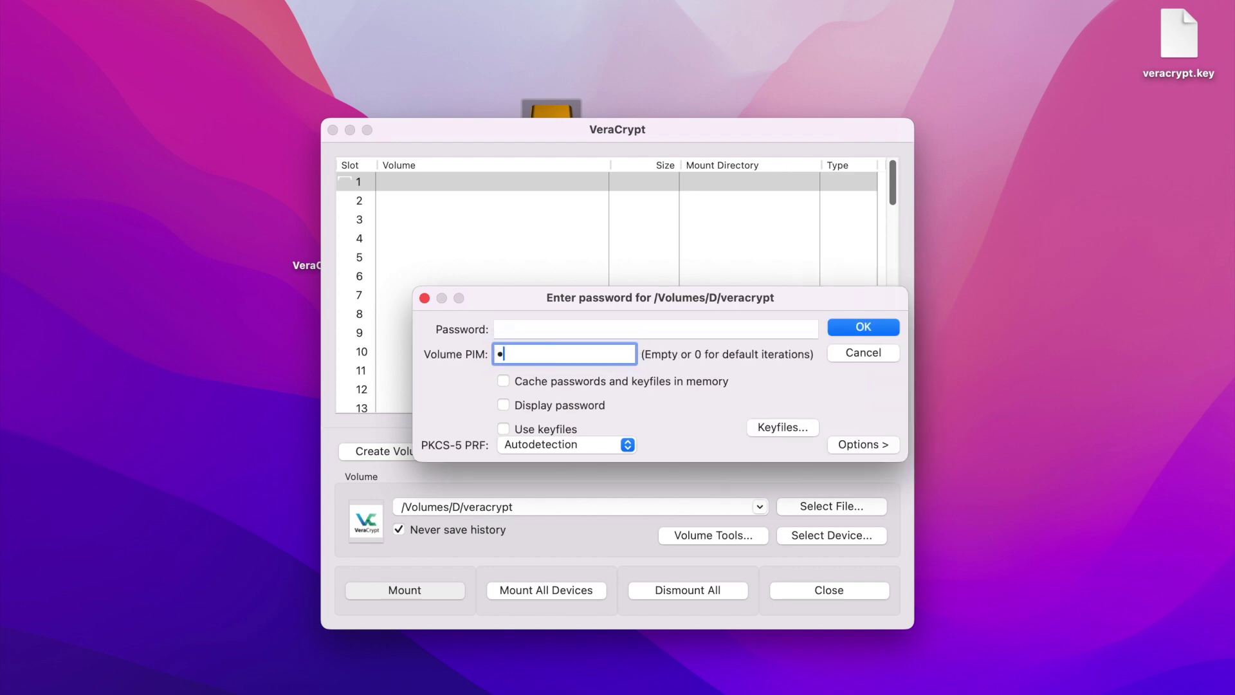
{"action": "left_click", "coordinate": [541, 404]}
{"action": "left_click", "coordinate": [537, 434]}
{"action": "left_click", "coordinate": [579, 330]}
{"action": "type", "text": "1234567890abcdefghijklmnopqrstuvwxyz"}
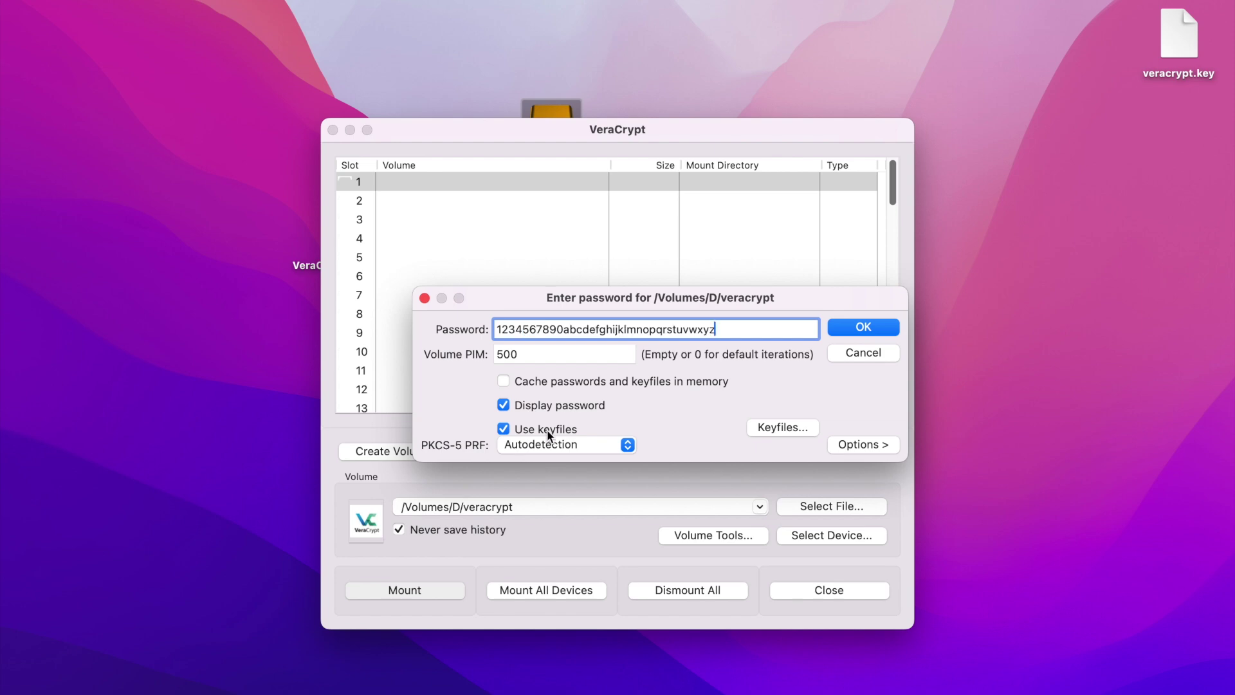
{"action": "left_click", "coordinate": [782, 428]}
{"action": "left_click_drag", "start_coordinate": [1159, 45], "coordinate": [651, 284]}
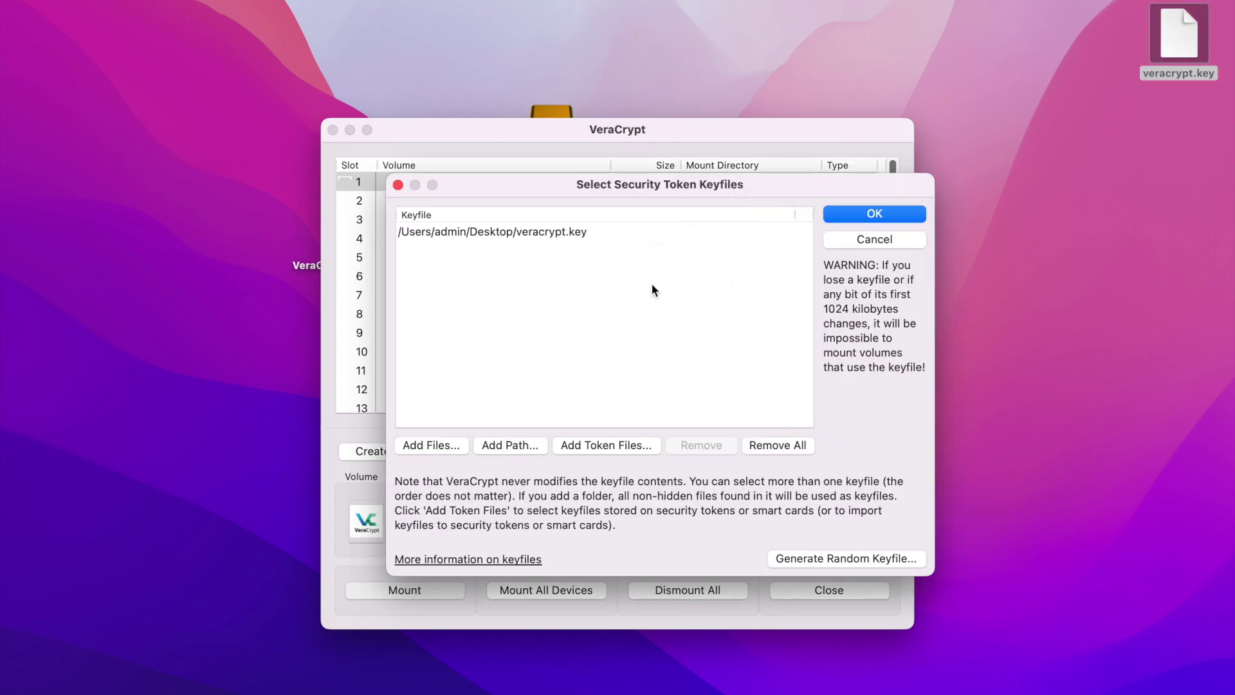
{"action": "left_click", "coordinate": [851, 213]}
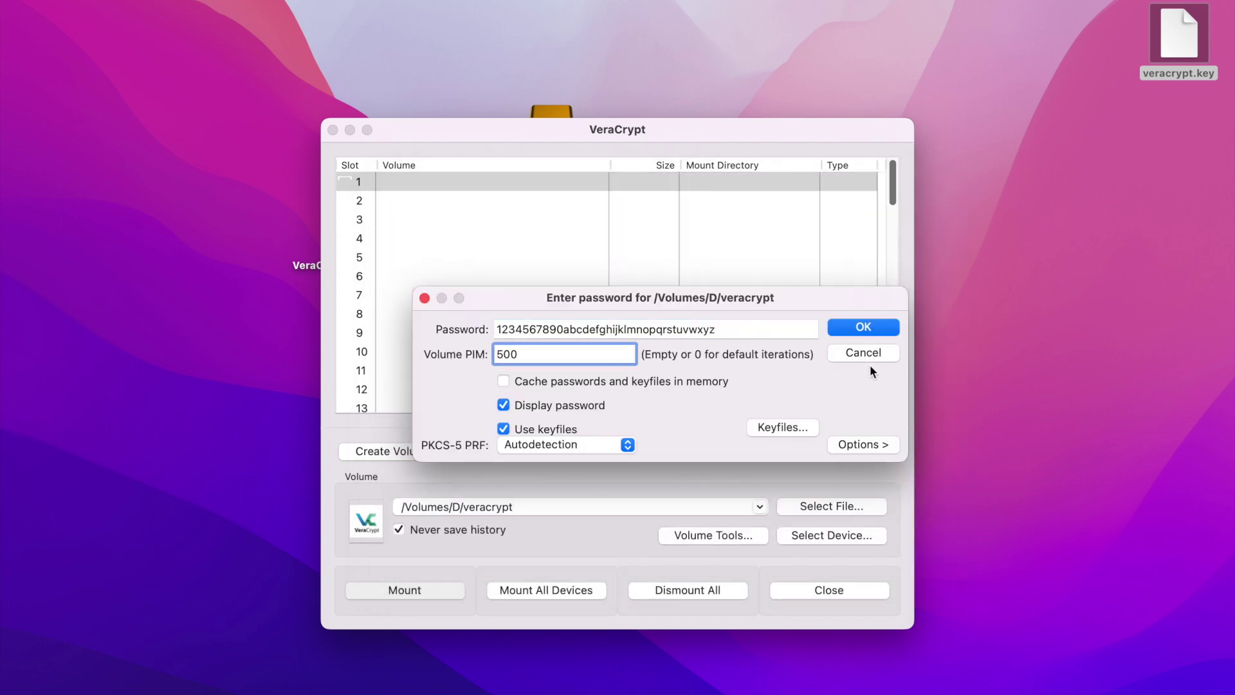
{"action": "left_click", "coordinate": [866, 329]}
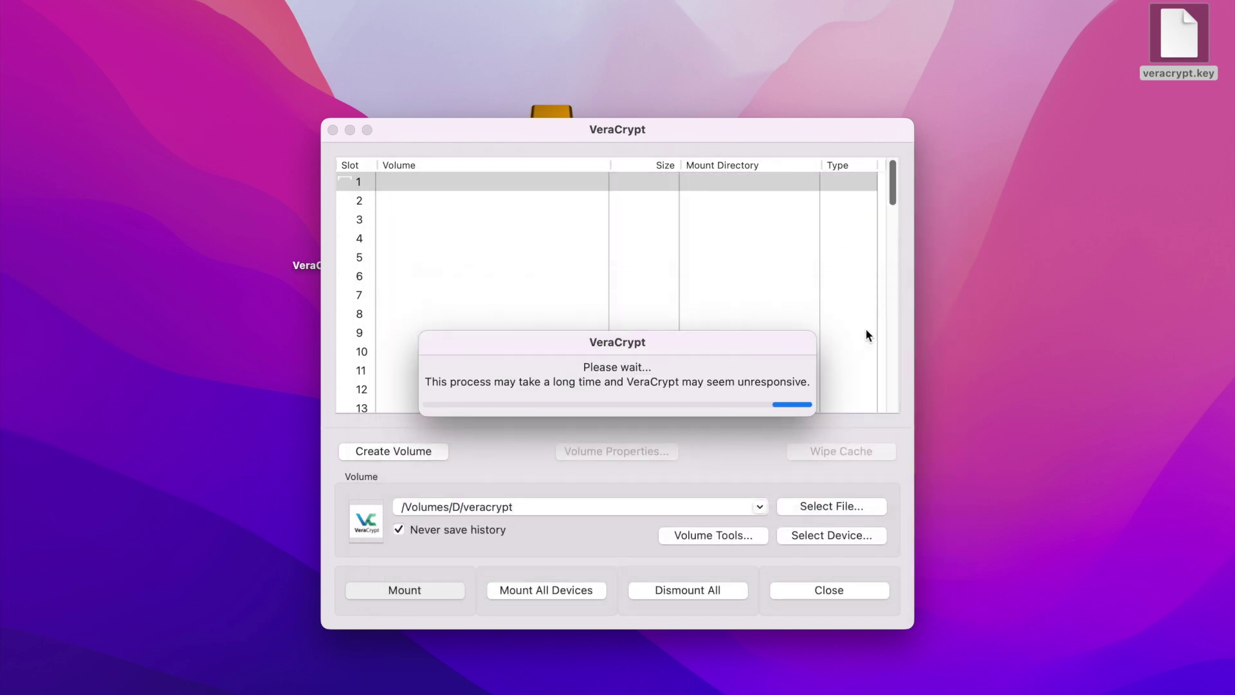
Copy veracrypt.key into the mounted volume.
{"action": "left_click_drag", "start_coordinate": [271, 77], "coordinate": [323, 63]}
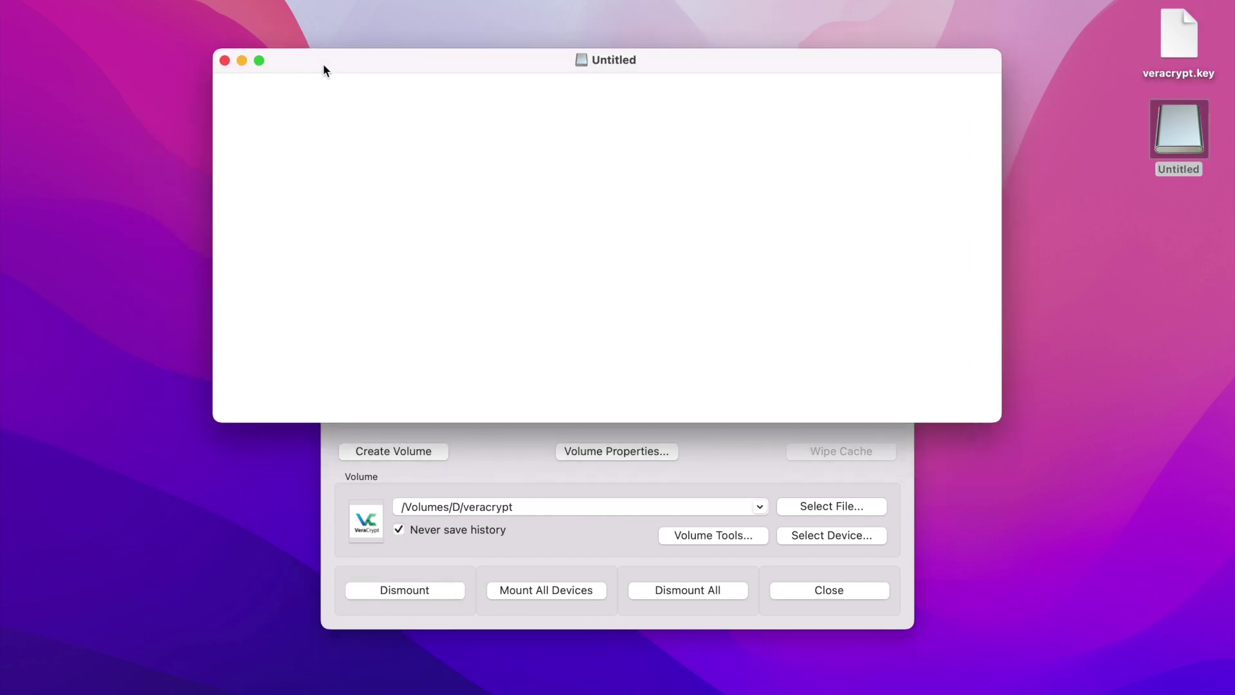
{"action": "left_click_drag", "start_coordinate": [1183, 31], "coordinate": [343, 132]}
{"action": "left_click", "coordinate": [598, 198]}
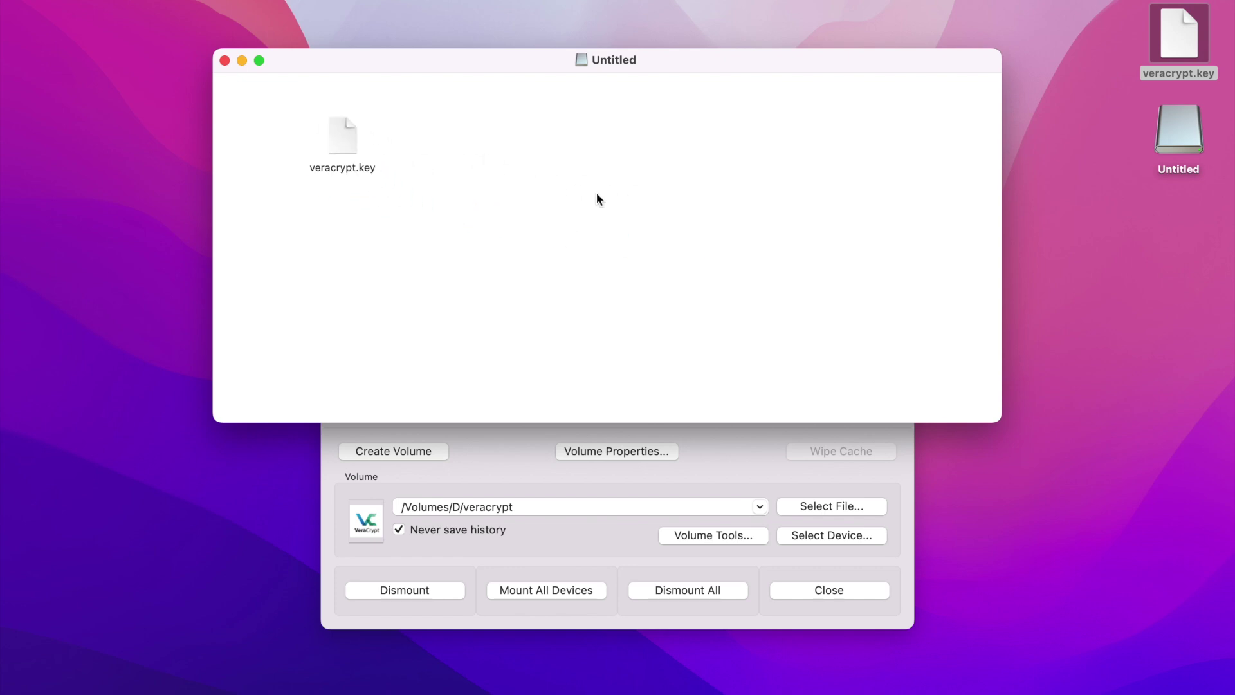
{"action": "left_click", "coordinate": [225, 59]}
Dismount the volume in slot 1 and move the VeraCrypt and macfuse images beside D.
{"action": "left_click", "coordinate": [492, 238]}
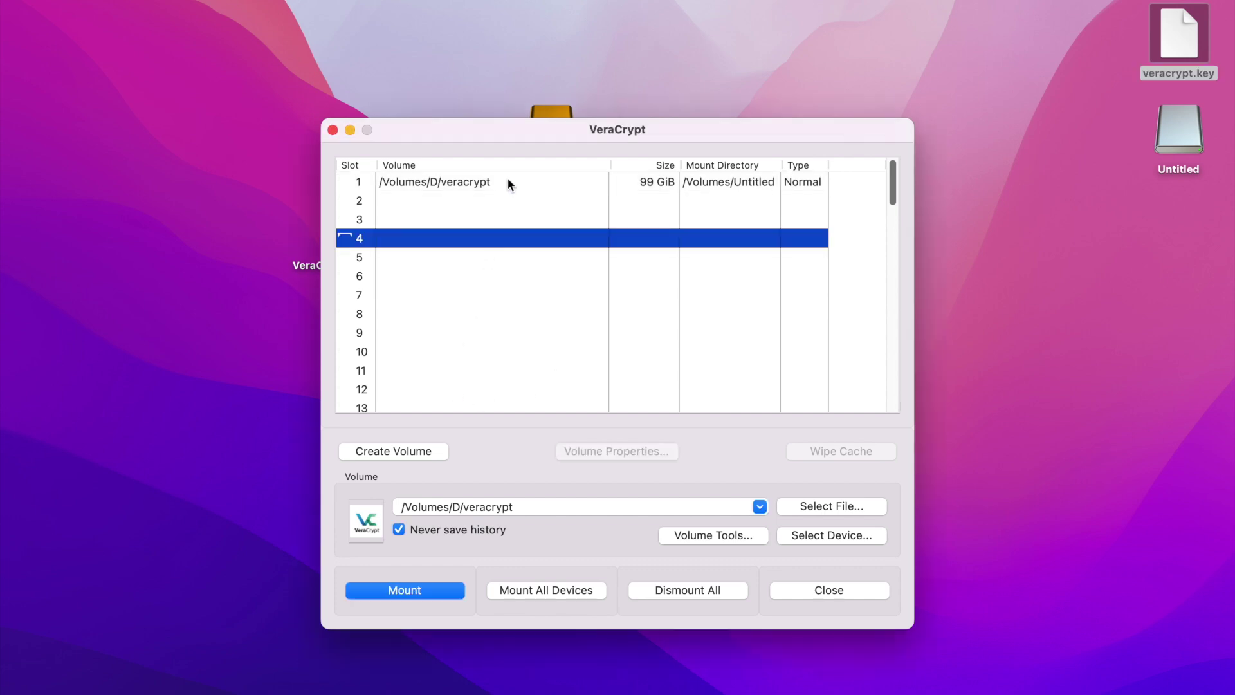
{"action": "left_click", "coordinate": [507, 182]}
{"action": "left_click", "coordinate": [435, 592]}
{"action": "left_click", "coordinate": [499, 227]}
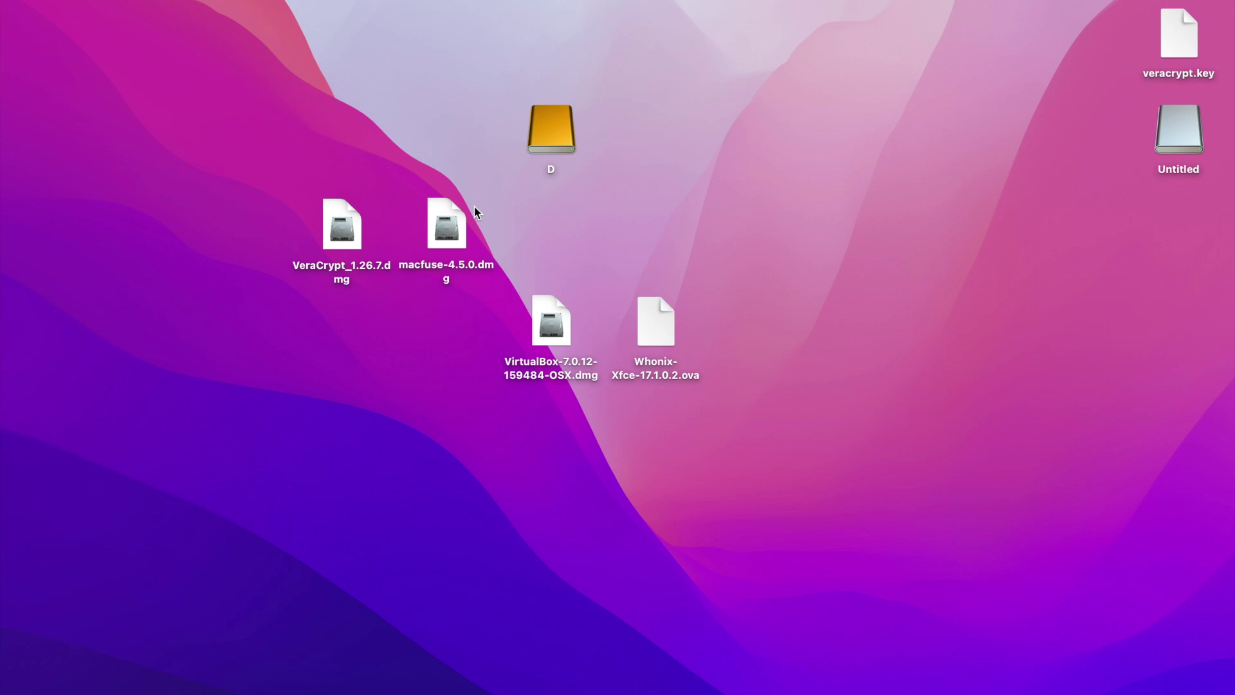
{"action": "left_click_drag", "start_coordinate": [276, 210], "coordinate": [451, 132]}
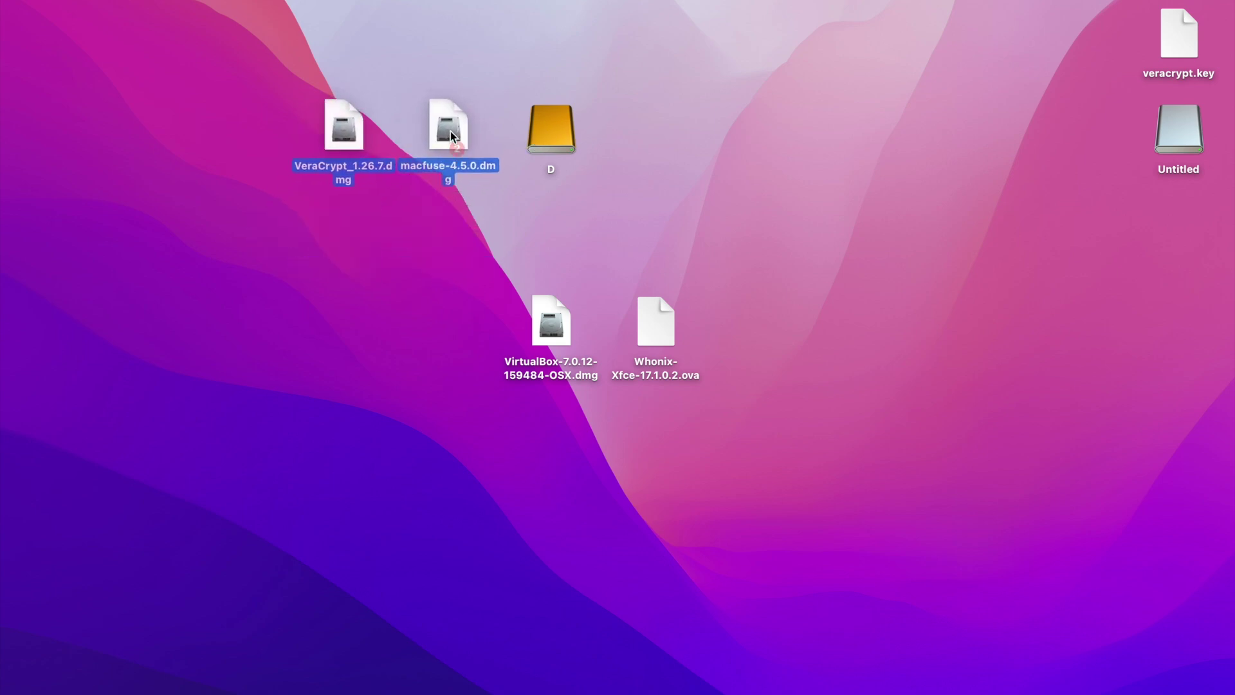
{"action": "left_click", "coordinate": [459, 331]}
Open the VirtualBox disk image and run VirtualBox.pkg through the installer's introduction and installation-type steps.
{"action": "left_click", "coordinate": [557, 324]}
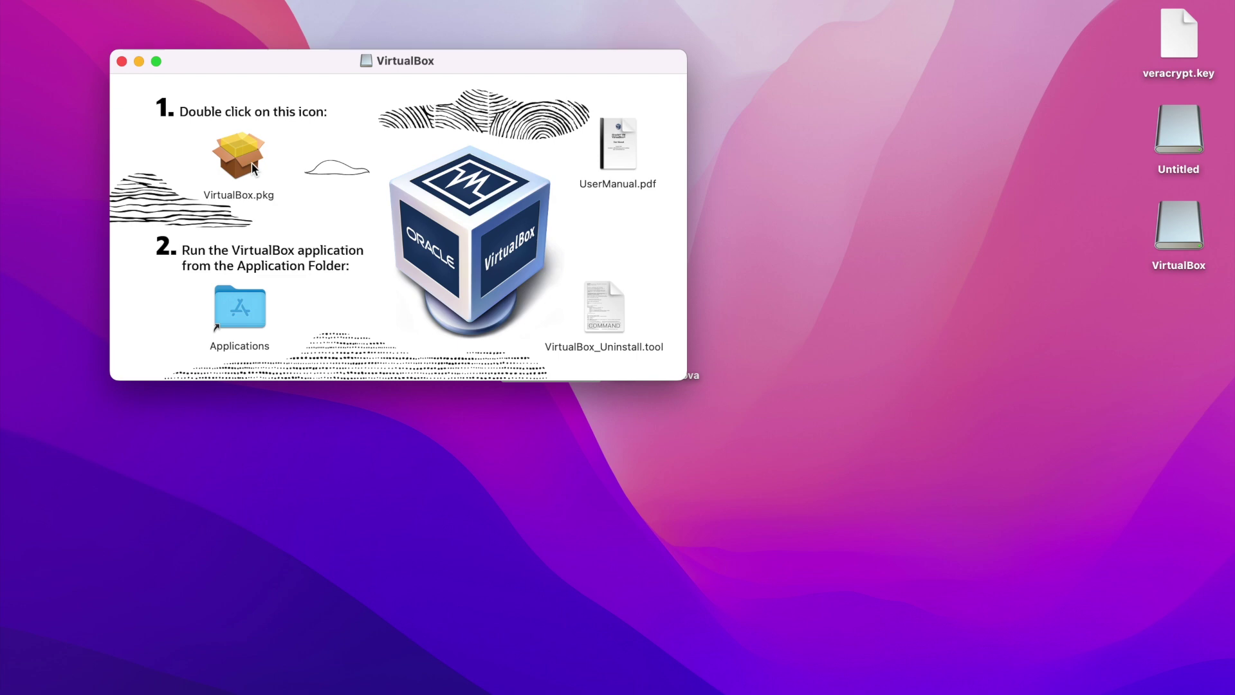
{"action": "left_click", "coordinate": [252, 166]}
{"action": "double_click", "coordinate": [252, 167]}
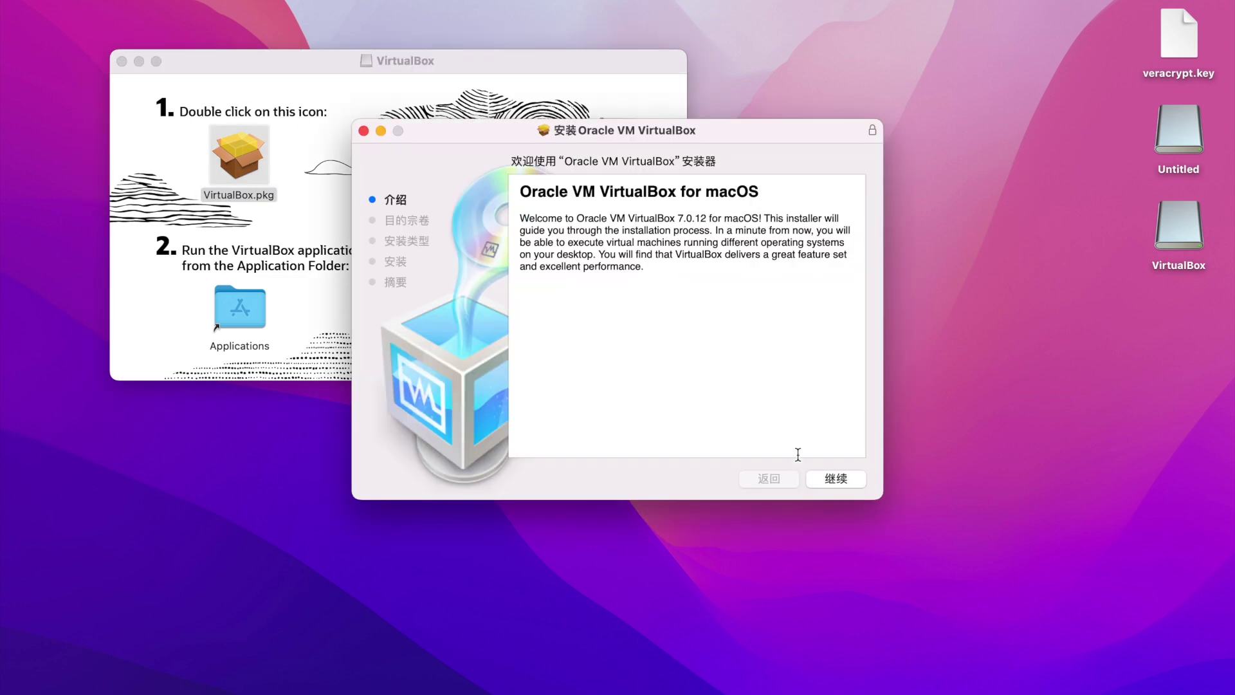
{"action": "left_click", "coordinate": [826, 485]}
{"action": "left_click", "coordinate": [828, 476]}
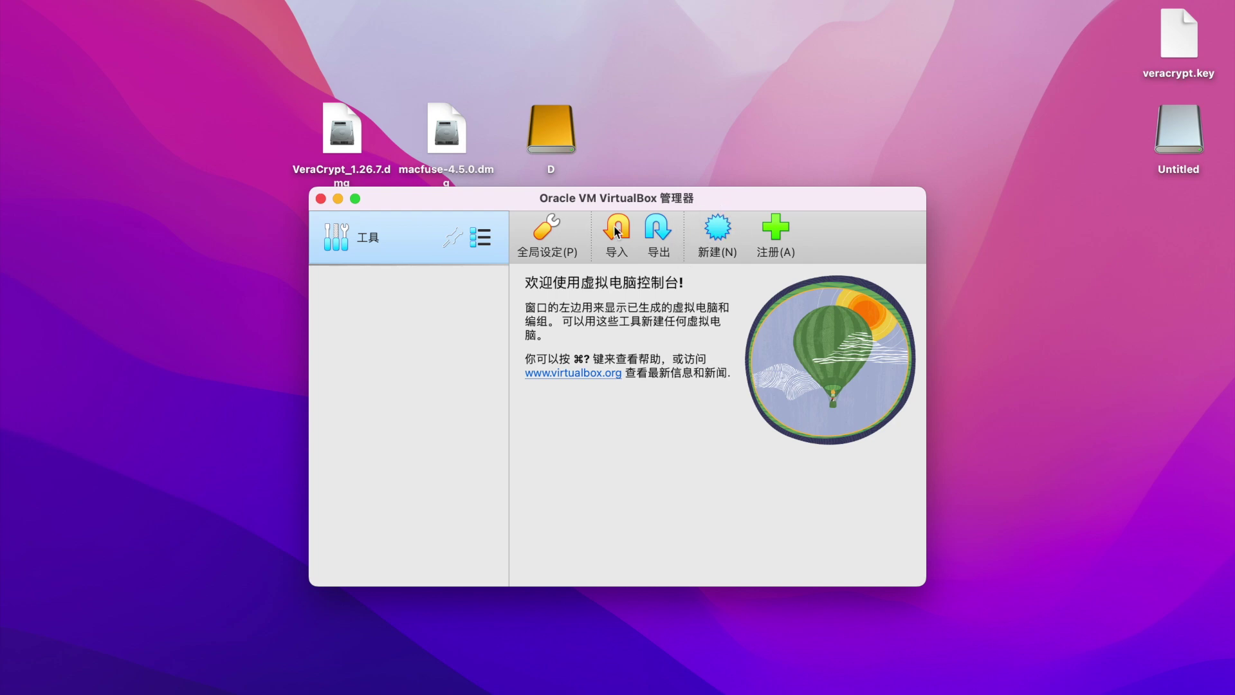
Choose Whonix-Xfce-17.1.0.2.ova from the Desktop as the appliance to import from the local file system.
{"action": "left_click", "coordinate": [585, 233]}
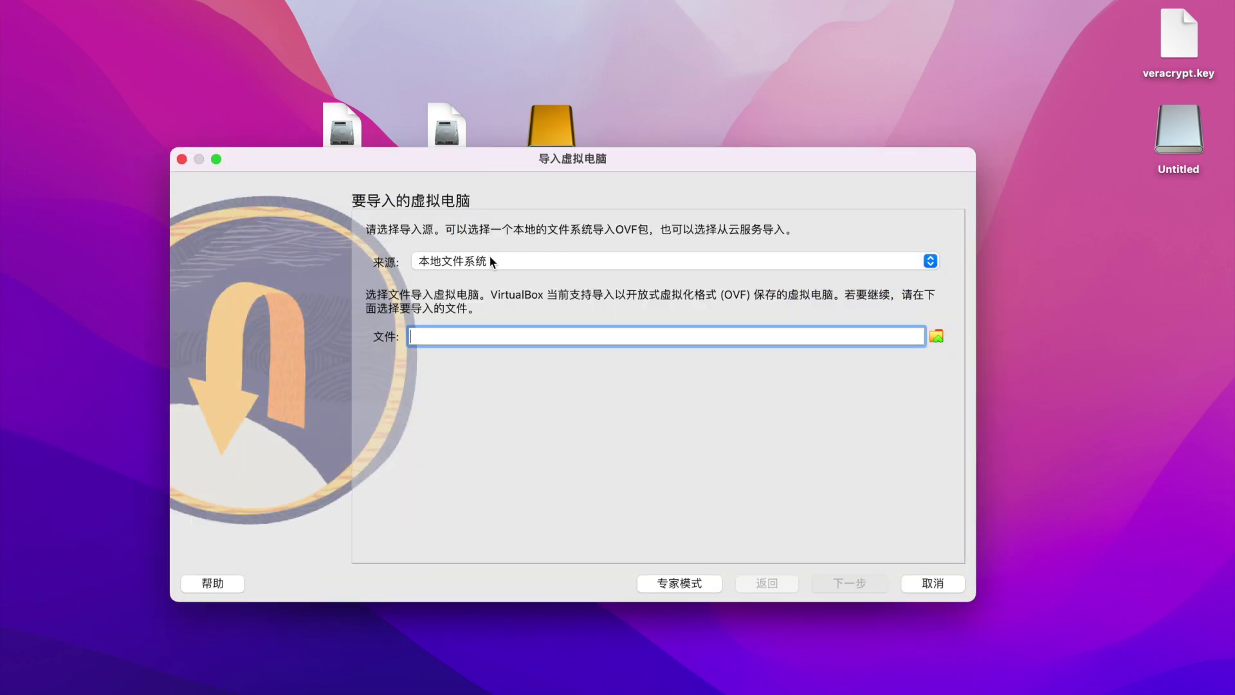
{"action": "left_click", "coordinate": [489, 257]}
{"action": "left_click", "coordinate": [489, 259]}
{"action": "left_click", "coordinate": [936, 339]}
{"action": "left_click", "coordinate": [309, 271]}
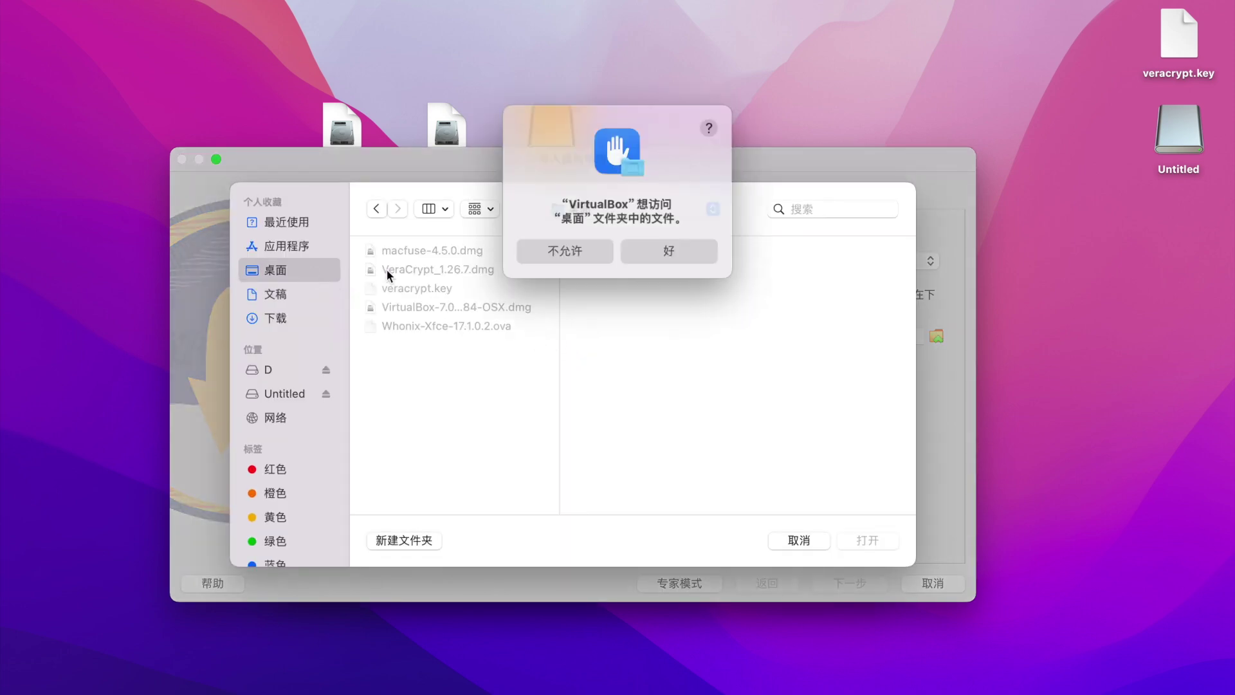
{"action": "left_click", "coordinate": [676, 249]}
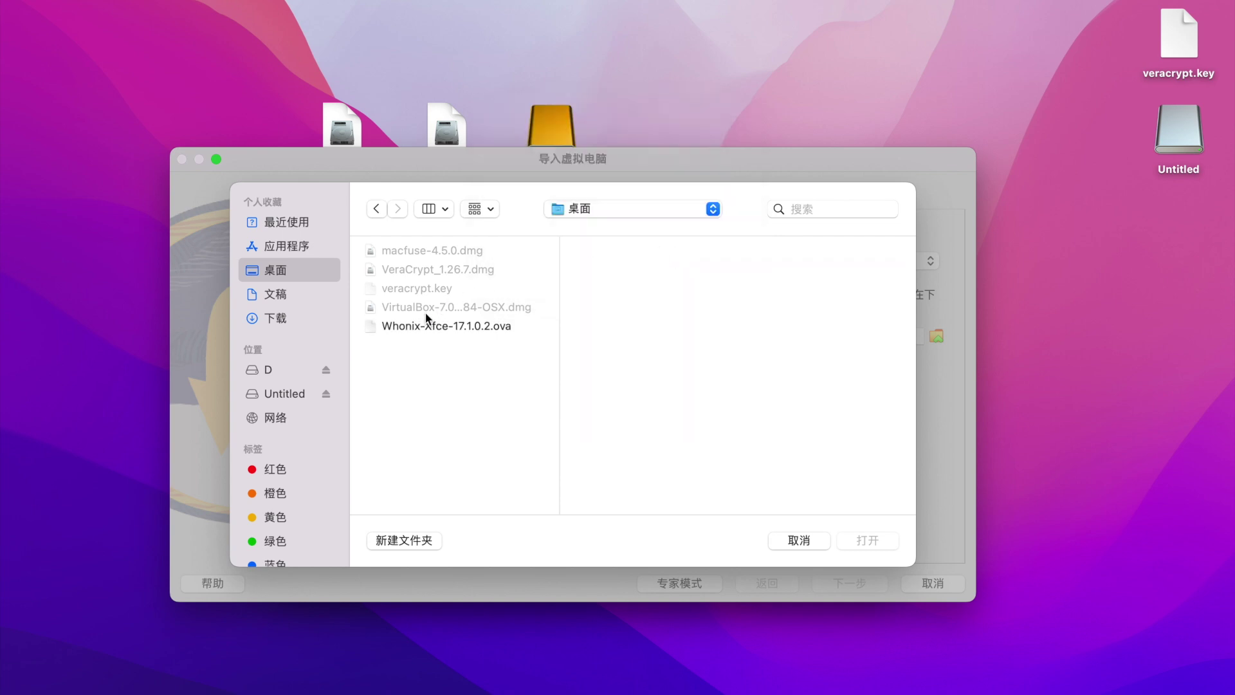
{"action": "double_click", "coordinate": [453, 324]}
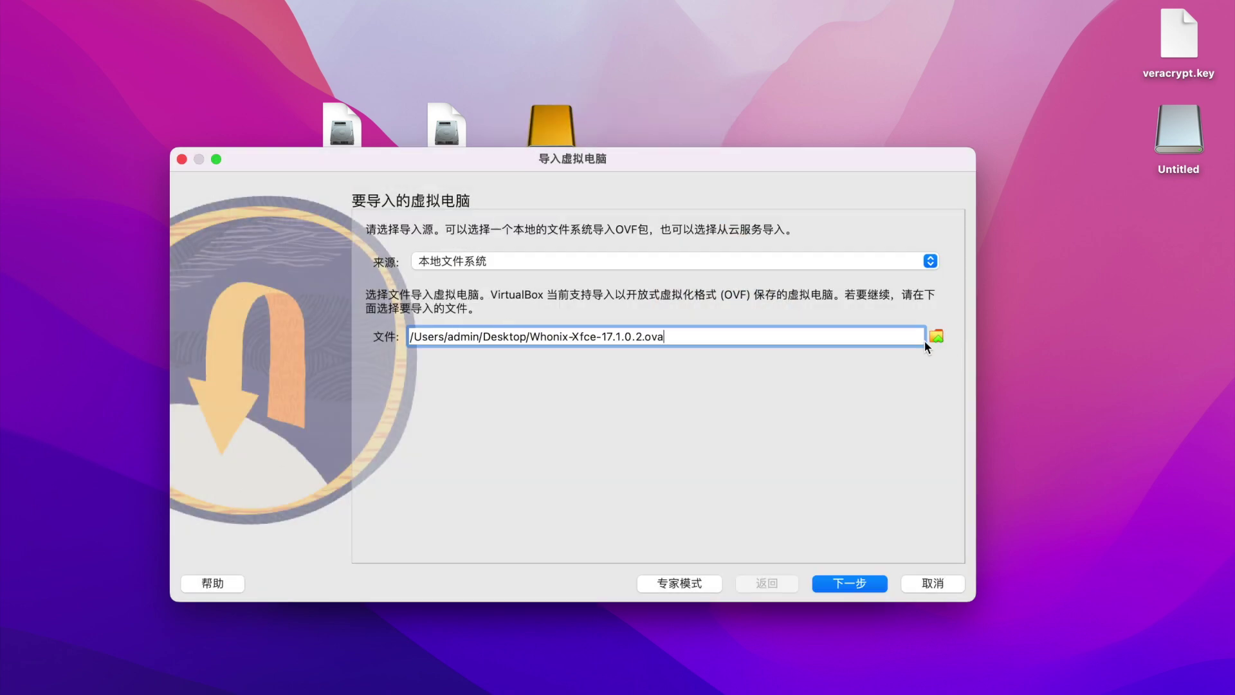
{"action": "left_click", "coordinate": [856, 587]}
Disable the Gateway's sound card and give the Workstation 4 CPUs and 4096 MB memory.
{"action": "scroll", "coordinate": [619, 357], "scroll_direction": "down", "scroll_amount": 5}
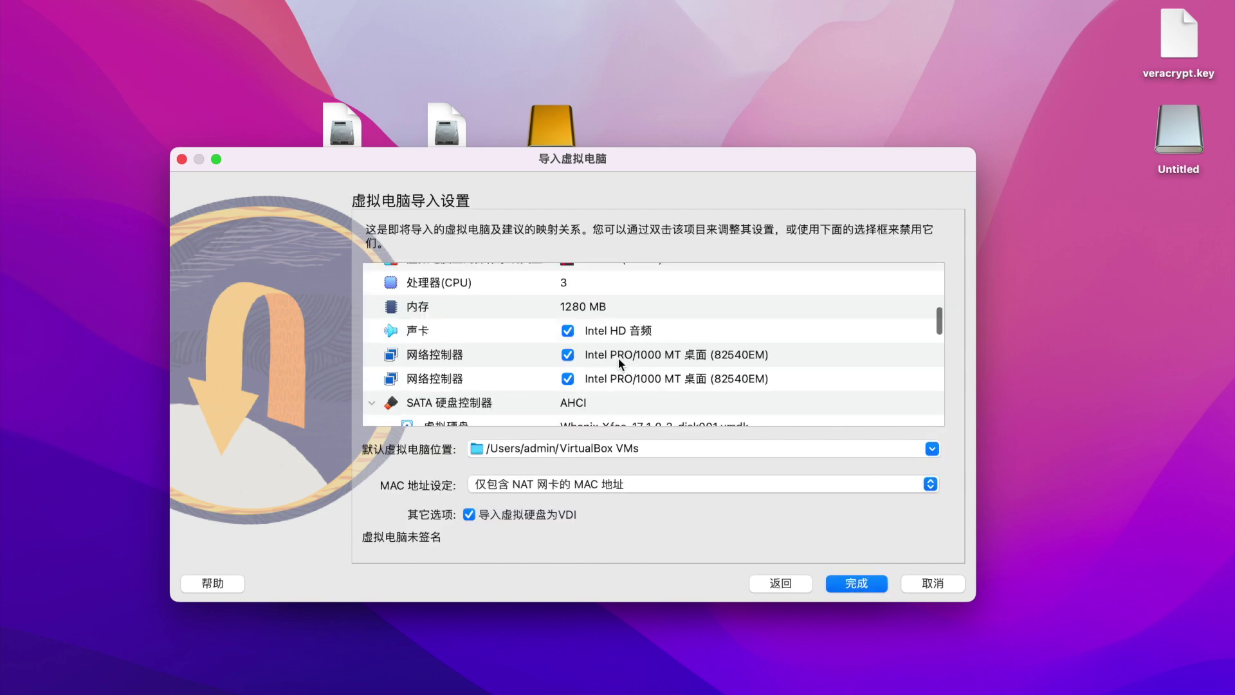
{"action": "left_click", "coordinate": [568, 331]}
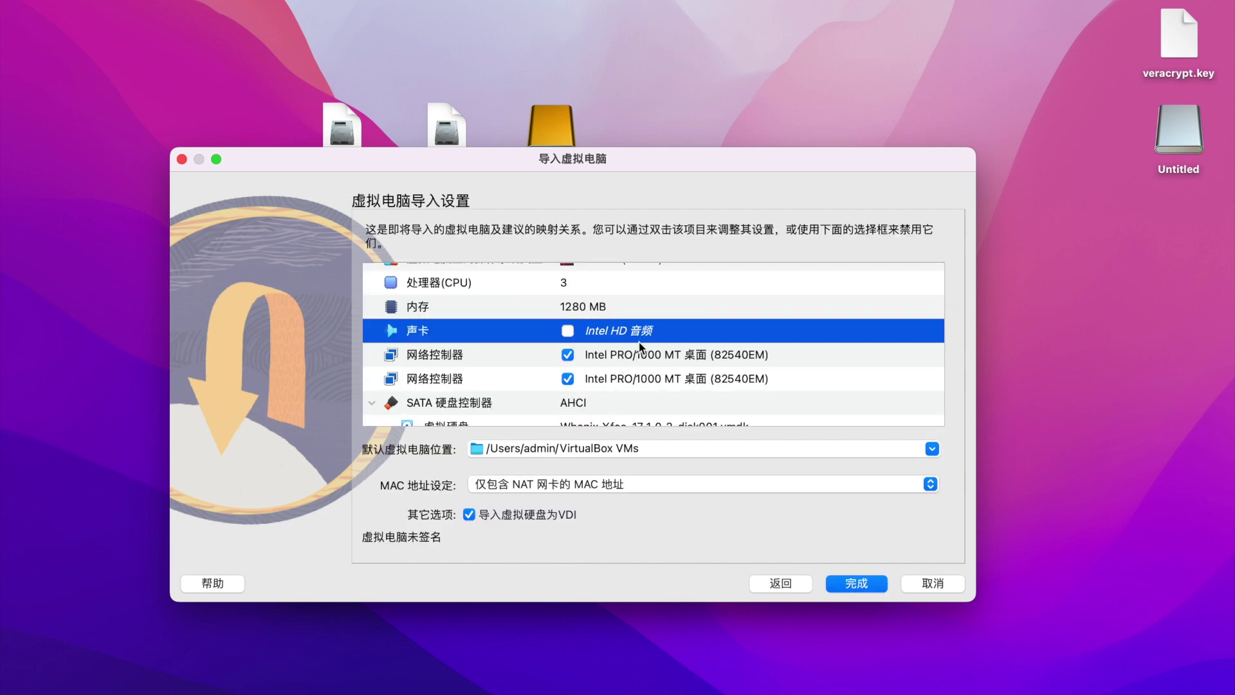
{"action": "scroll", "coordinate": [657, 350], "scroll_direction": "down", "scroll_amount": 2}
{"action": "scroll", "coordinate": [658, 349], "scroll_direction": "down", "scroll_amount": 4}
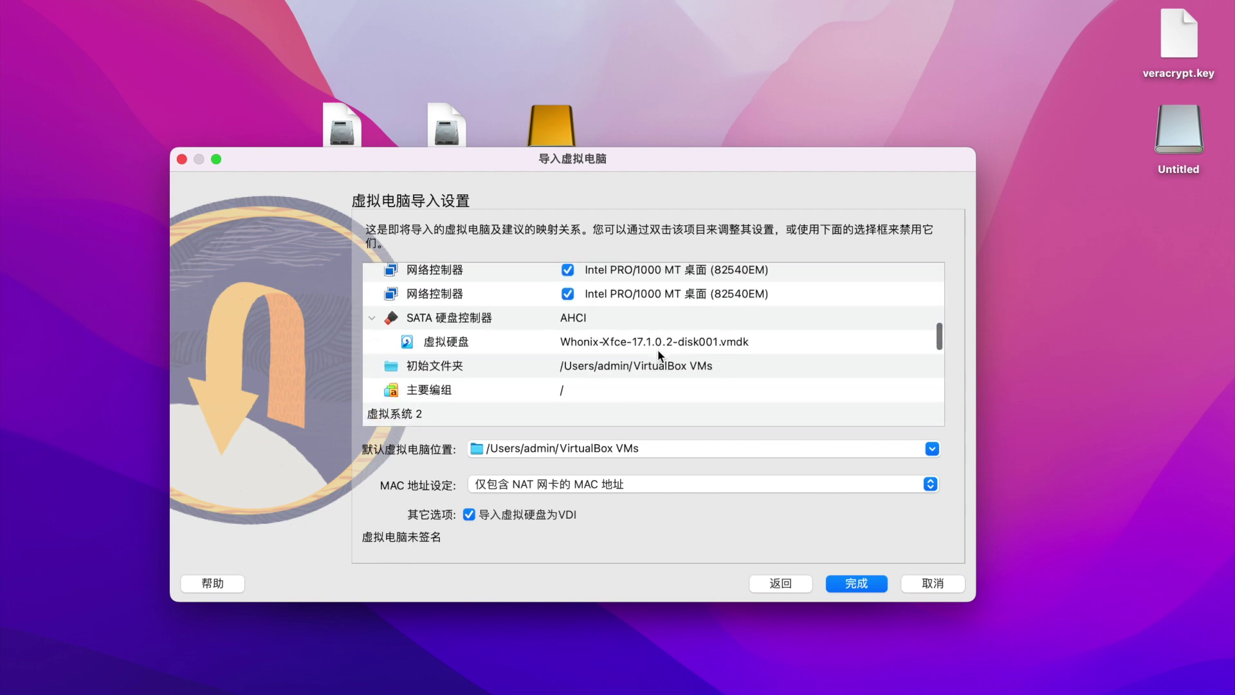
{"action": "scroll", "coordinate": [658, 350], "scroll_direction": "down", "scroll_amount": 5}
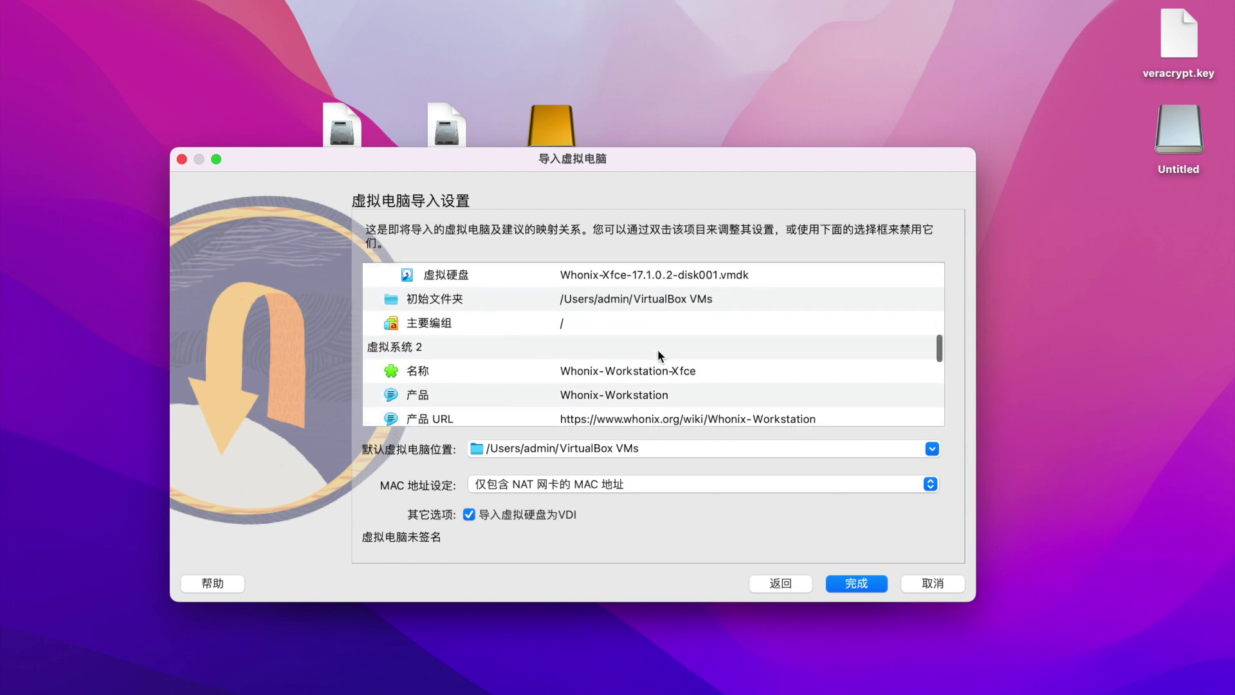
{"action": "double_click", "coordinate": [605, 339]}
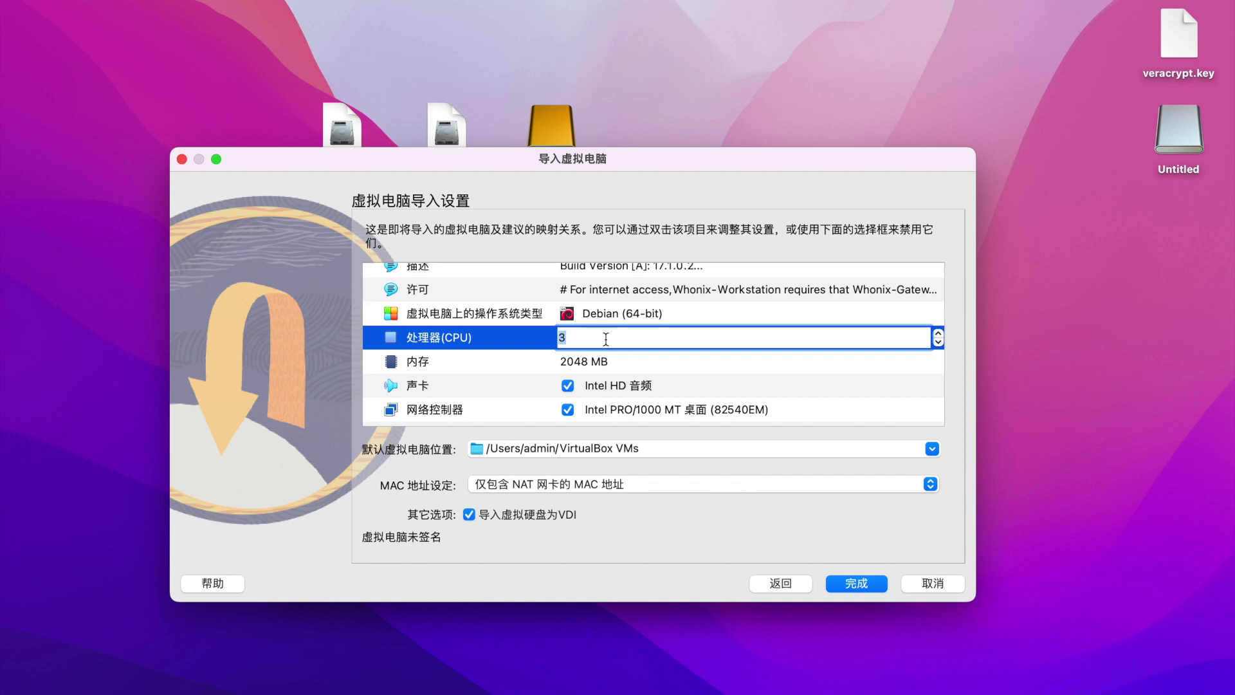
{"action": "type", "text": "4"}
{"action": "left_click", "coordinate": [609, 359]}
{"action": "double_click", "coordinate": [584, 361]}
{"action": "type", "text": "409"}
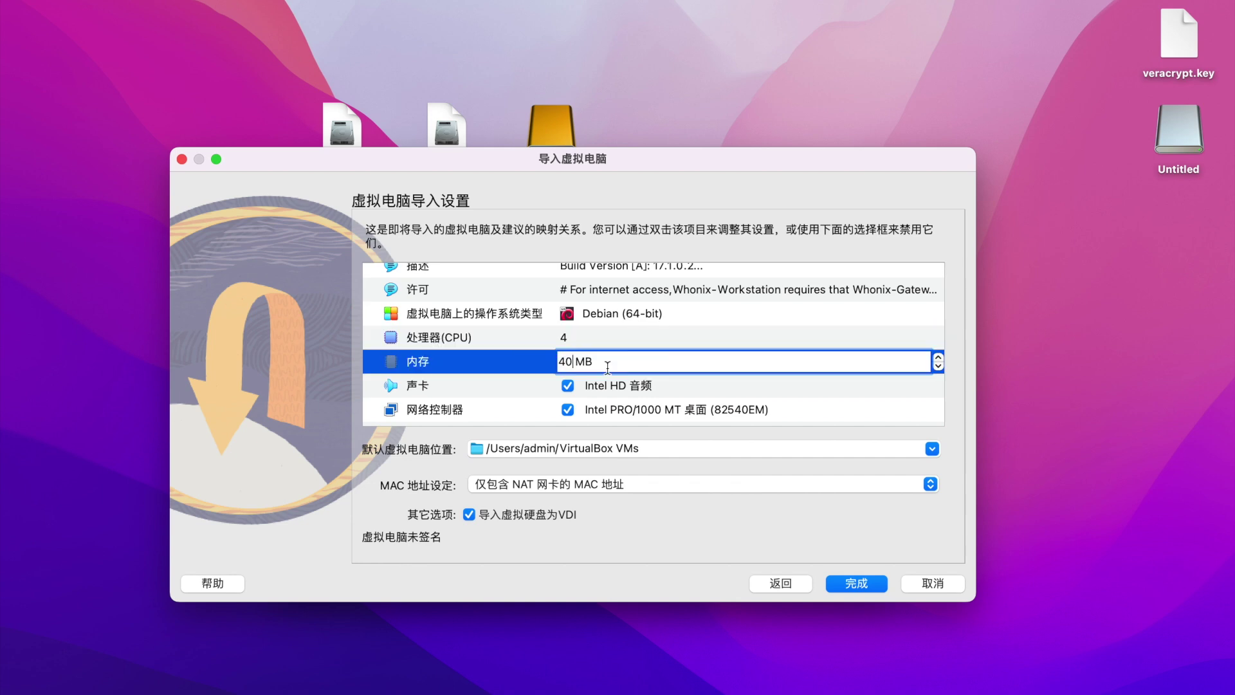
{"action": "type", "text": "6"}
{"action": "key", "text": "Return"}
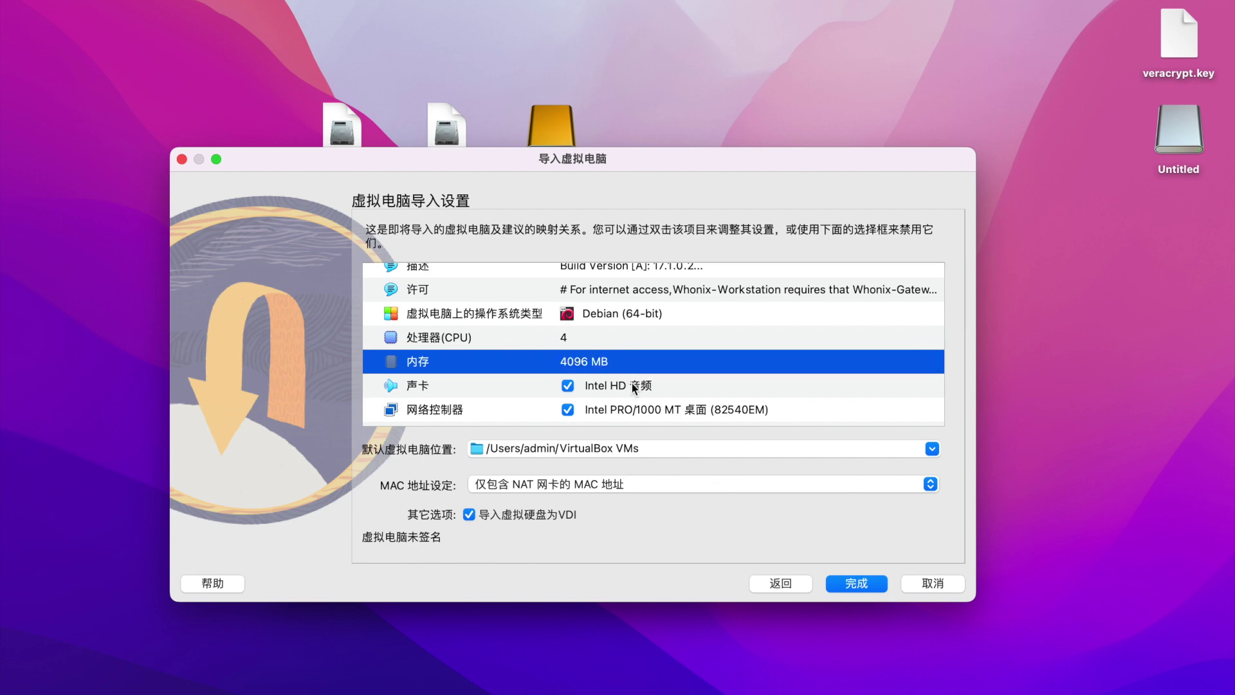
Start the appliance import and accept the Gateway's licence terms.
{"action": "scroll", "coordinate": [632, 380], "scroll_direction": "down", "scroll_amount": 2}
{"action": "scroll", "coordinate": [632, 384], "scroll_direction": "down", "scroll_amount": 3}
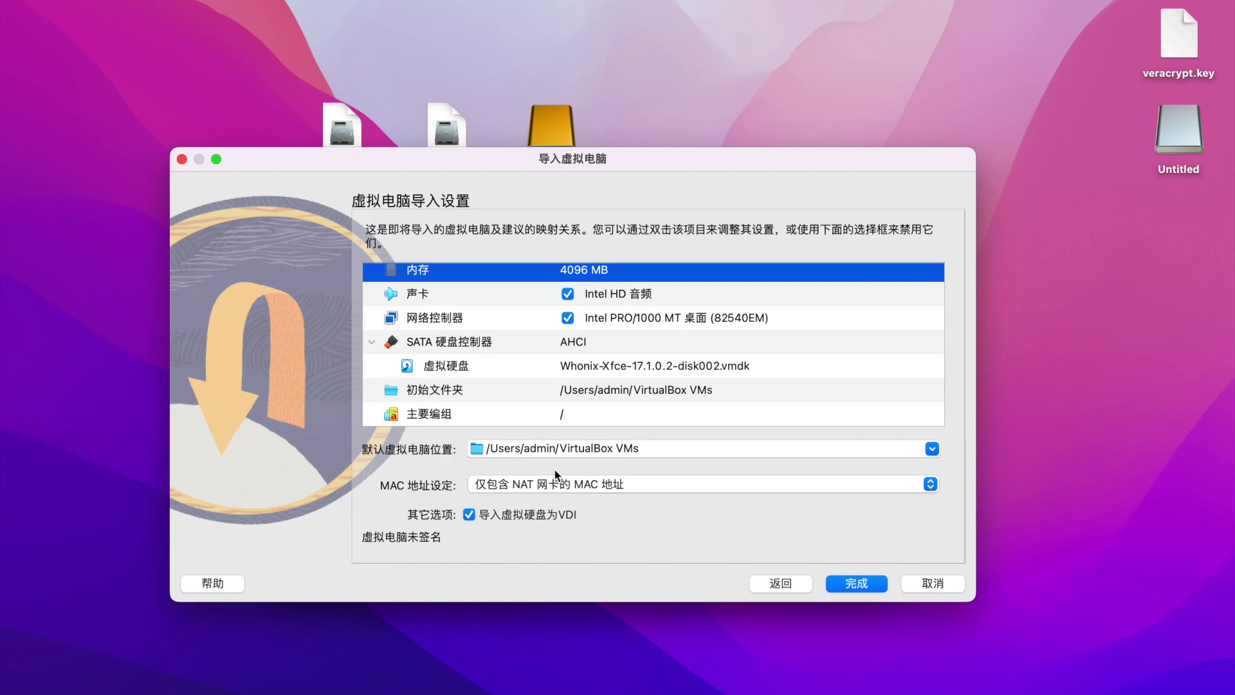
{"action": "left_click", "coordinate": [861, 582]}
{"action": "left_click", "coordinate": [705, 497]}
Accept the Workstation licence and set the Gateway's adapter 1 to NAT Network, finding none available.
{"action": "left_click", "coordinate": [704, 495]}
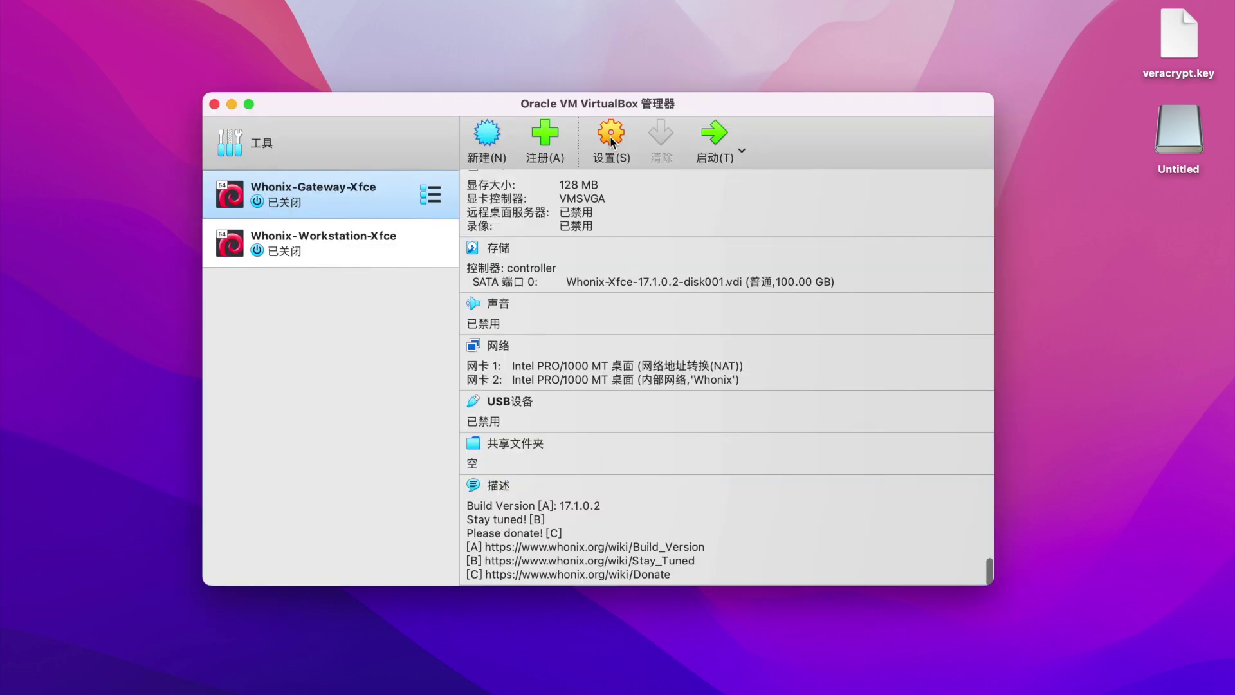
{"action": "left_click", "coordinate": [613, 133]}
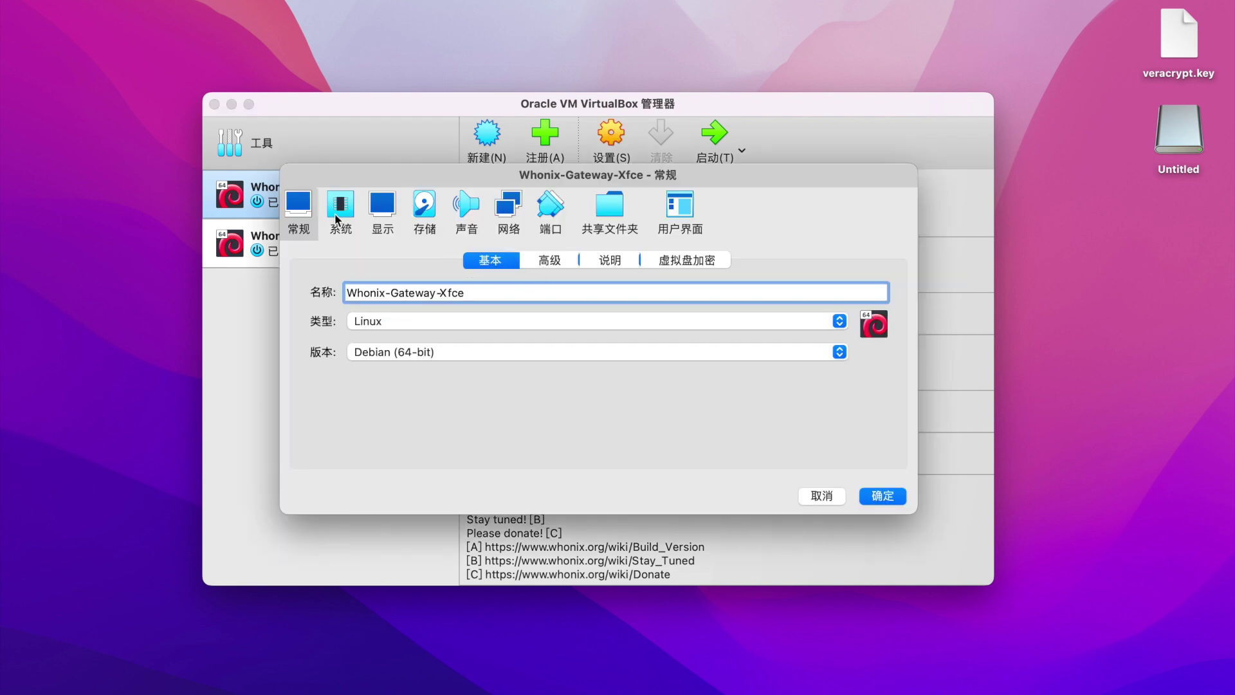
{"action": "left_click", "coordinate": [508, 209]}
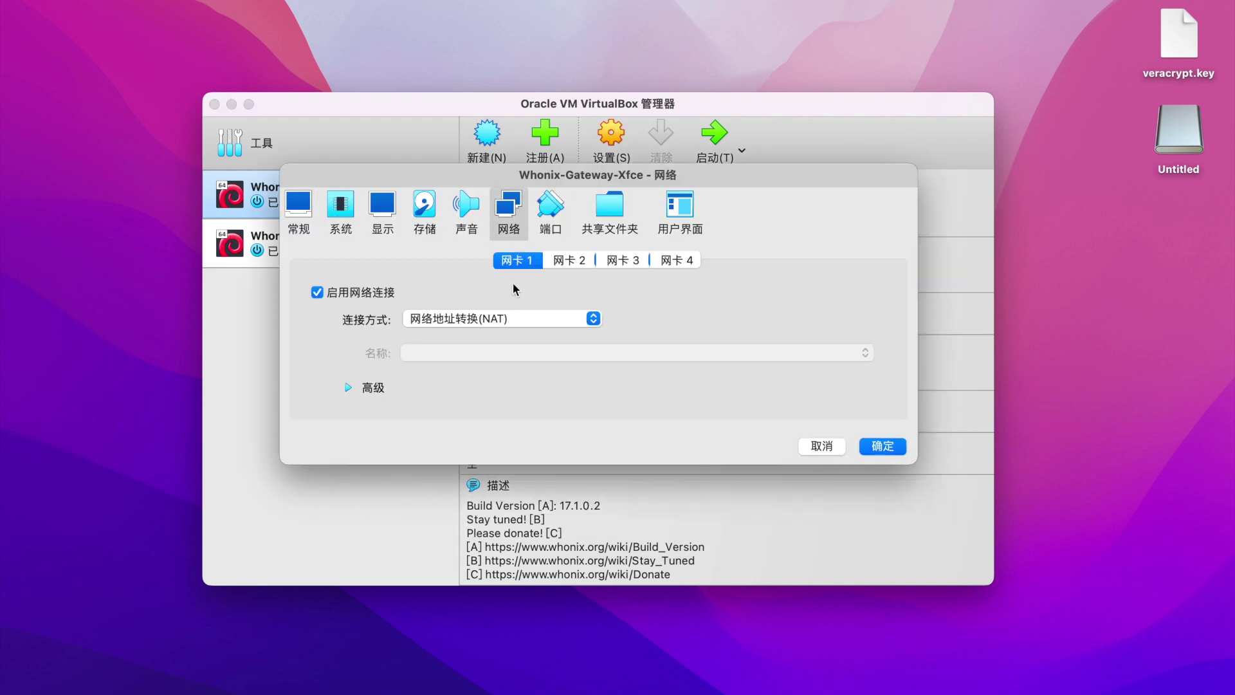
{"action": "left_click", "coordinate": [527, 316]}
{"action": "left_click", "coordinate": [487, 411]}
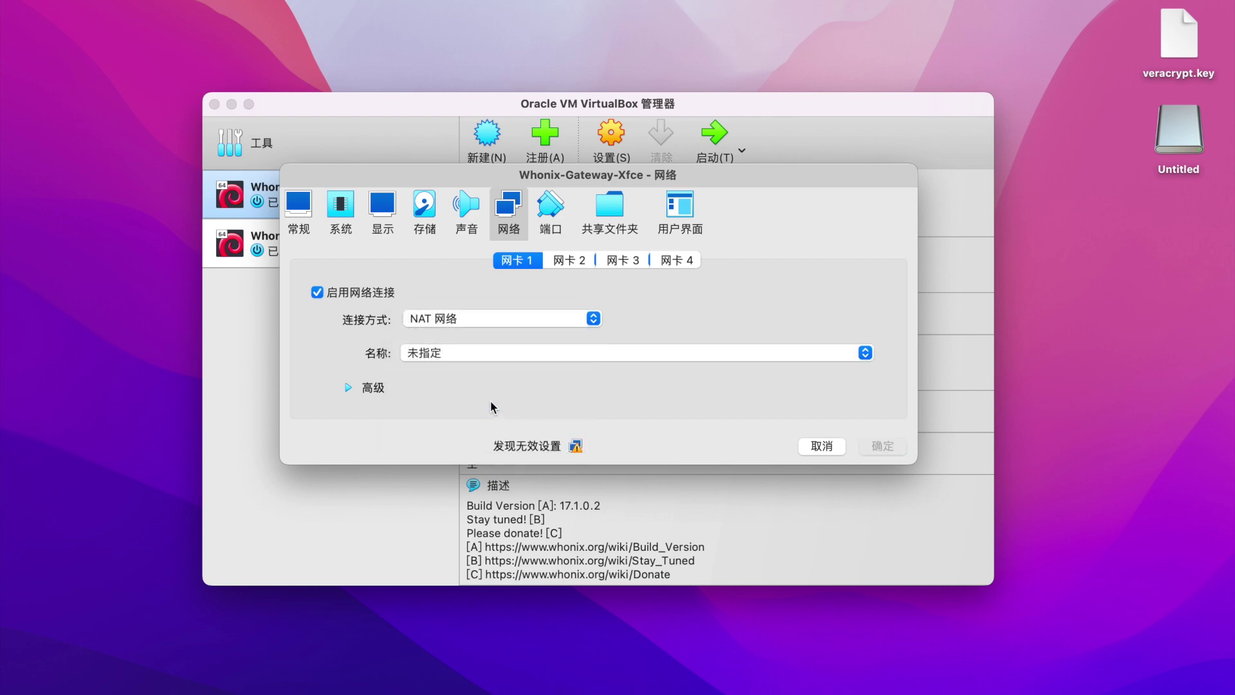
{"action": "left_click", "coordinate": [539, 353]}
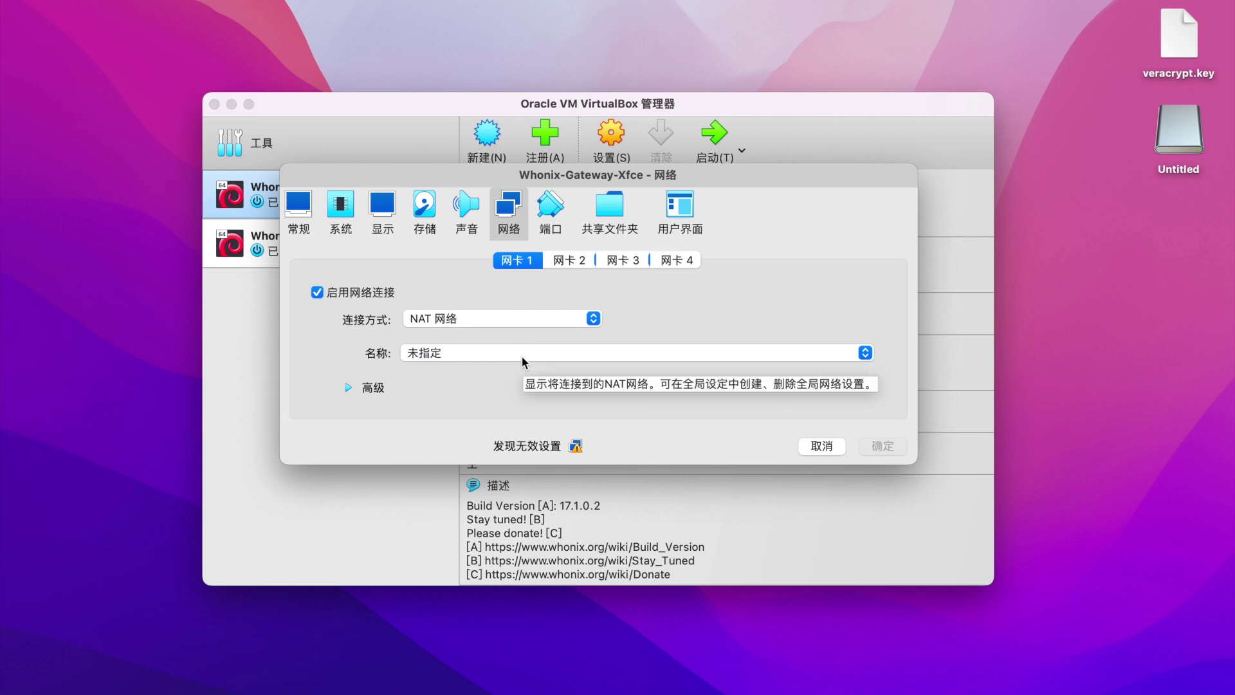
{"action": "left_click", "coordinate": [348, 387]}
Cancel the Gateway settings, create NatNetwork (10.0.2.0/24, DHCP) under Tools > Network, then reselect the Gateway.
{"action": "key", "text": "Escape"}
{"action": "left_click", "coordinate": [423, 149]}
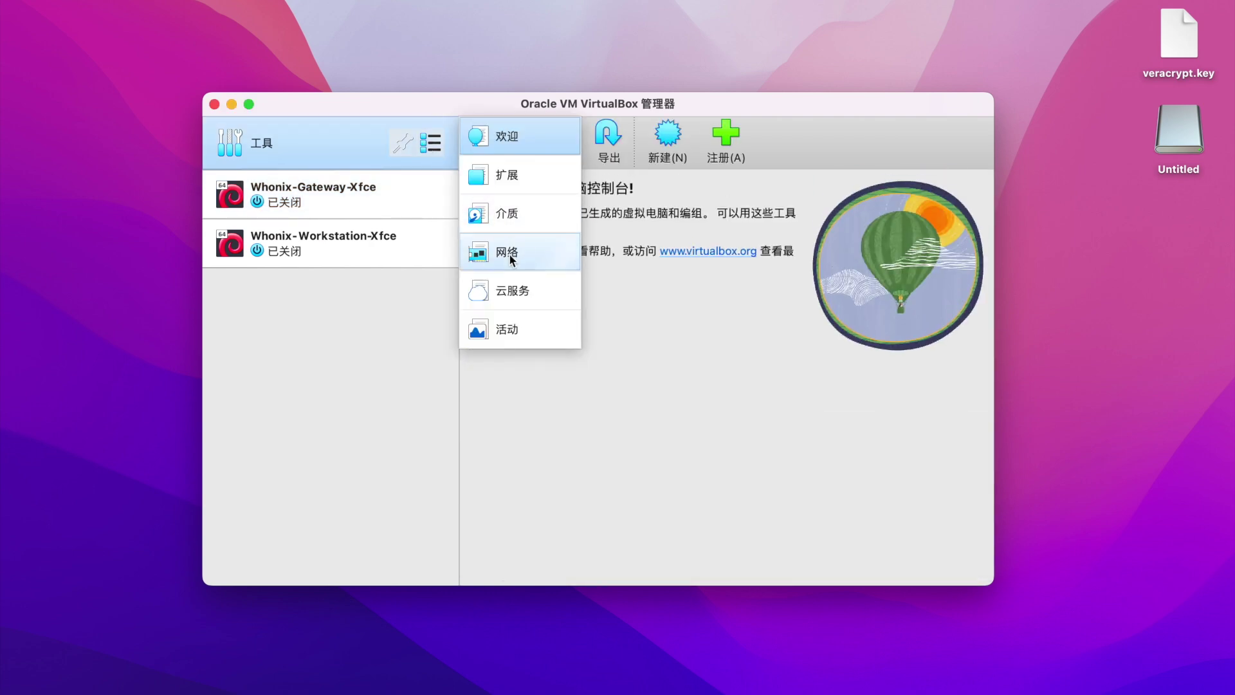
{"action": "left_click", "coordinate": [509, 248]}
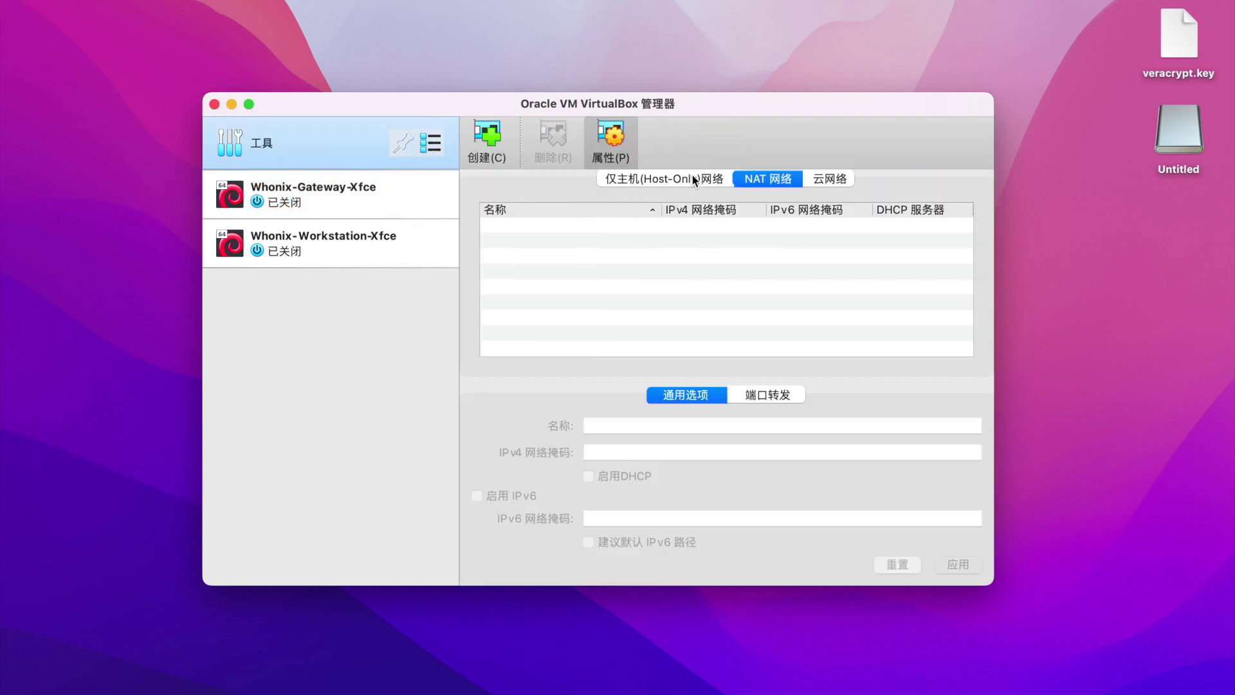
{"action": "right_click", "coordinate": [706, 236]}
{"action": "left_click", "coordinate": [725, 229]}
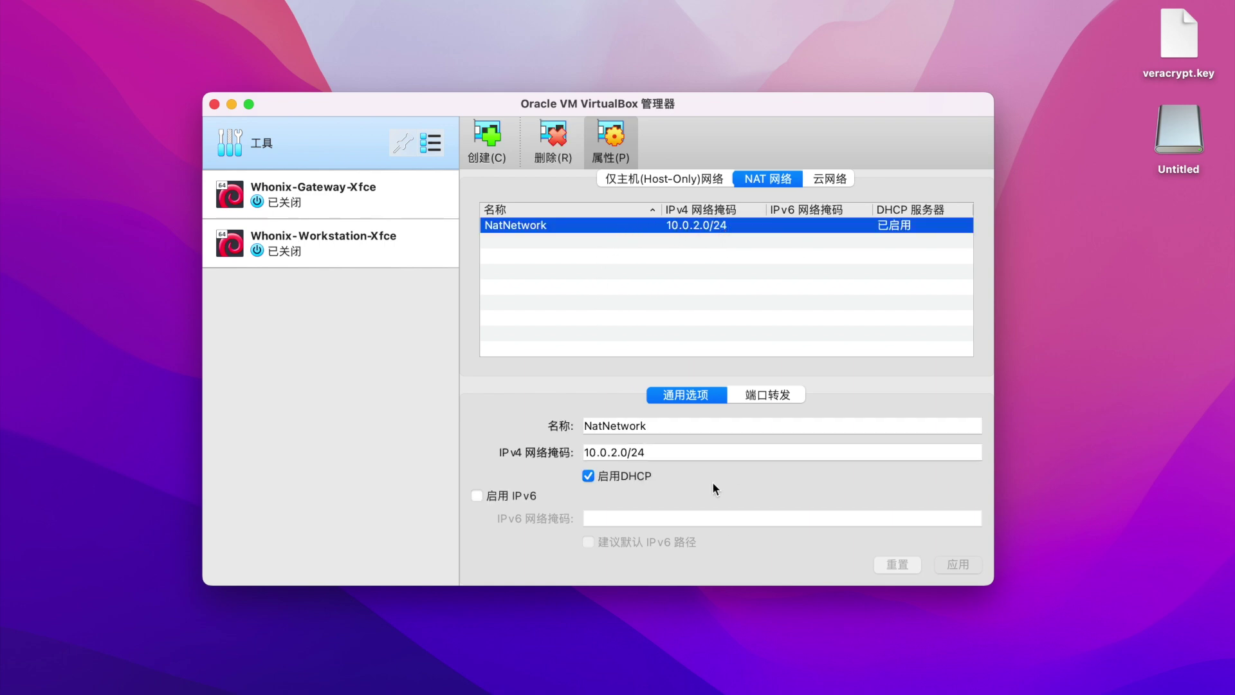
{"action": "left_click", "coordinate": [364, 195]}
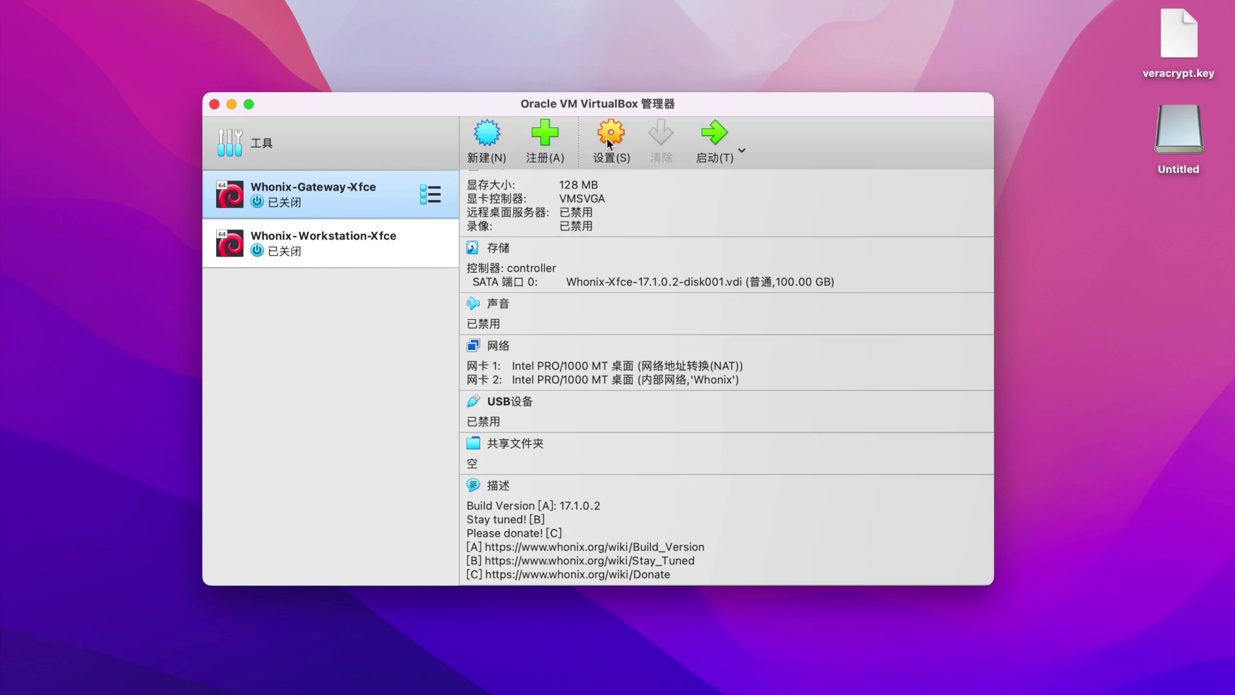
Attach the Gateway's adapter 1 to NAT Network 'NatNetwork', save, and start Whonix-Gateway-Xfce.
{"action": "left_click", "coordinate": [611, 134]}
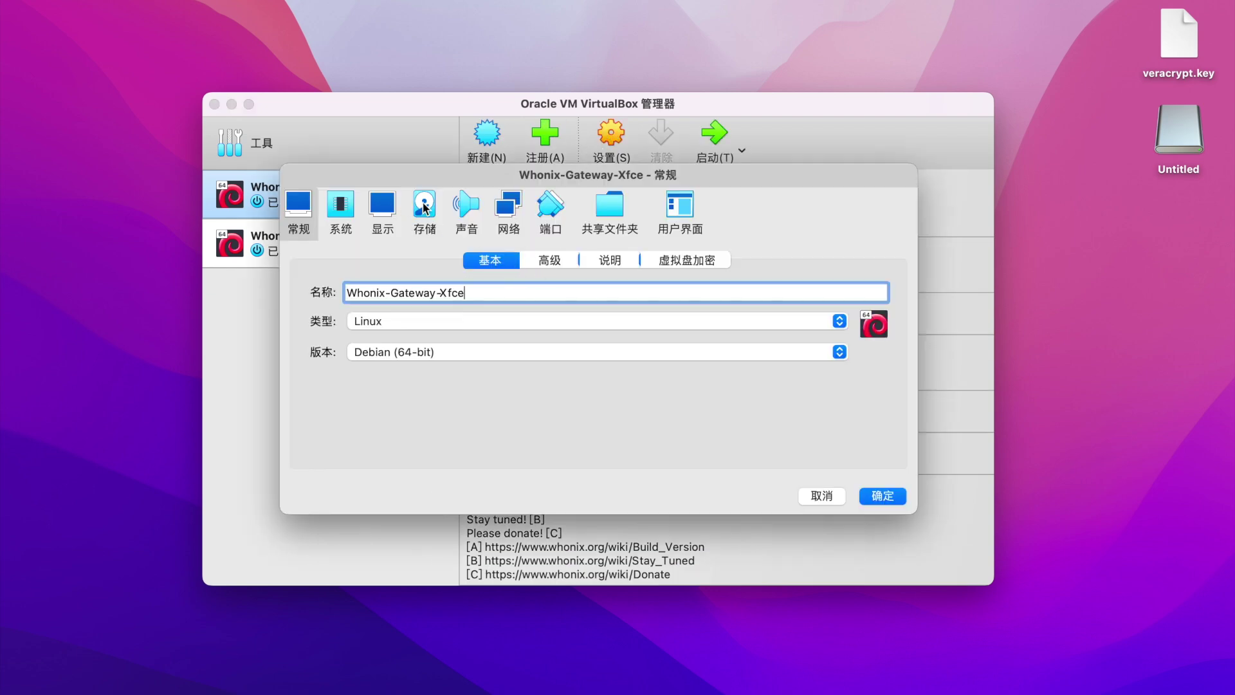
{"action": "left_click", "coordinate": [508, 207]}
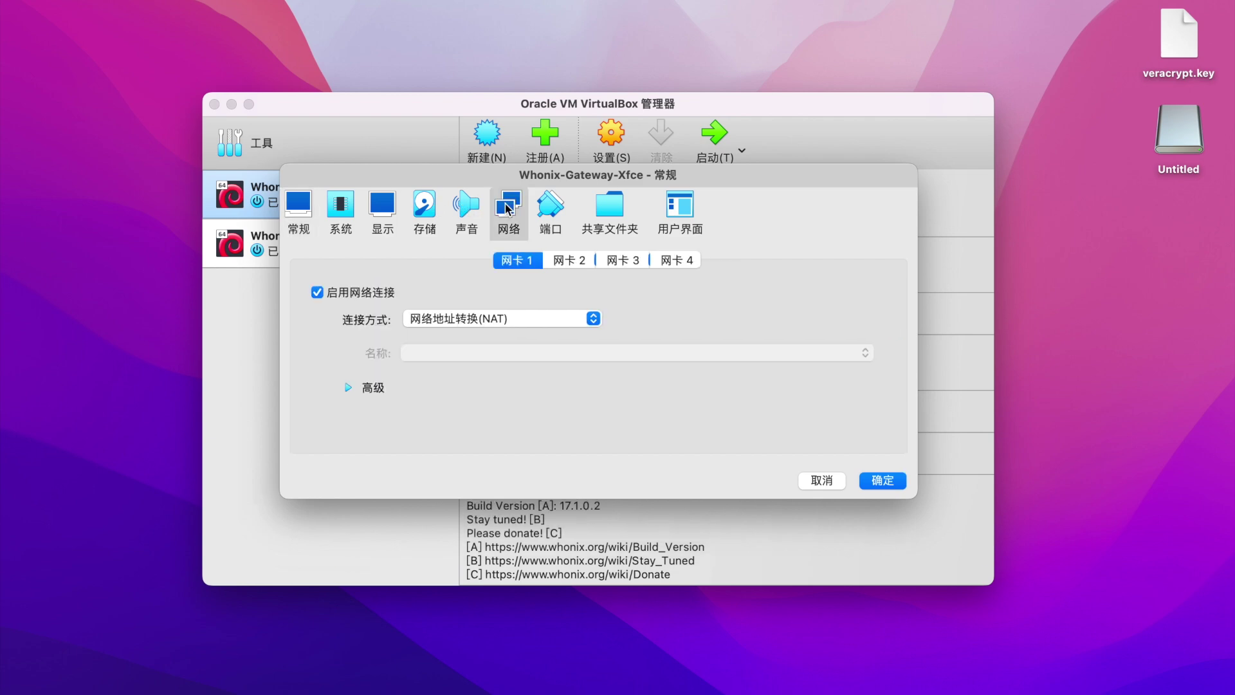
{"action": "left_click", "coordinate": [519, 323]}
{"action": "left_click", "coordinate": [505, 404]}
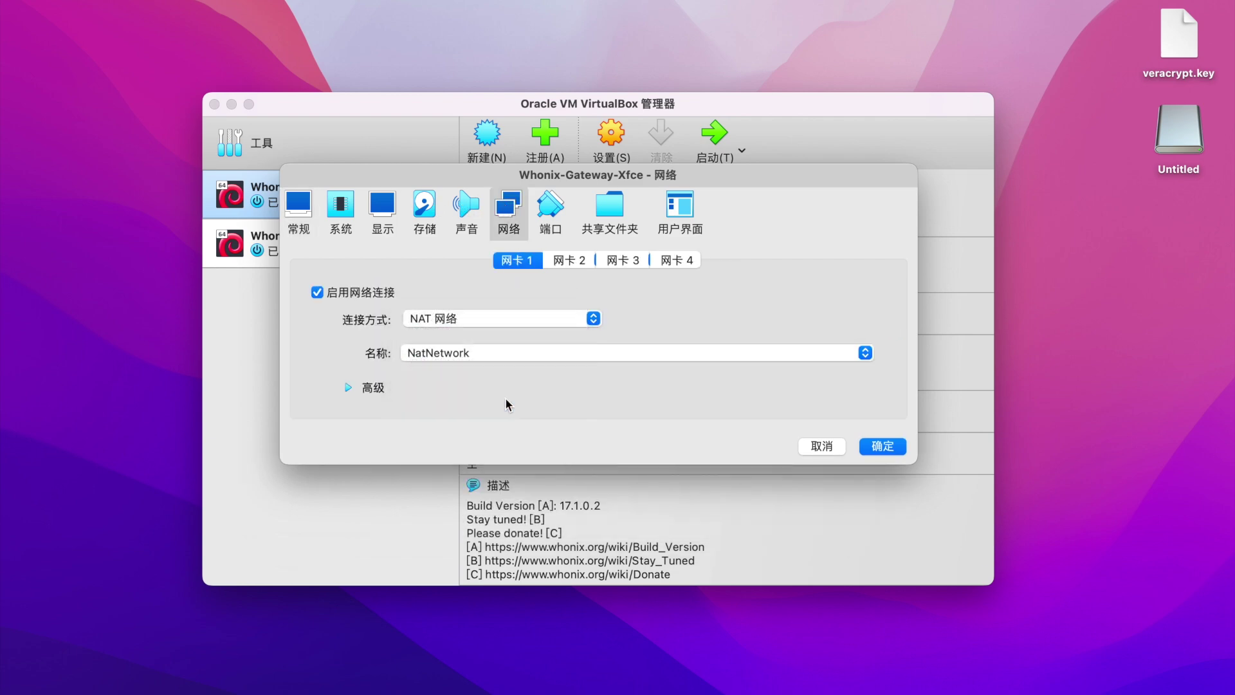
{"action": "left_click", "coordinate": [519, 351]}
{"action": "left_click", "coordinate": [518, 351]}
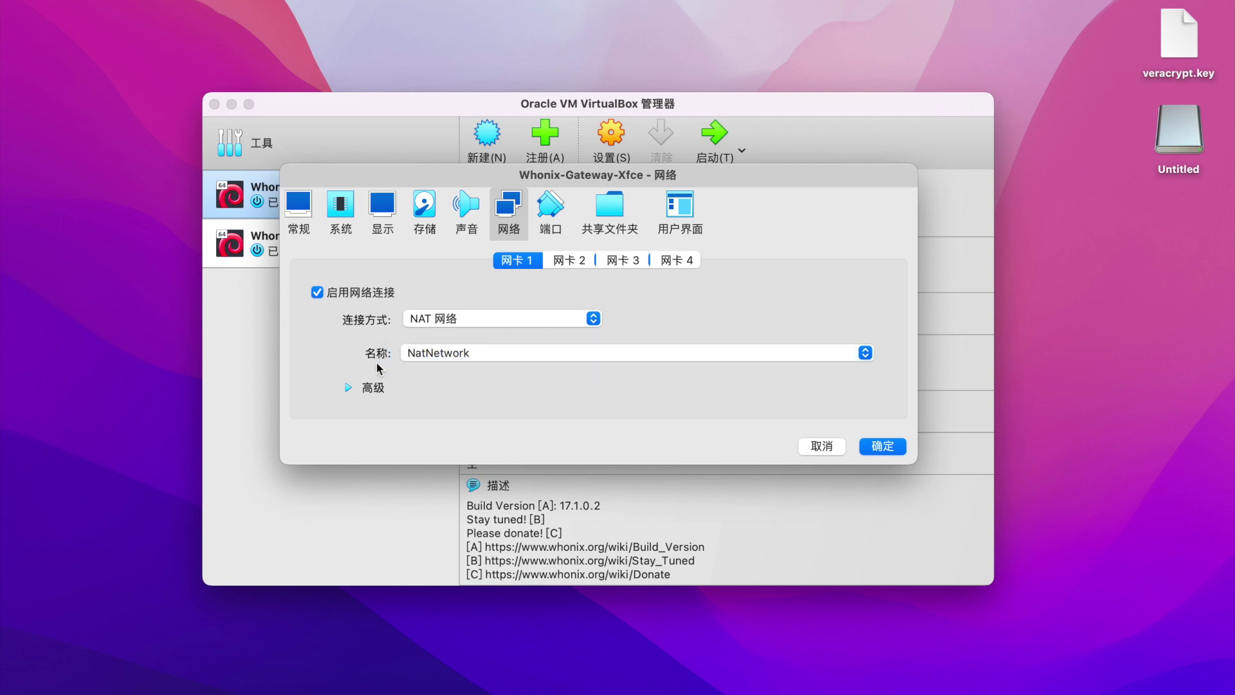
{"action": "left_click", "coordinate": [348, 388]}
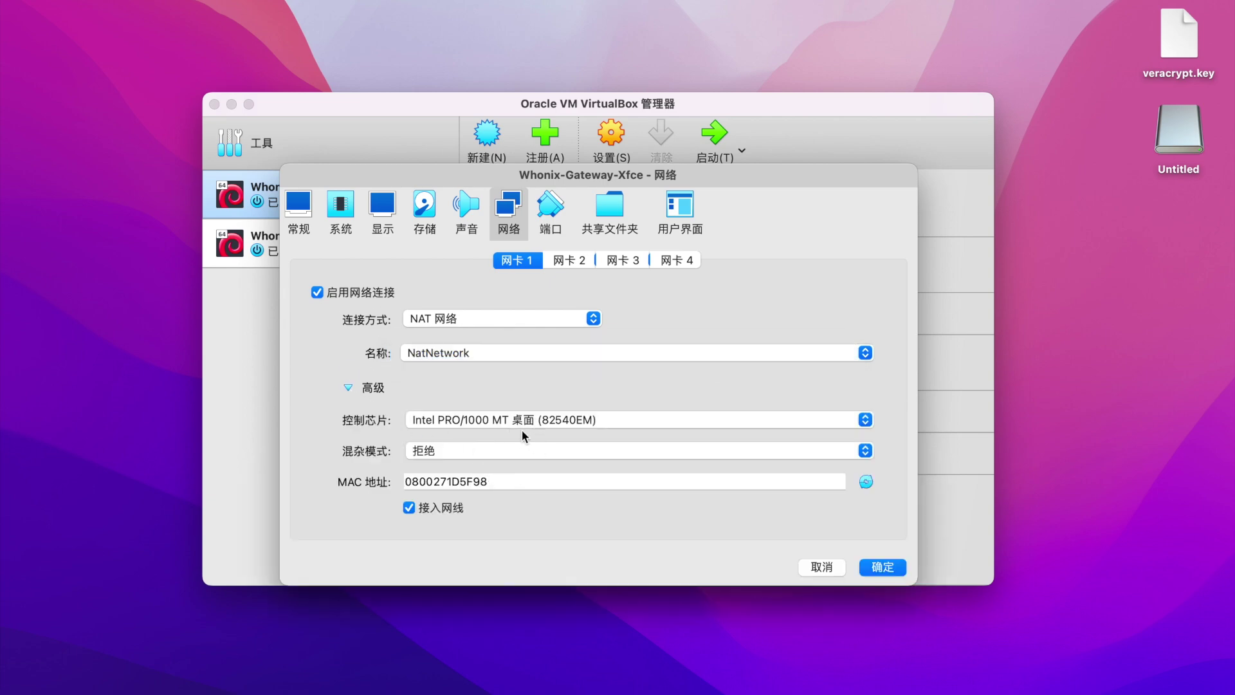
{"action": "key", "text": "Return"}
{"action": "left_click", "coordinate": [715, 135]}
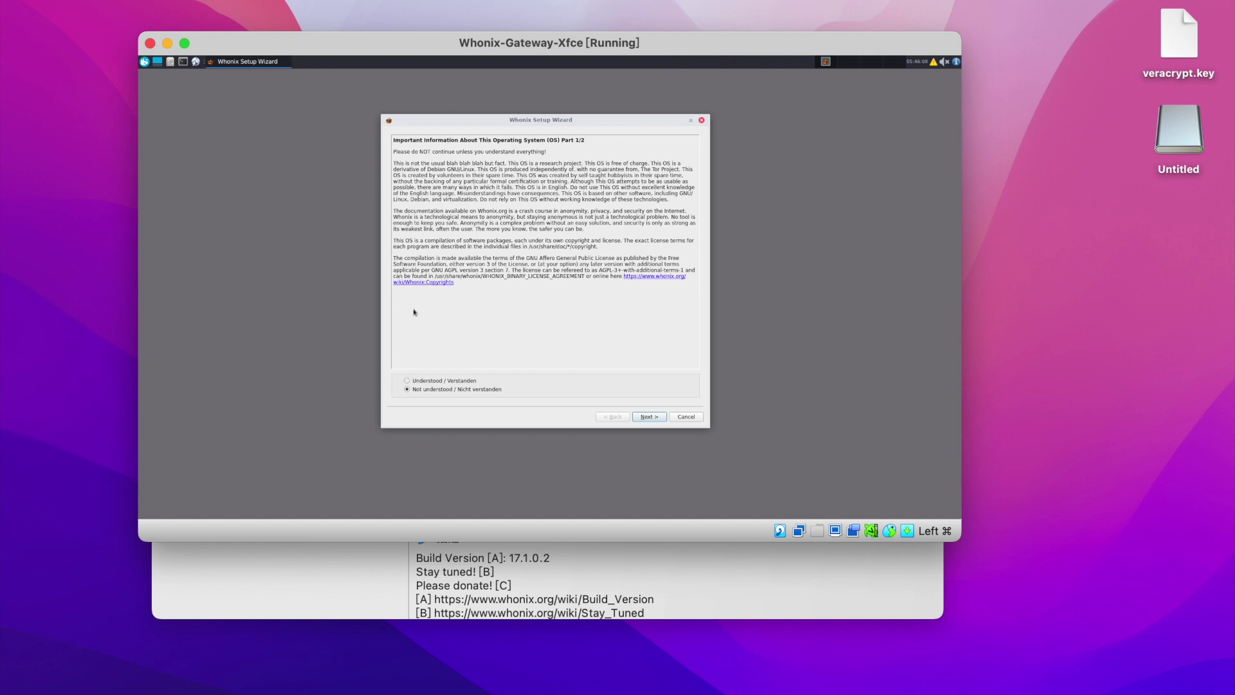
Accept the Whonix setup wizard pages and choose to configure Tor bridges or a proxy.
{"action": "left_click", "coordinate": [641, 417]}
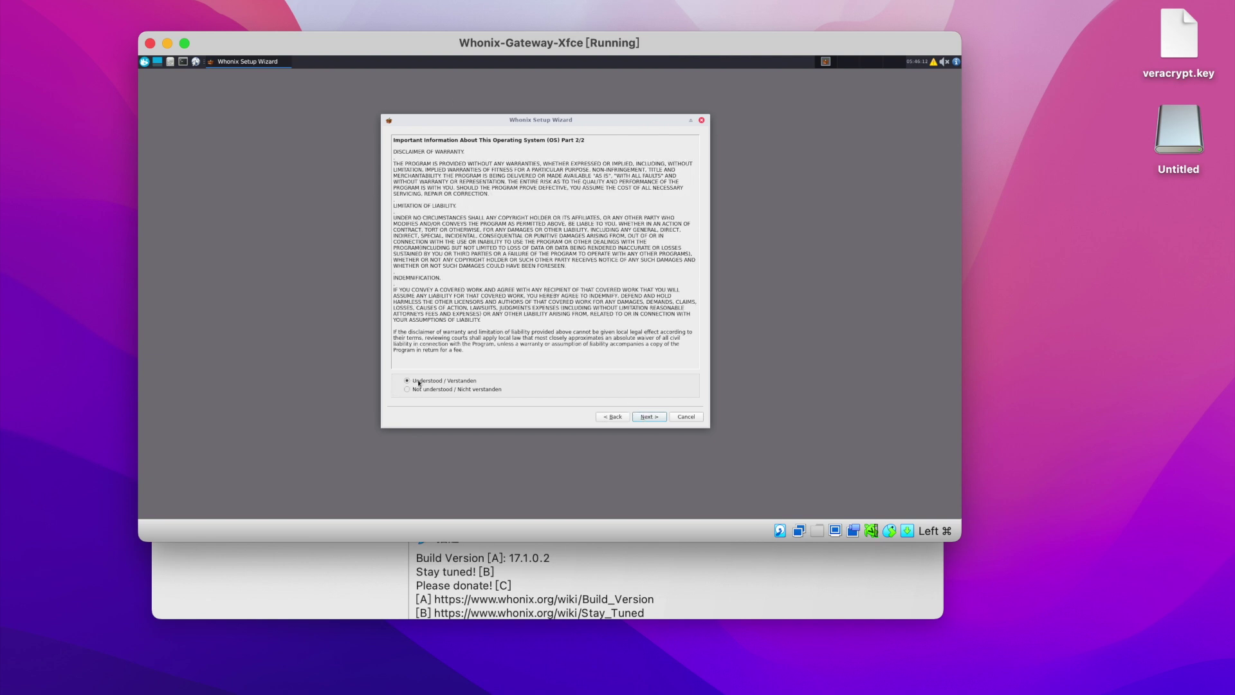
{"action": "left_click", "coordinate": [648, 417]}
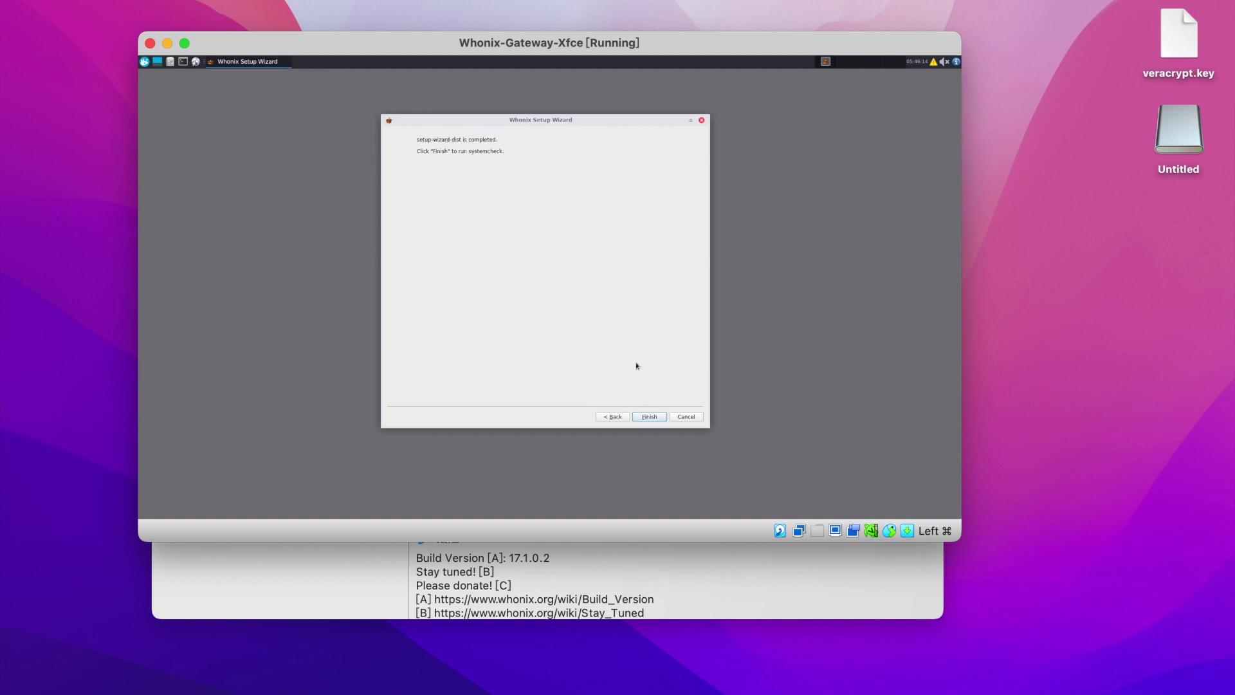
{"action": "left_click", "coordinate": [652, 418]}
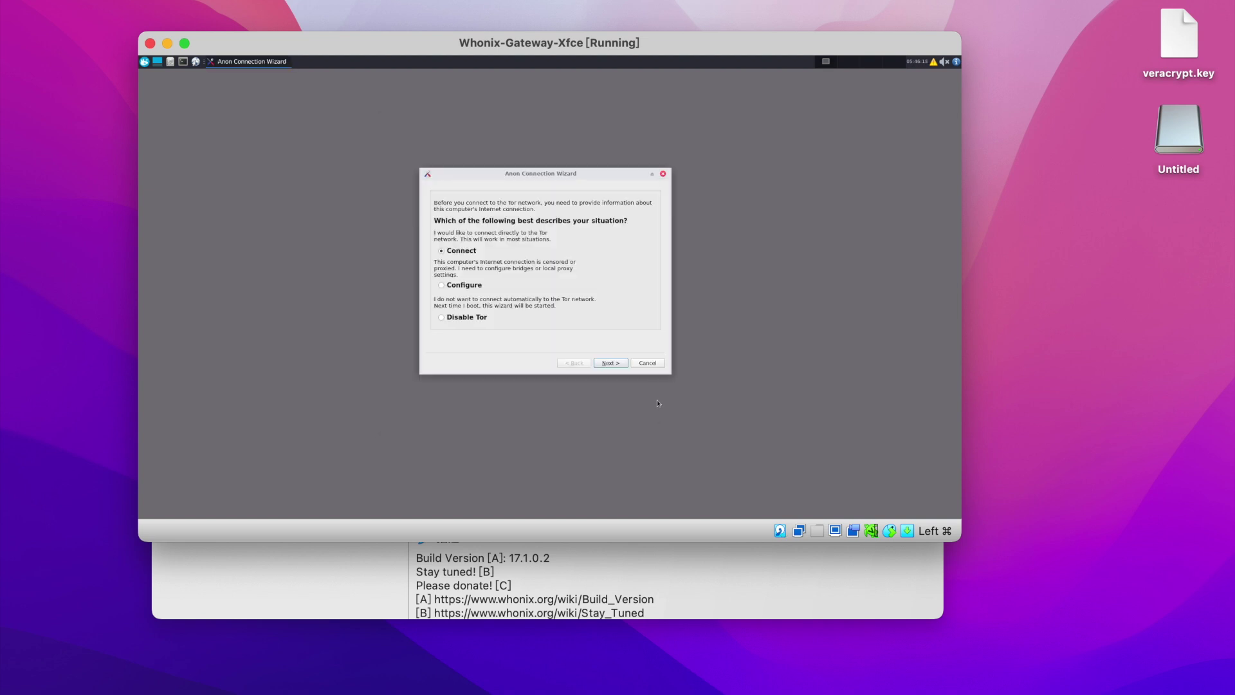
{"action": "left_click", "coordinate": [443, 289]}
{"action": "left_click", "coordinate": [616, 365]}
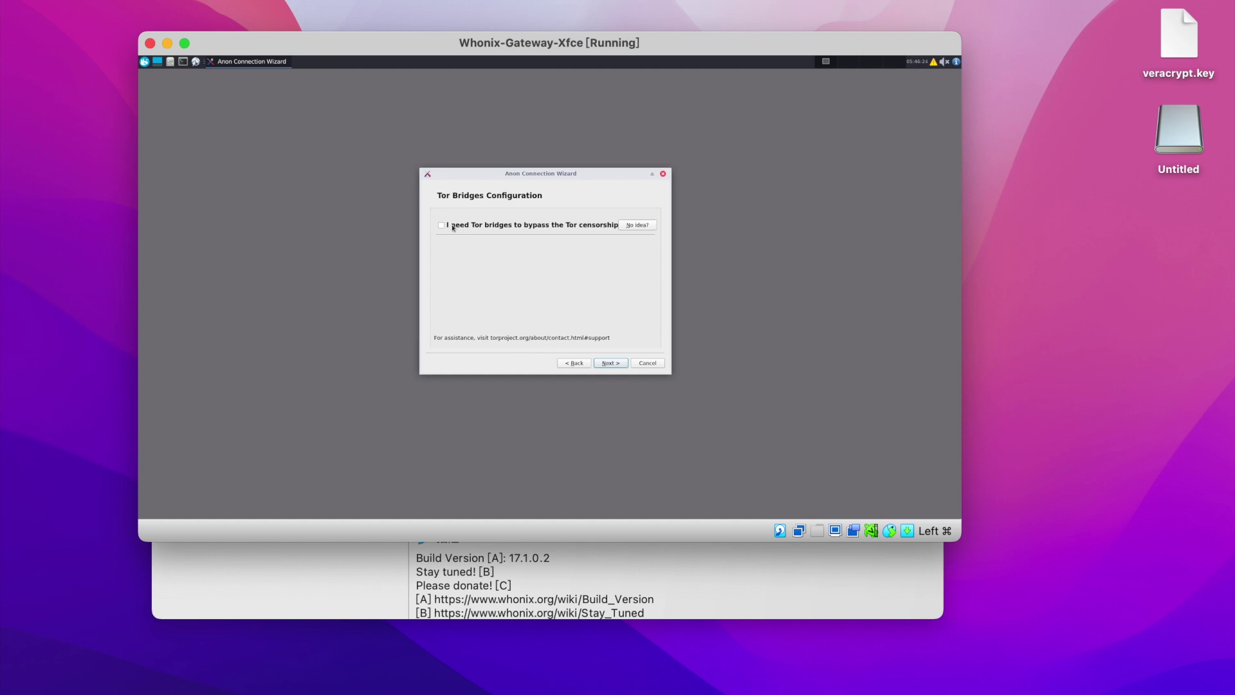
Enable Tor bridges using the obfs4 transport.
{"action": "left_click", "coordinate": [447, 229]}
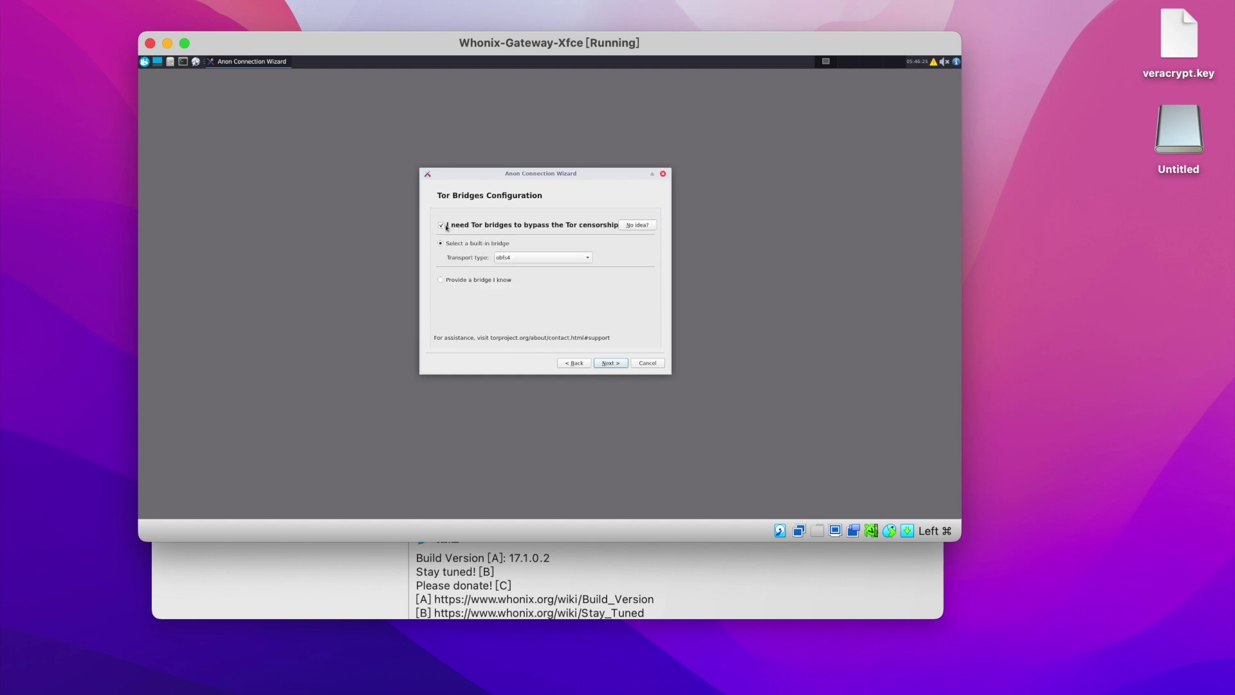
{"action": "left_click", "coordinate": [528, 258]}
{"action": "left_click", "coordinate": [535, 257]}
{"action": "left_click", "coordinate": [608, 364]}
Route Tor through a SOCKS5 proxy at 192.168.1.103:1081, connect, and close the wizard.
{"action": "left_click", "coordinate": [494, 229]}
{"action": "left_click", "coordinate": [498, 259]}
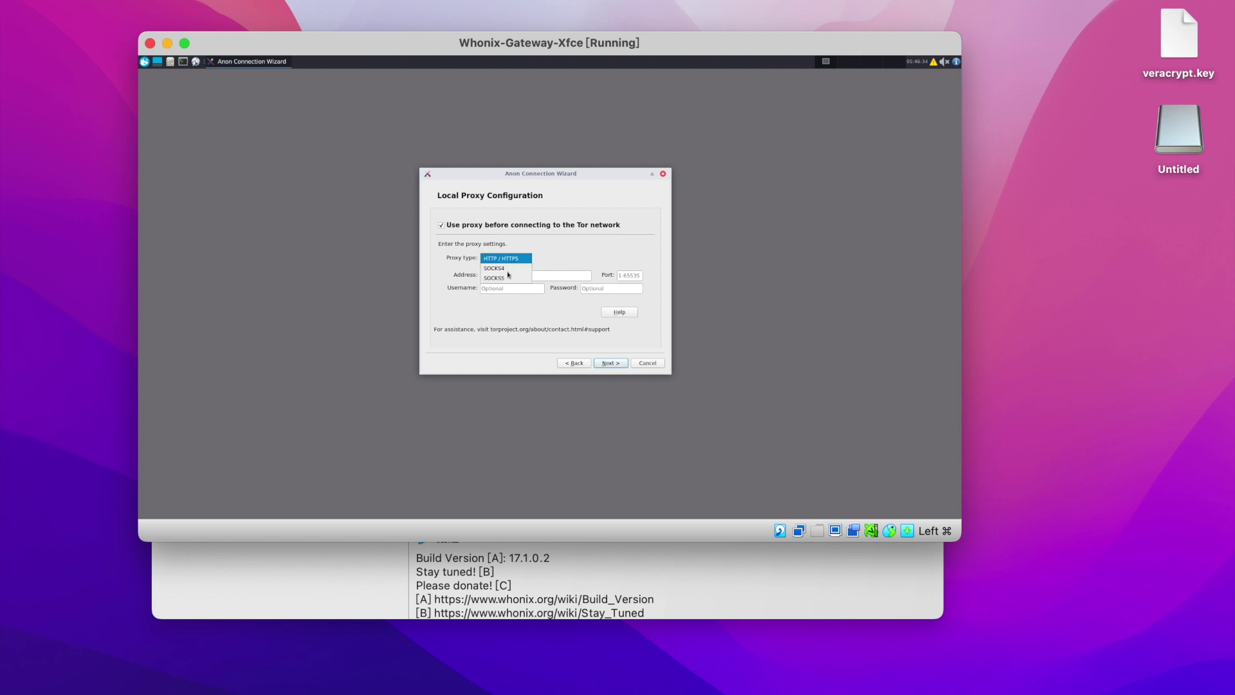
{"action": "left_click", "coordinate": [510, 276]}
{"action": "left_click", "coordinate": [513, 277]}
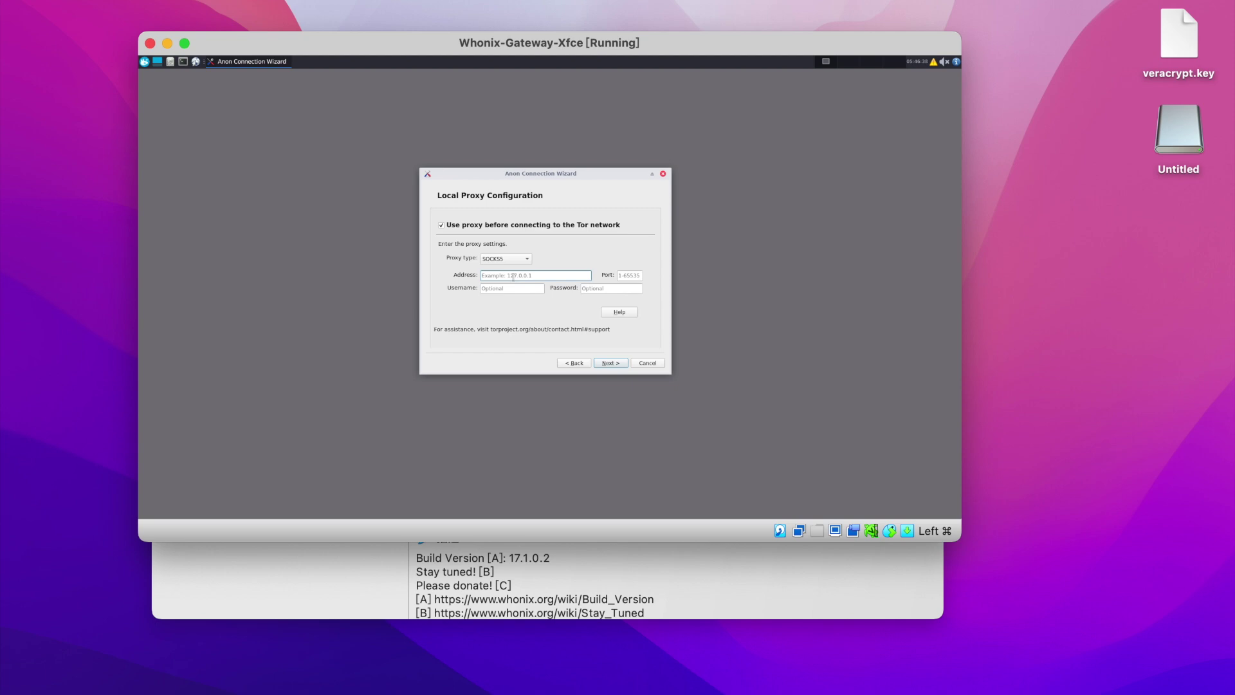
{"action": "type", "text": "192"}
{"action": "key", "text": "Tab"}
{"action": "type", "text": "10"}
{"action": "left_click", "coordinate": [613, 364]}
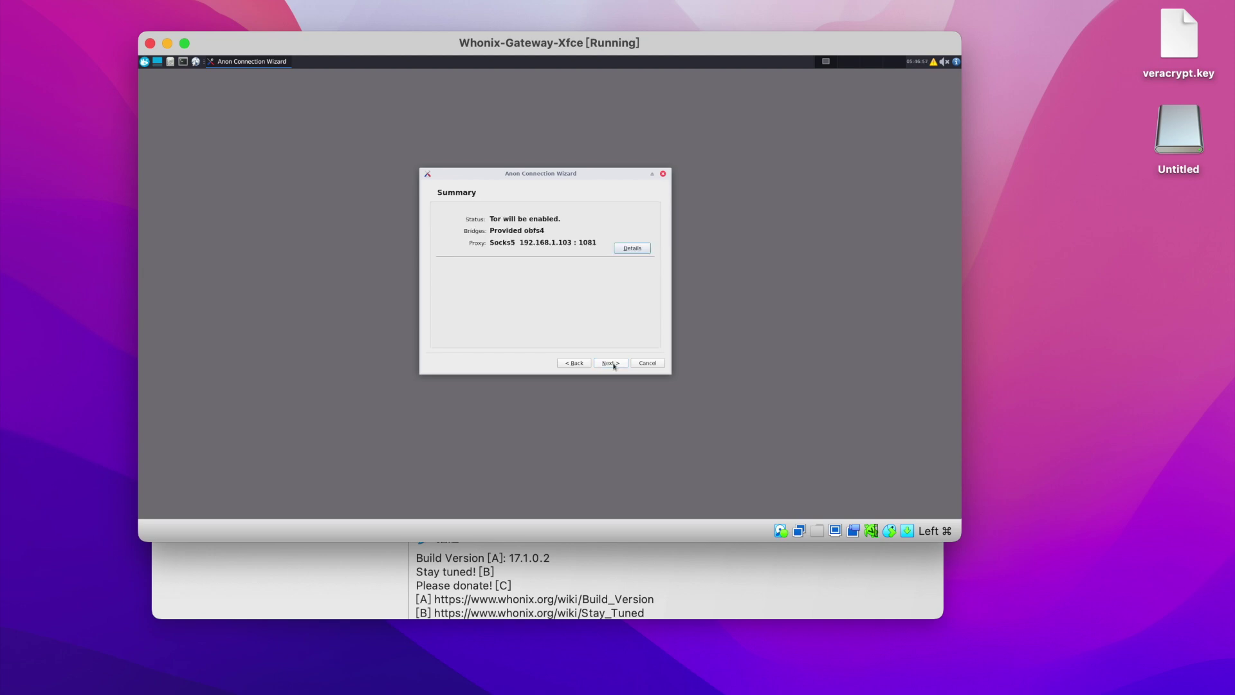
{"action": "left_click", "coordinate": [613, 364]}
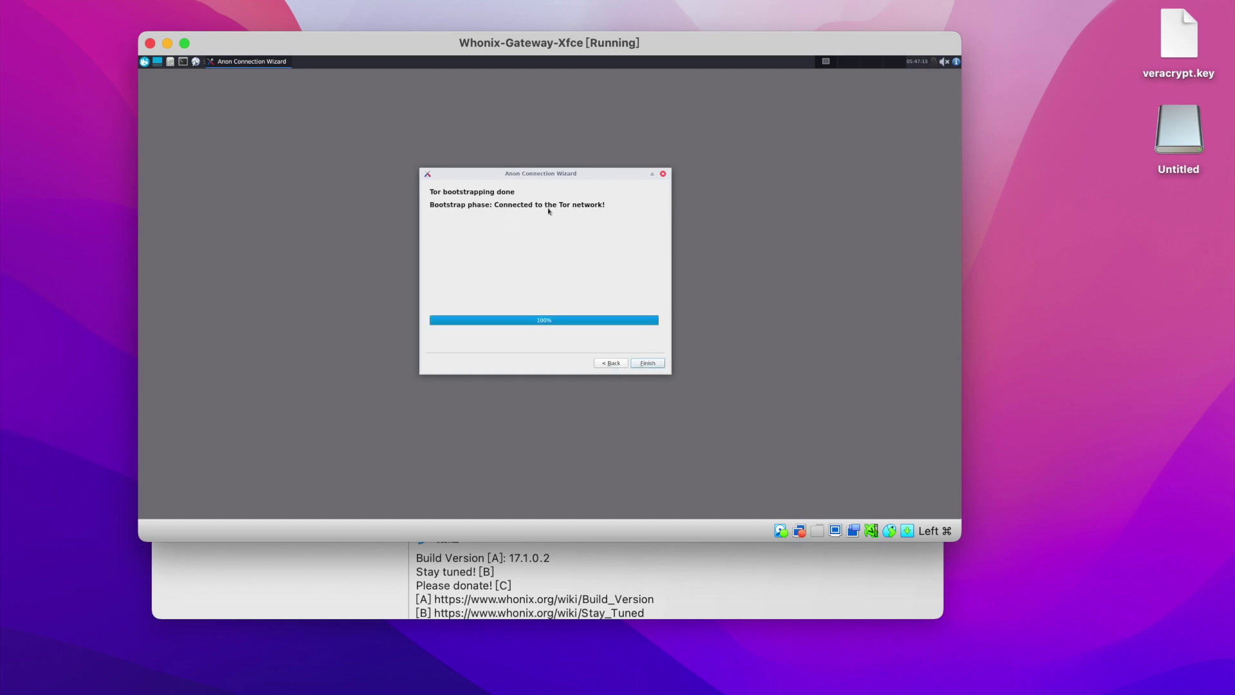
{"action": "left_click", "coordinate": [648, 364]}
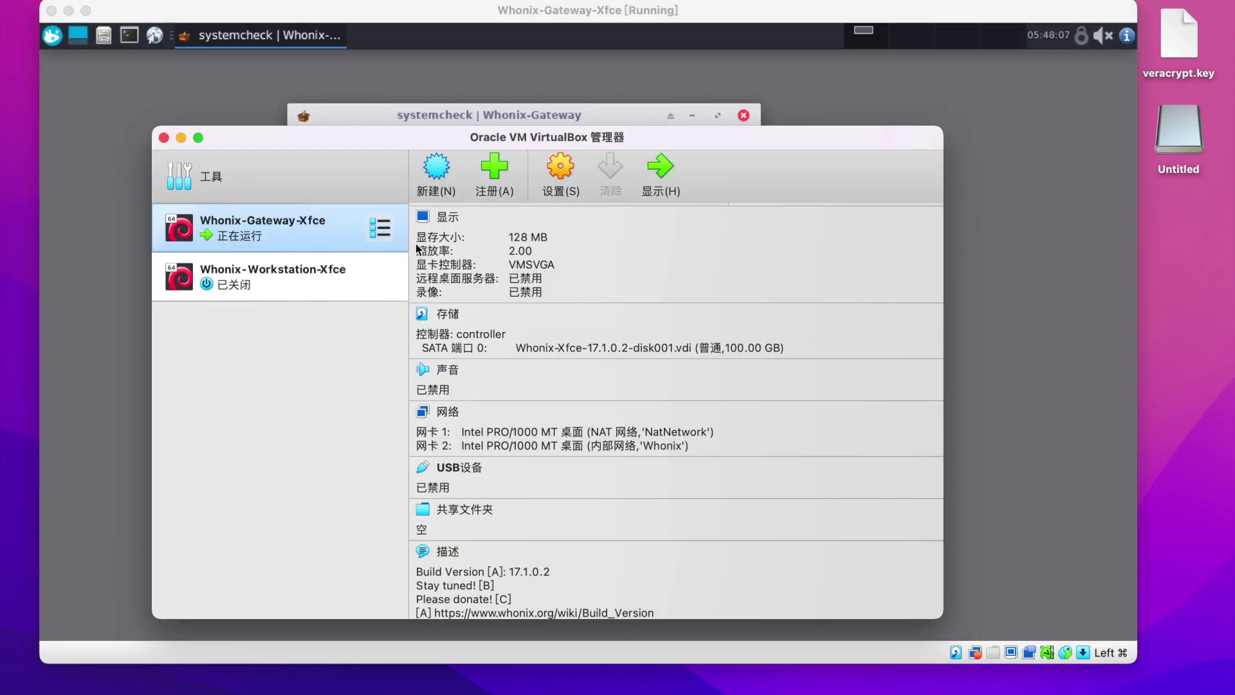
Select Whonix-Workstation-Xfce in VirtualBox Manager and start it.
{"action": "left_click", "coordinate": [310, 282]}
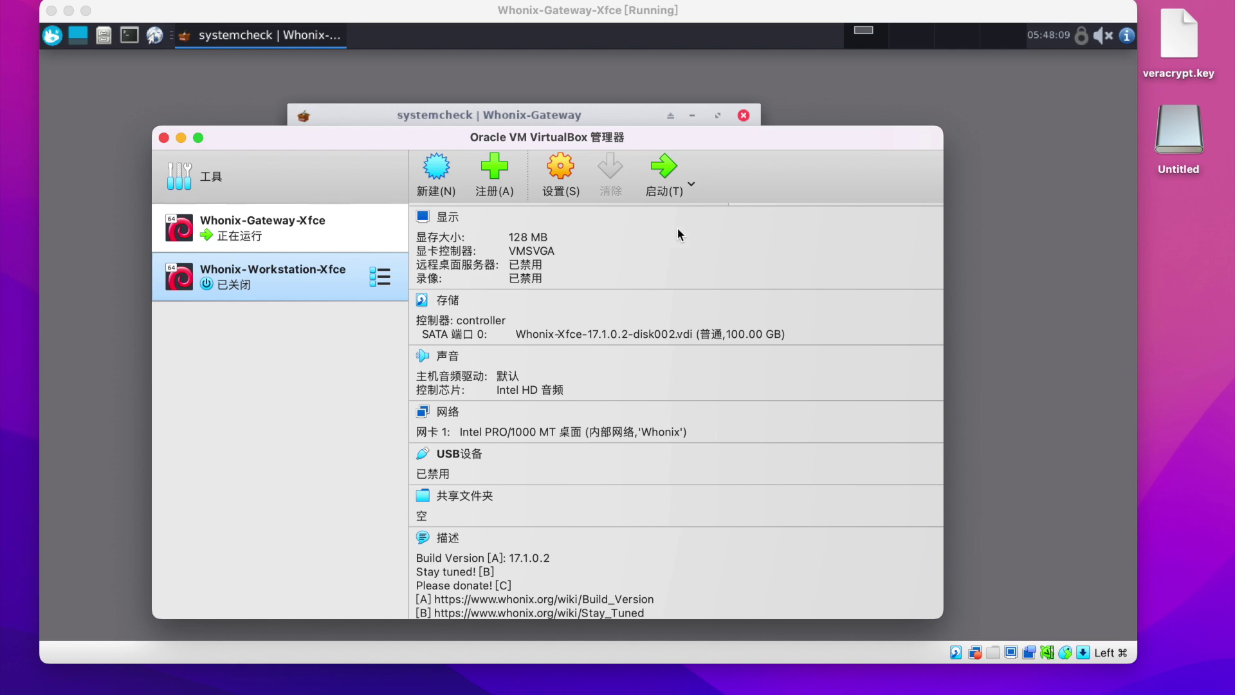
{"action": "left_click", "coordinate": [664, 169]}
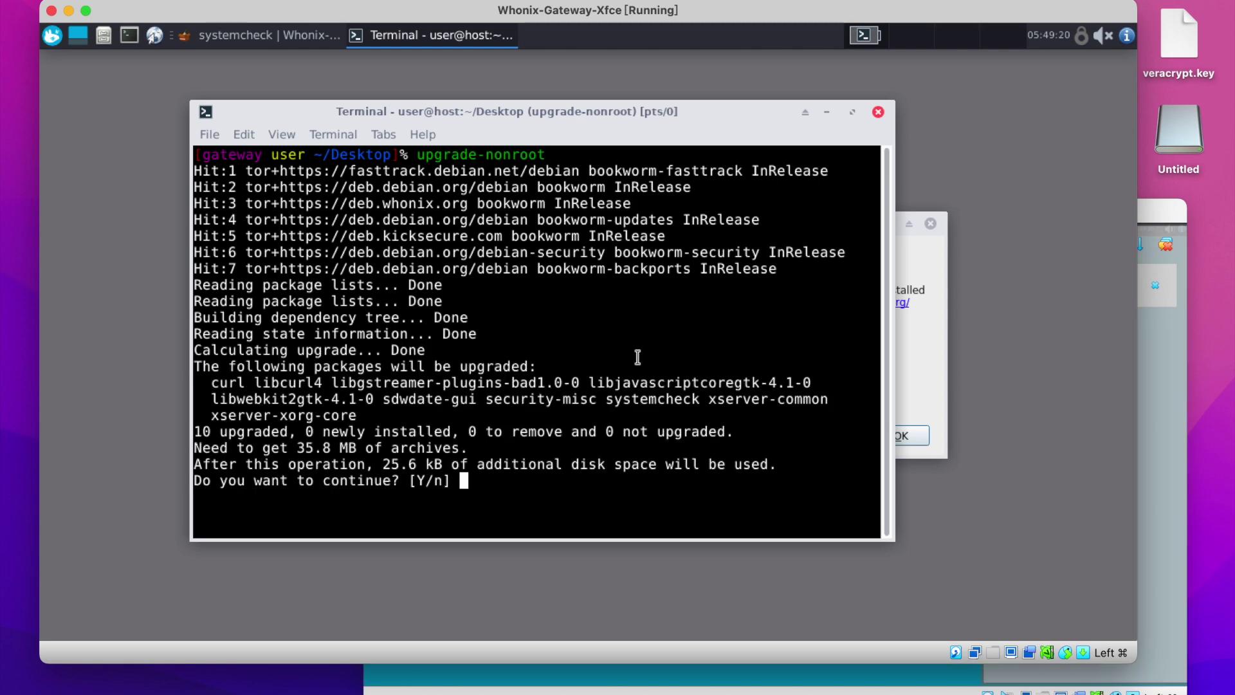
Answer y to the upgrade prompt, confirm sdwdate reports Success, and launch Tor Browser.
{"action": "type", "text": "y"}
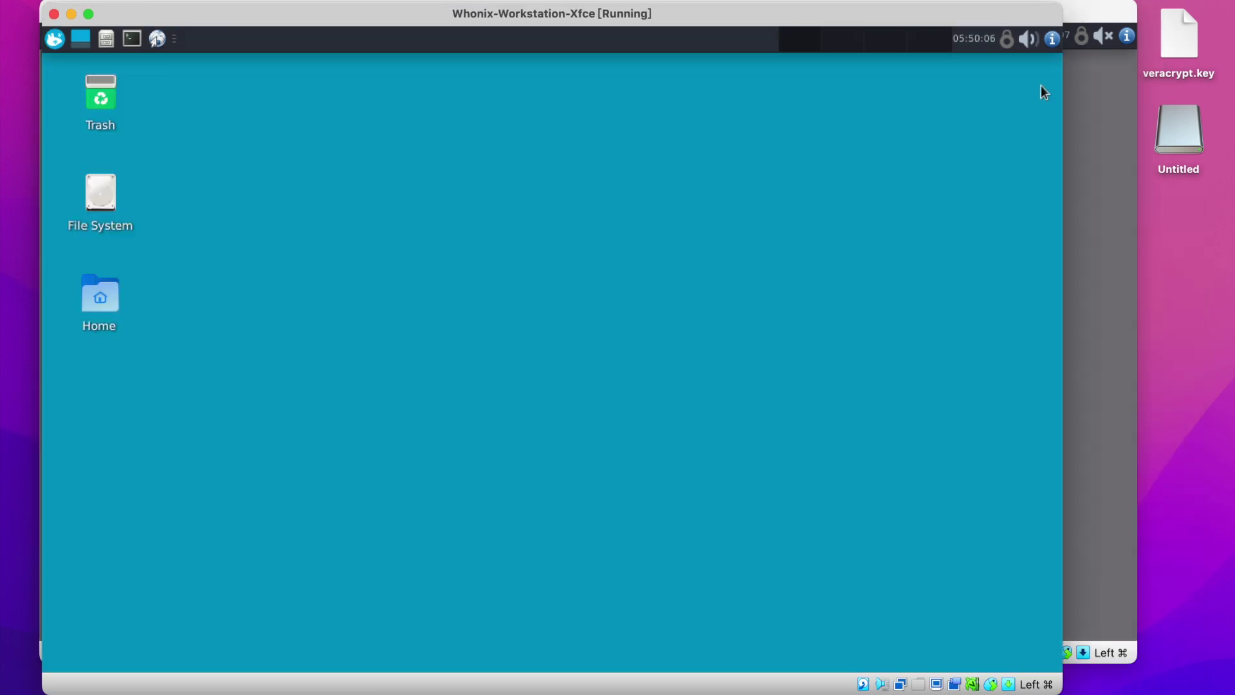
{"action": "left_click", "coordinate": [1007, 40]}
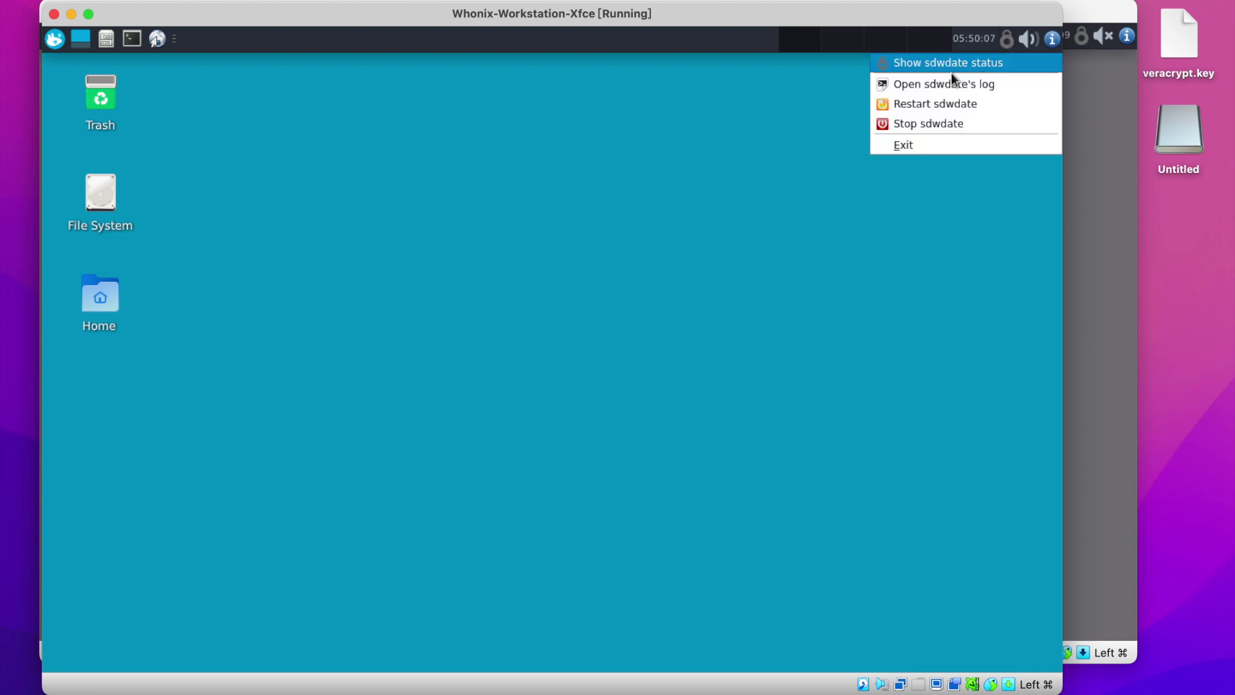
{"action": "left_click", "coordinate": [971, 63]}
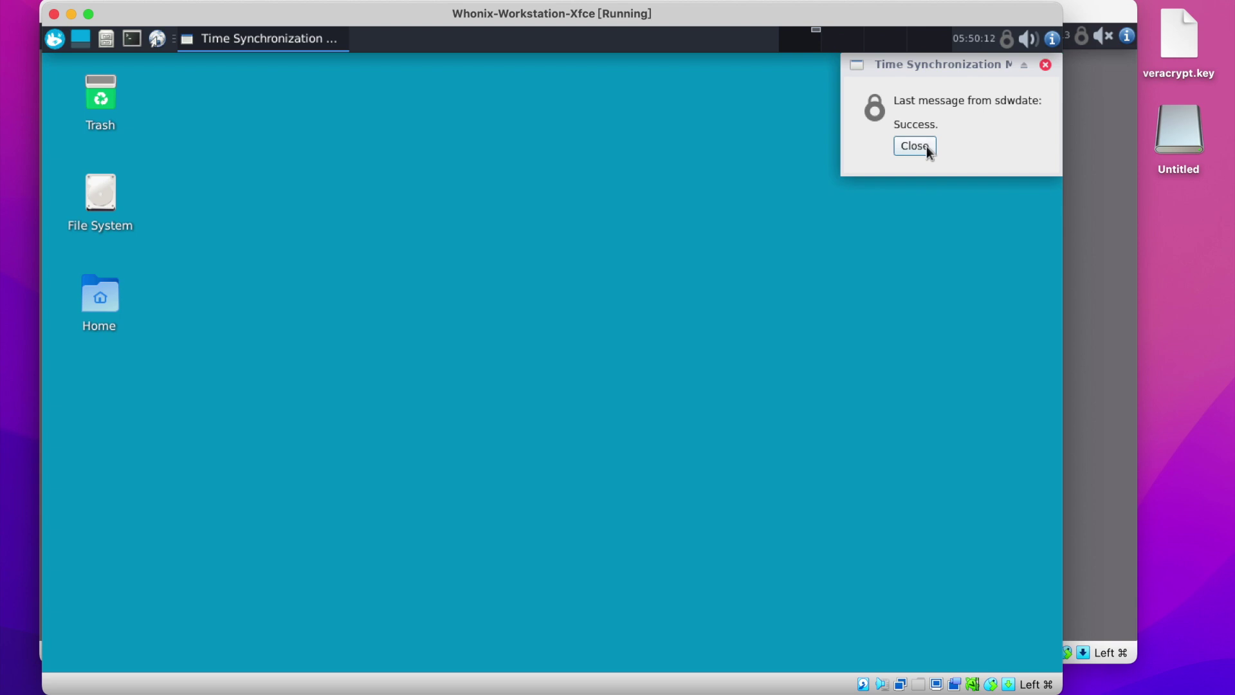
{"action": "left_click", "coordinate": [914, 145]}
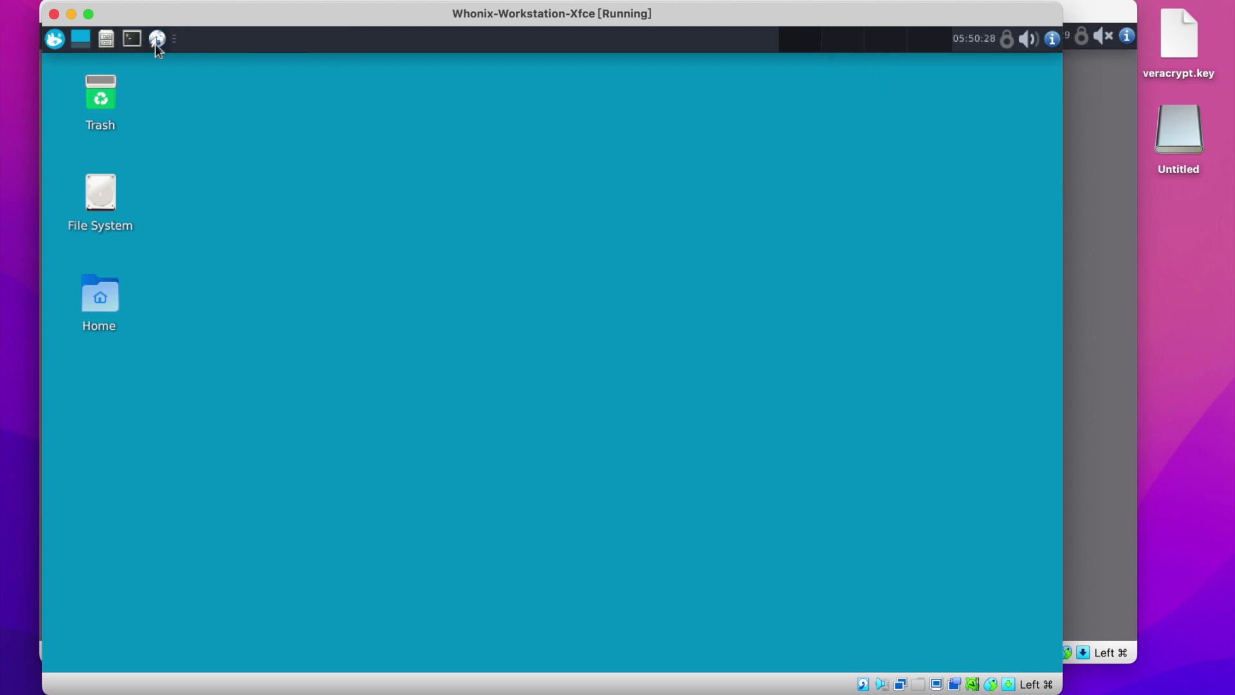
{"action": "left_click", "coordinate": [156, 40]}
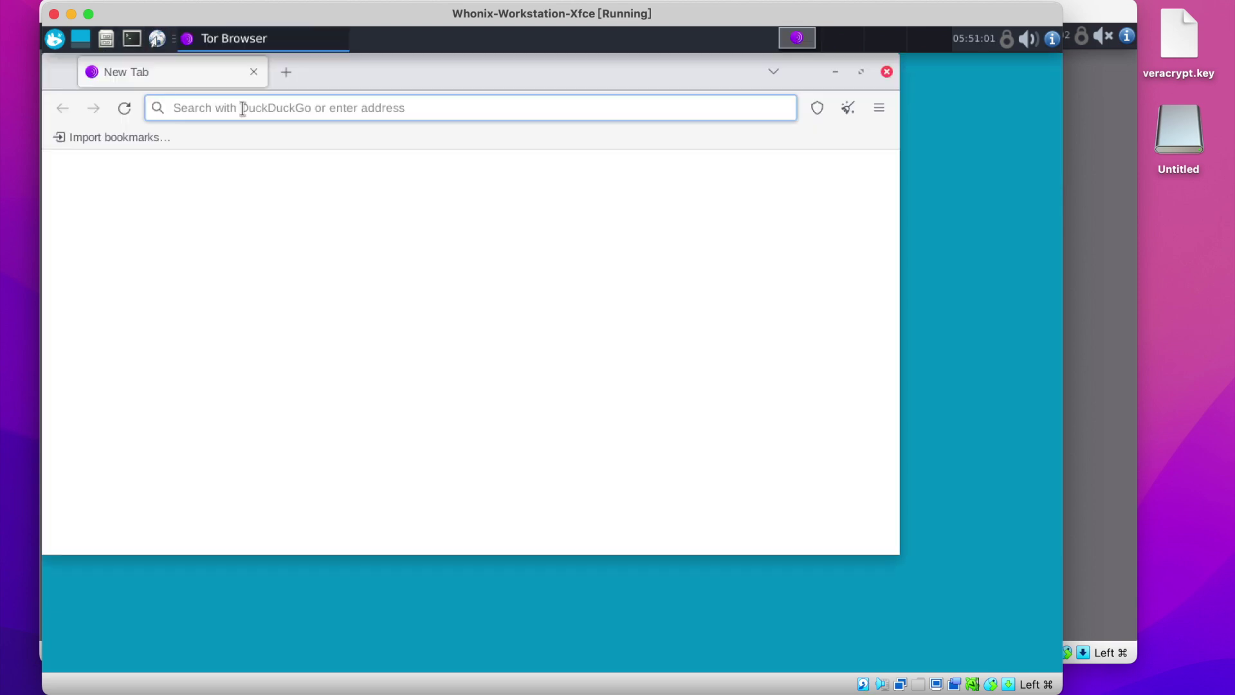
Load ifconfig.io in Tor Browser to verify the Tor exit, then open a terminal in the Desktop folder.
{"action": "type", "text": "ifconfig.io"}
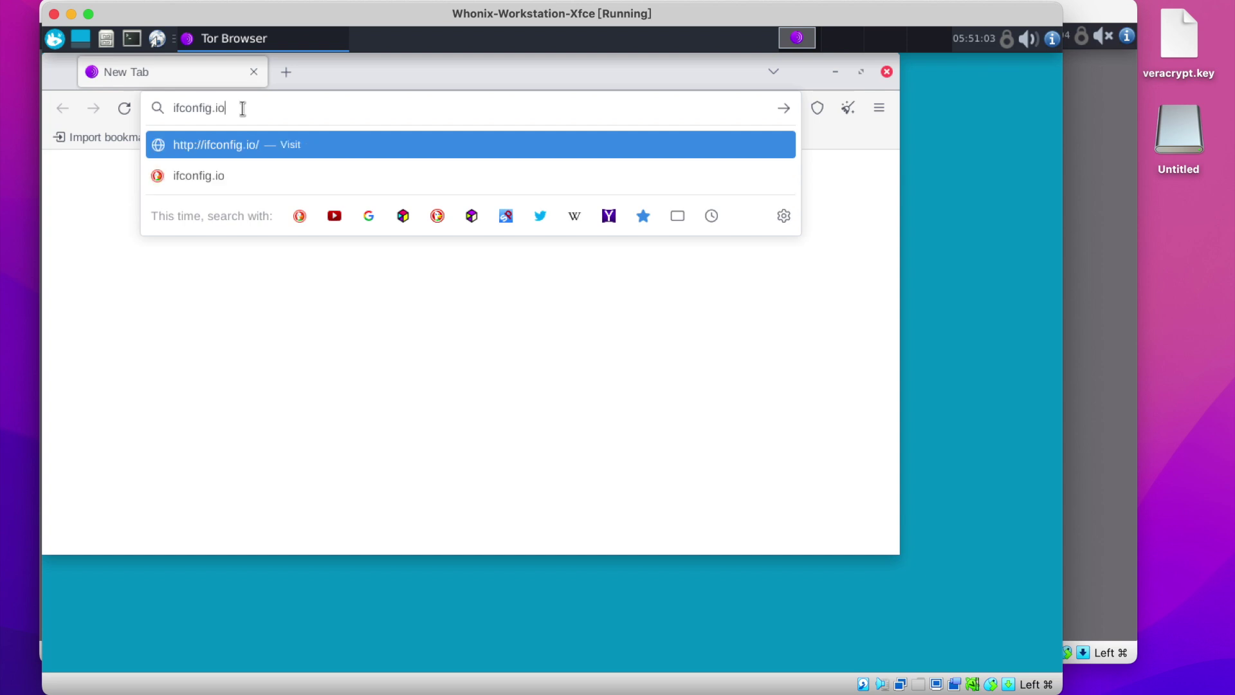
{"action": "key", "text": "Return"}
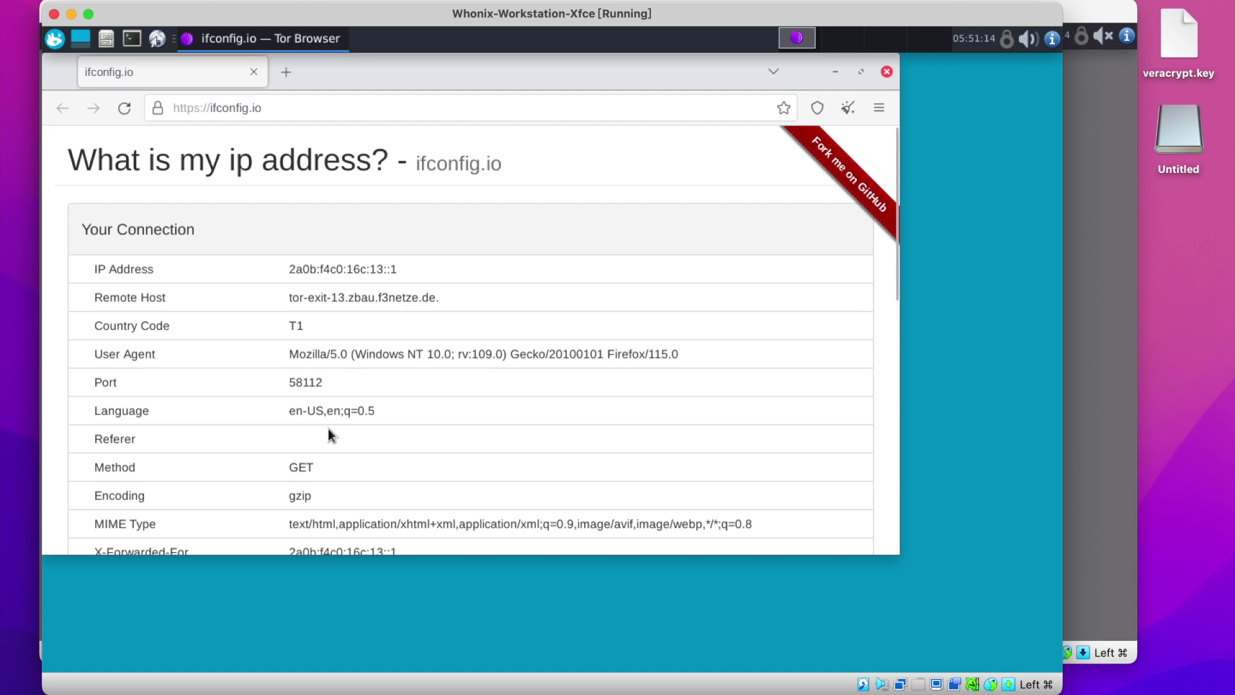
{"action": "scroll", "coordinate": [328, 435], "scroll_direction": "down", "scroll_amount": 3}
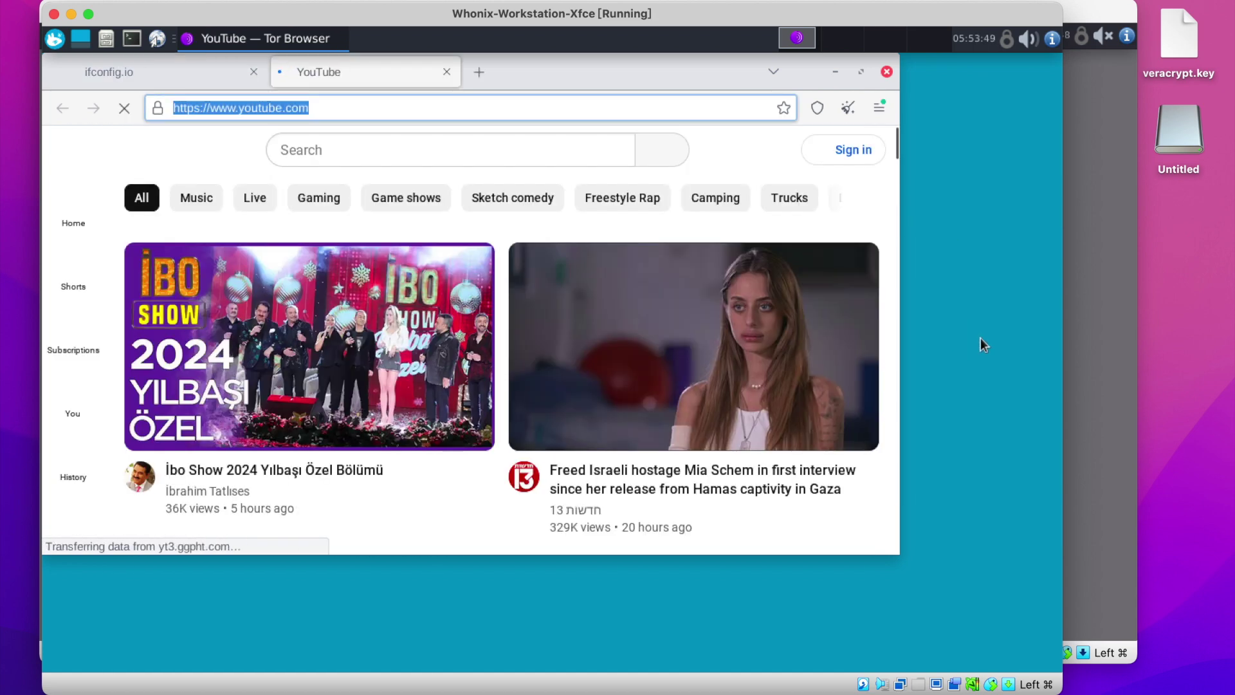
{"action": "right_click", "coordinate": [983, 337]}
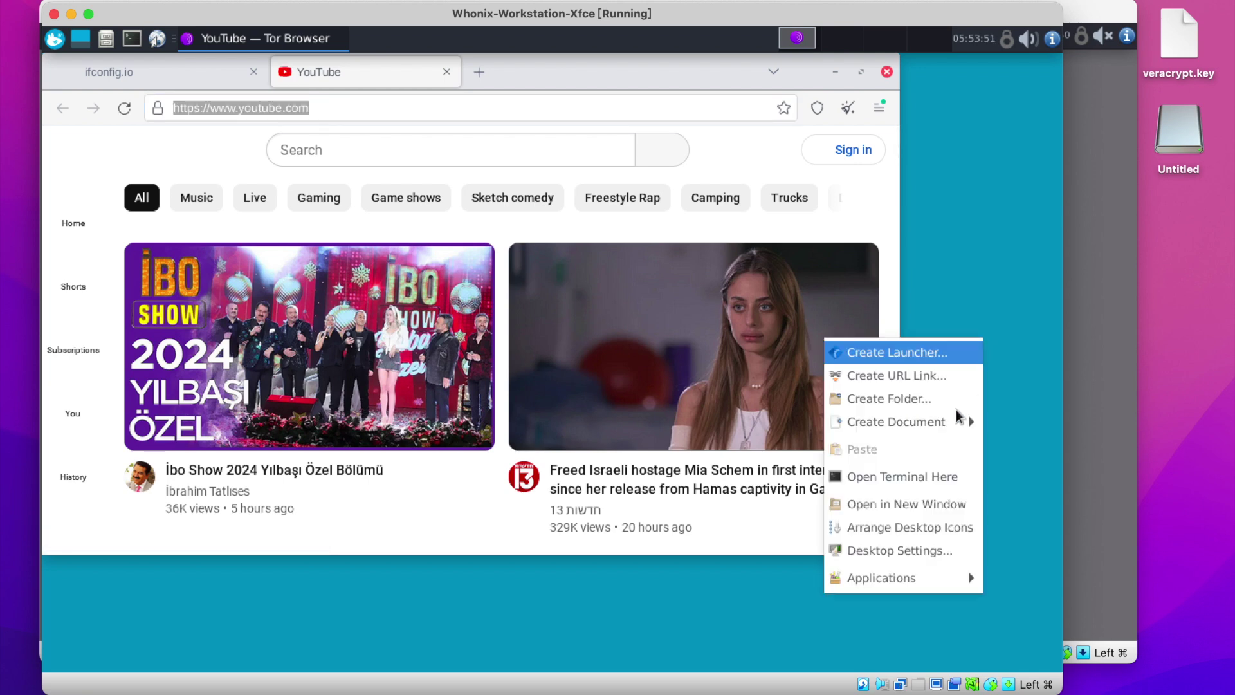
{"action": "left_click", "coordinate": [888, 478]}
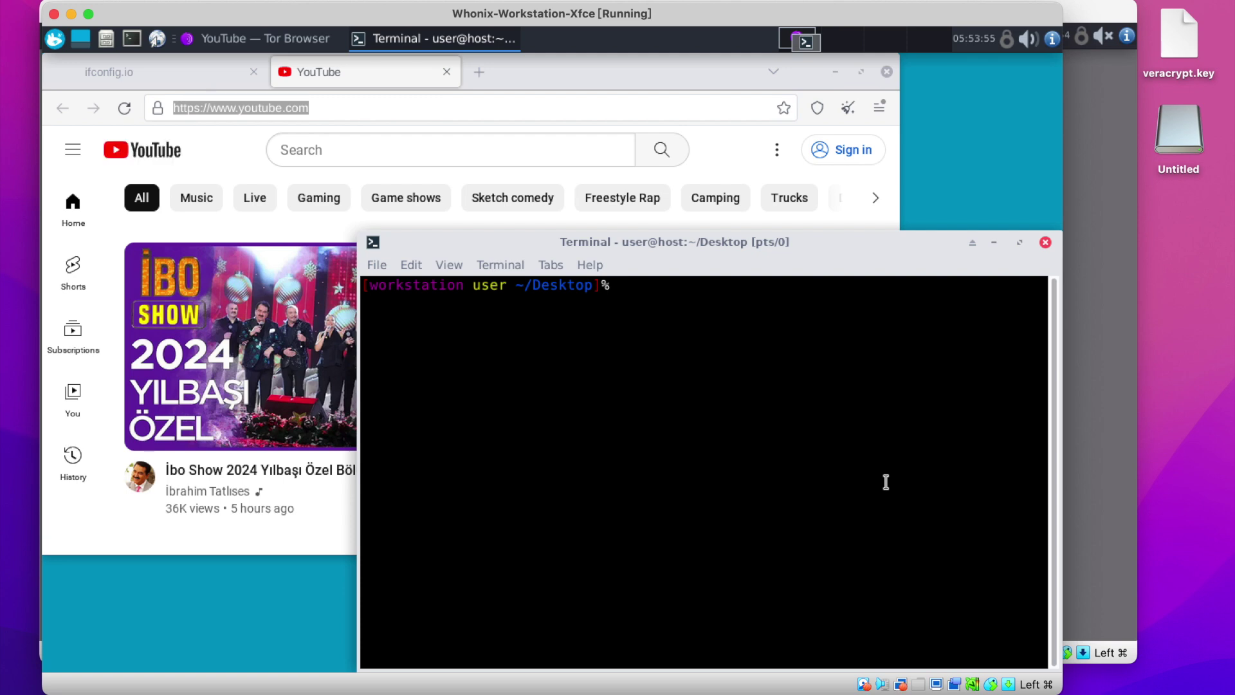
Run upgrade-nonroot in the terminal, then power off the Workstation with shutdown -h now.
{"action": "type", "text": "upgrade-nonroot"}
{"action": "key", "text": "Return"}
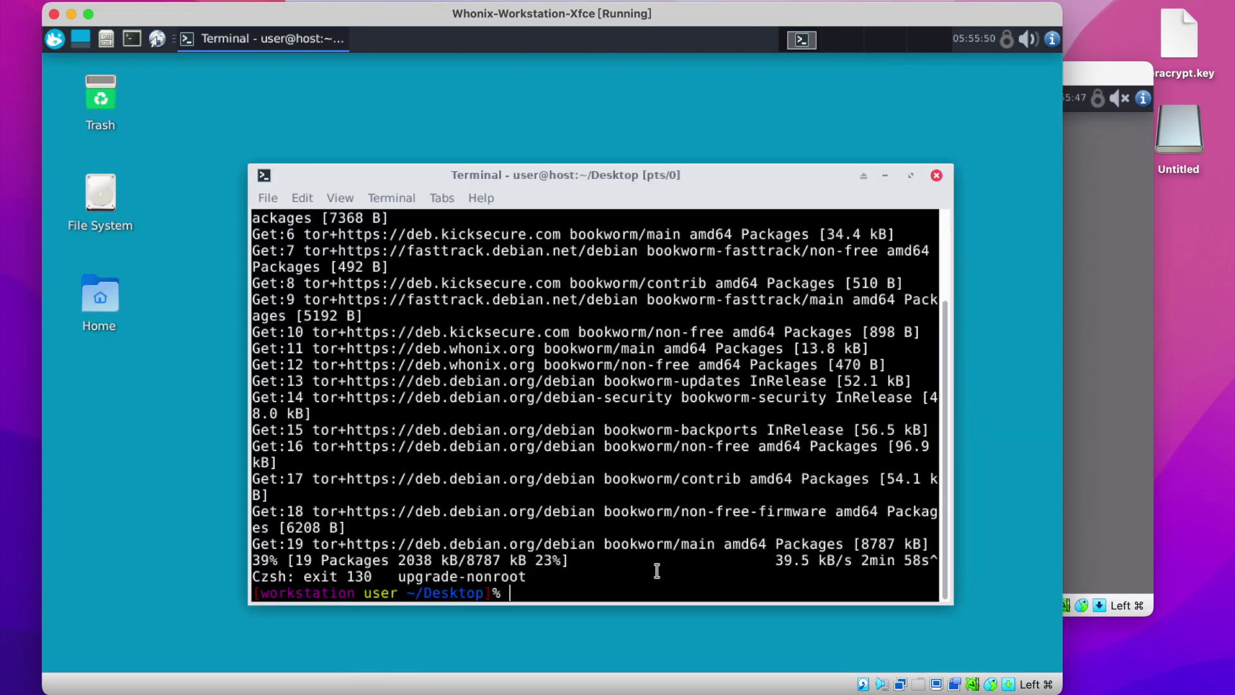
{"action": "type", "text": "shutdown -h now"}
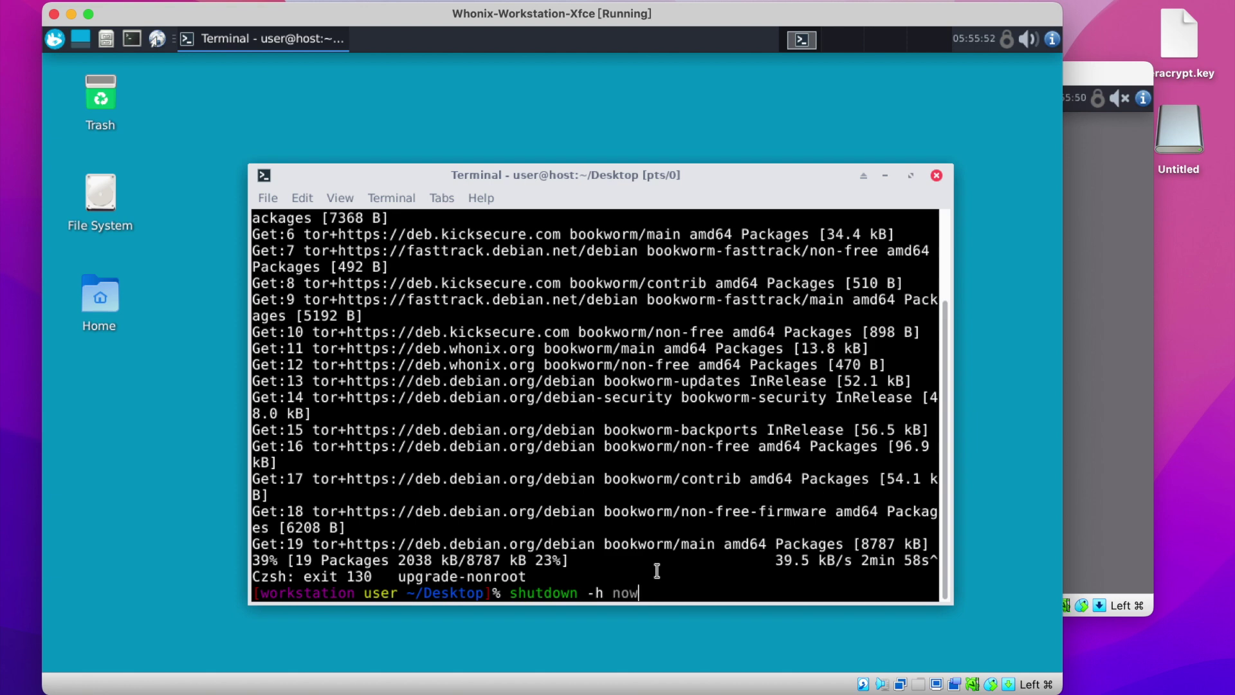
{"action": "key", "text": "Return"}
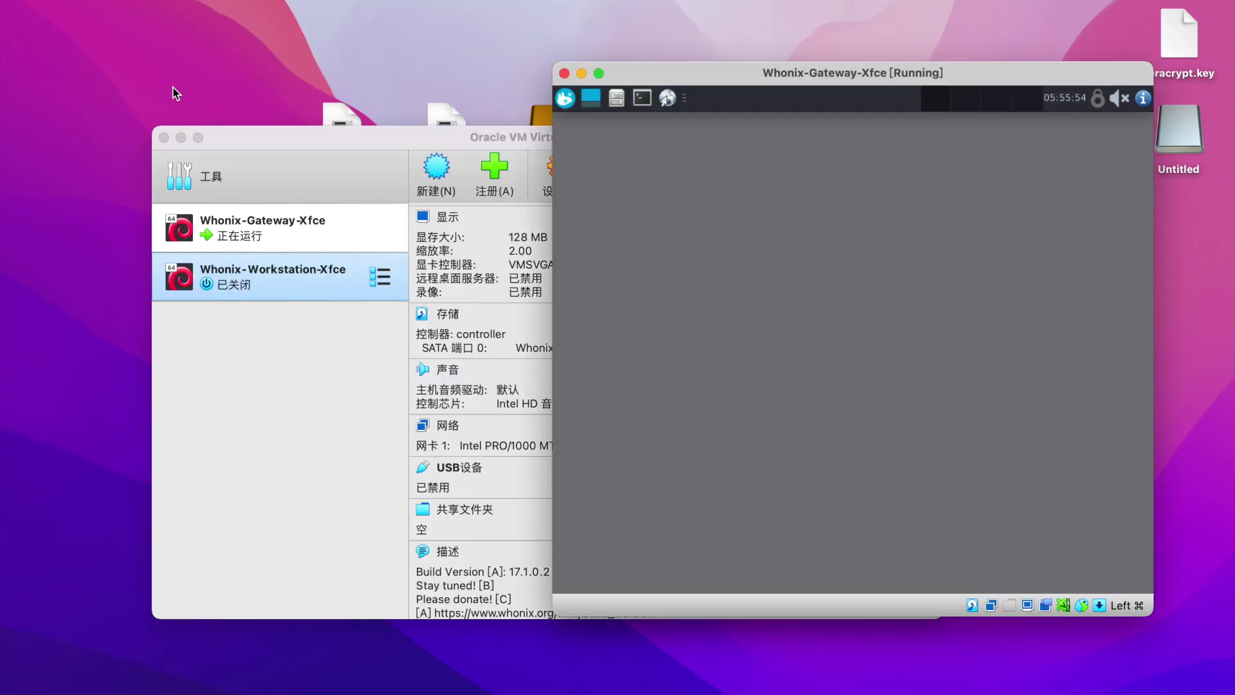
Shut down the Gateway VM with 'shutdown -h now' and reveal Whonix-Gateway-Xfce's folder in Finder.
{"action": "left_click_drag", "start_coordinate": [756, 86], "coordinate": [571, 85]}
{"action": "right_click", "coordinate": [562, 204]}
{"action": "left_click", "coordinate": [615, 347]}
{"action": "type", "text": "shutdown -h now"}
{"action": "key", "text": "Return"}
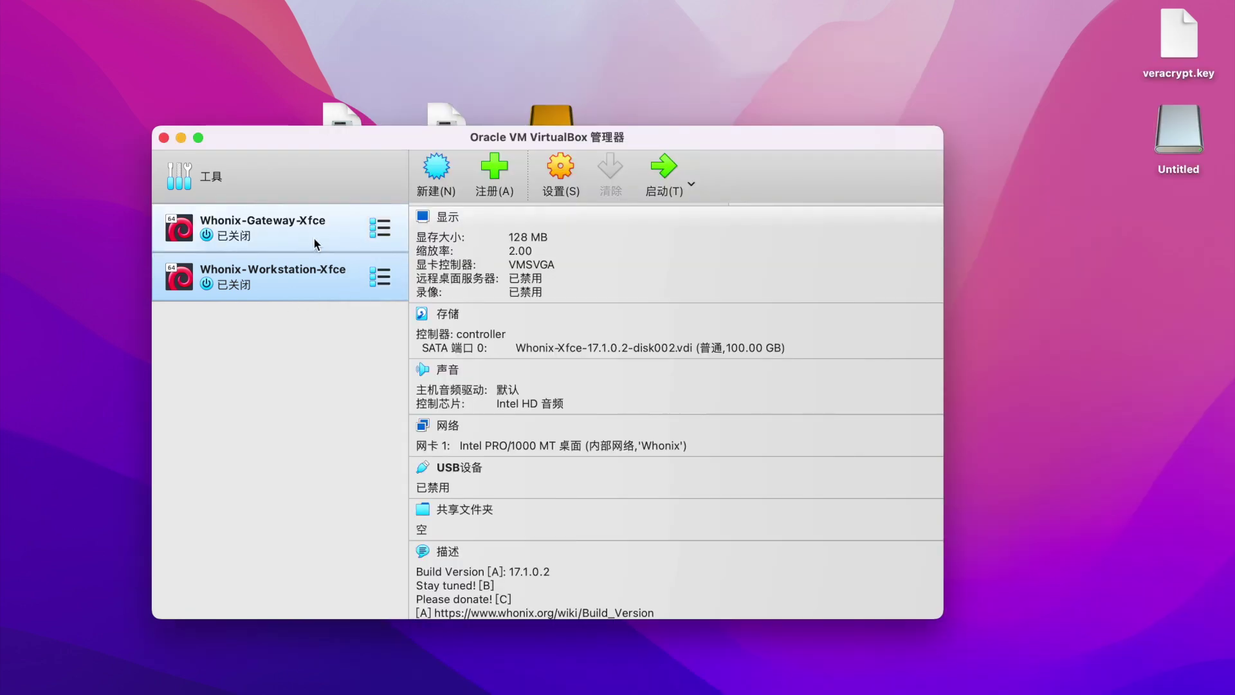
{"action": "right_click", "coordinate": [304, 226]}
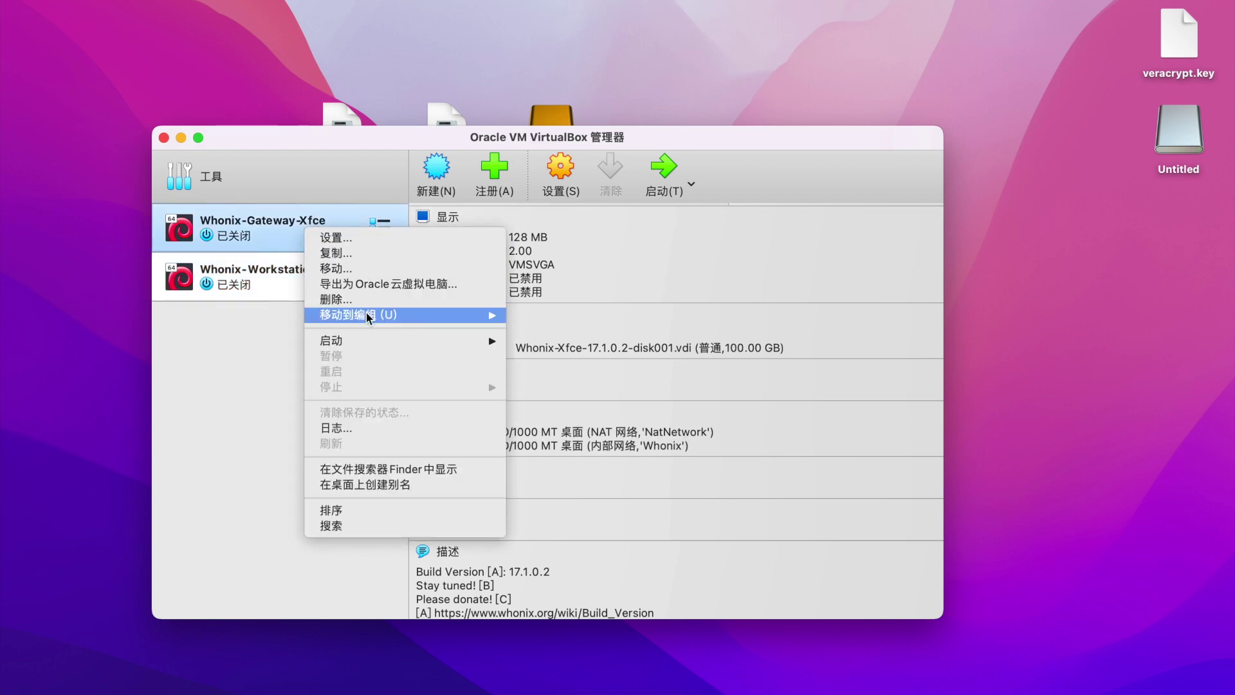
{"action": "left_click", "coordinate": [386, 470]}
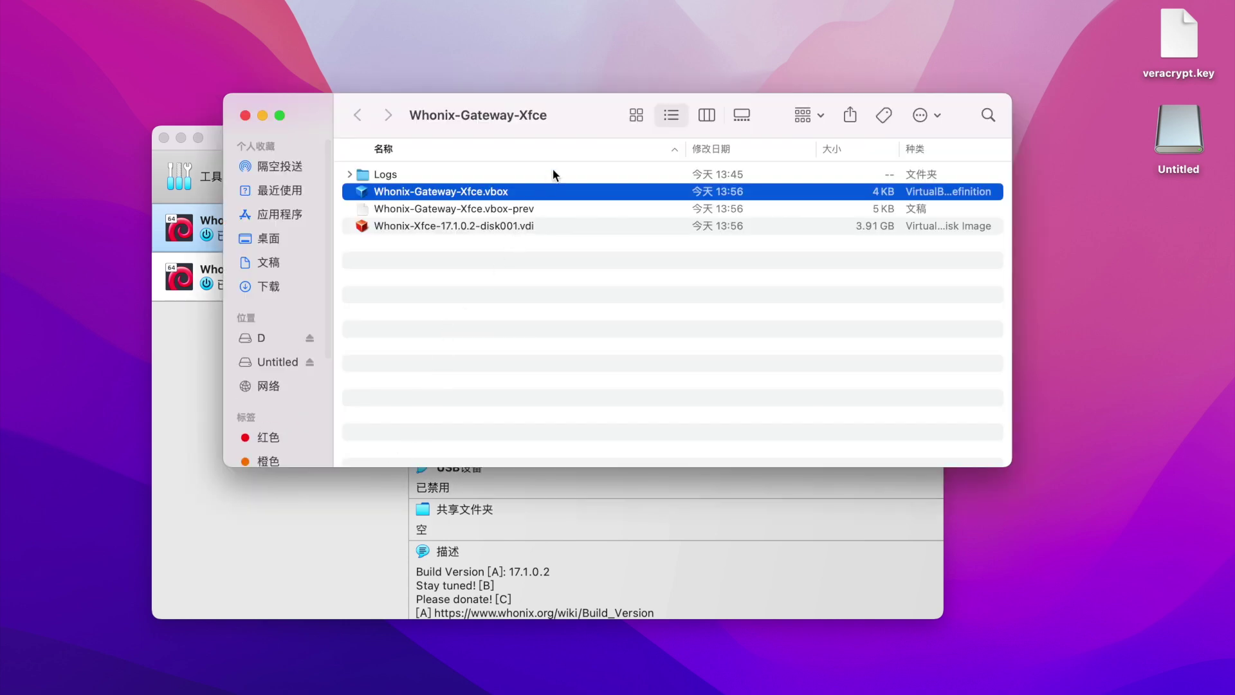
Copy the Whonix-Gateway-Xfce and Whonix-Workstation-Xfce folders from VirtualBox VMs onto the Untitled volume.
{"action": "left_click_drag", "start_coordinate": [577, 117], "coordinate": [503, 114]}
{"action": "key", "text": "super+Up"}
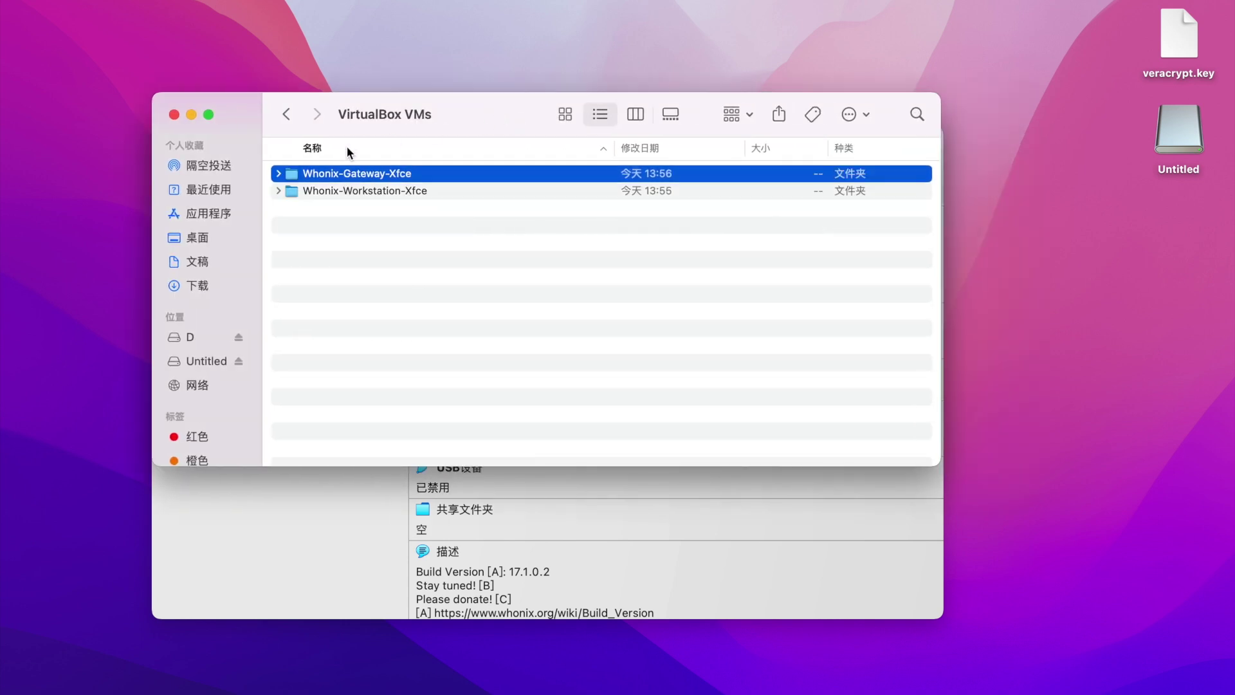
{"action": "left_click_drag", "start_coordinate": [526, 102], "coordinate": [405, 102]}
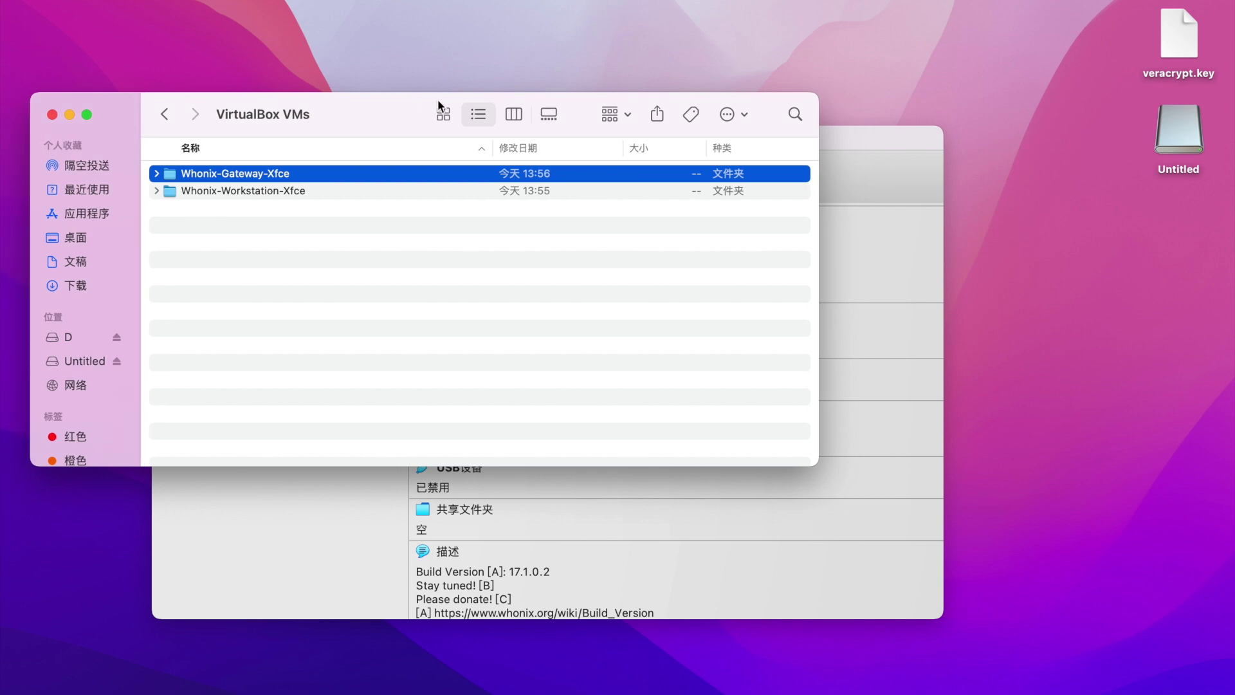
{"action": "double_click", "coordinate": [1178, 128]}
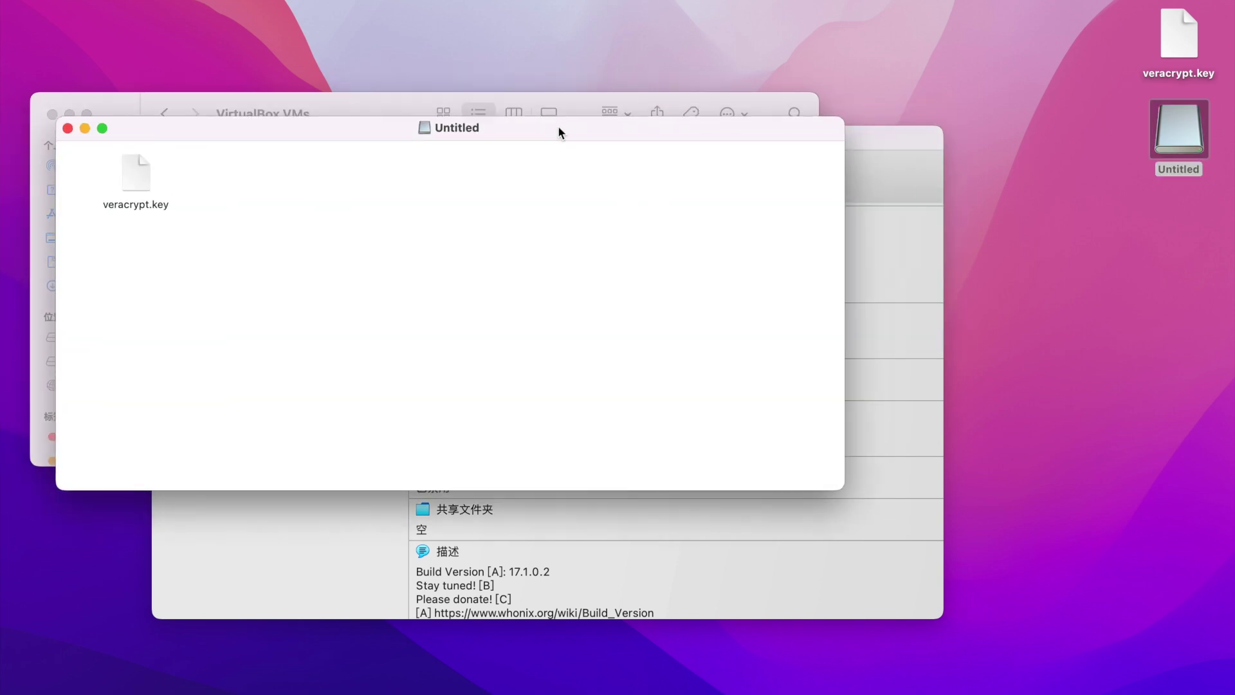
{"action": "left_click_drag", "start_coordinate": [514, 130], "coordinate": [836, 202]}
{"action": "left_click", "coordinate": [241, 265]}
{"action": "left_click", "coordinate": [292, 191], "text": "shift"}
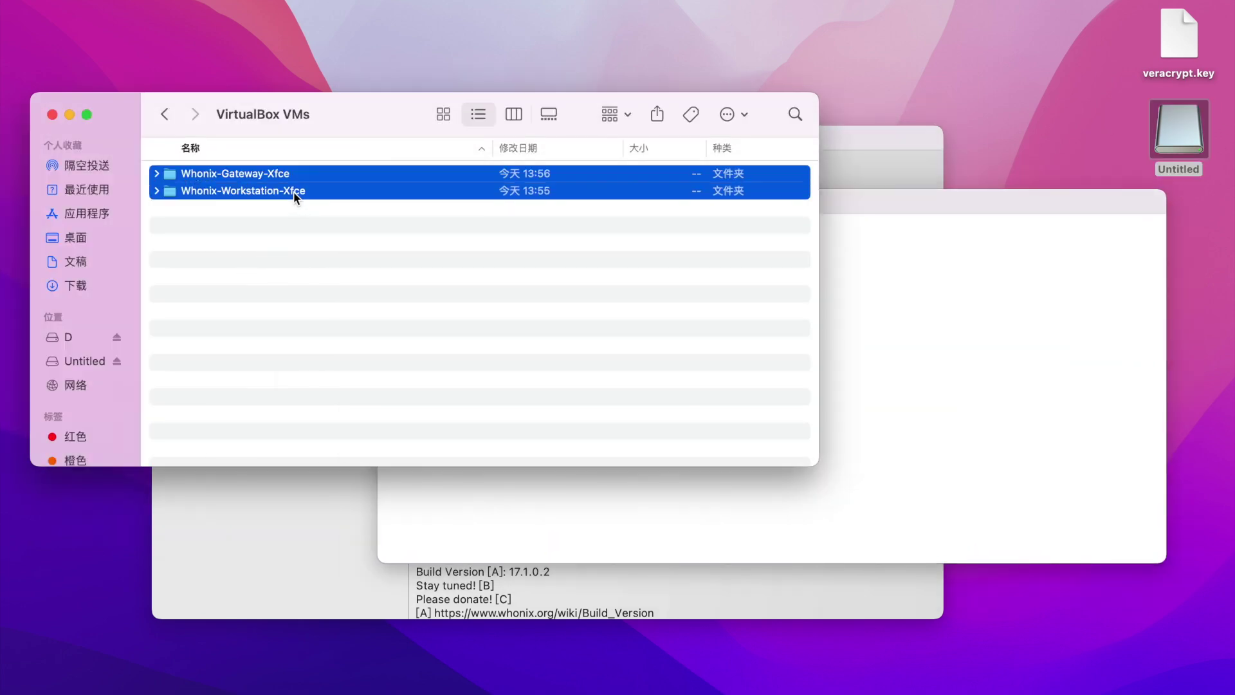
{"action": "left_click_drag", "start_coordinate": [233, 189], "coordinate": [989, 430]}
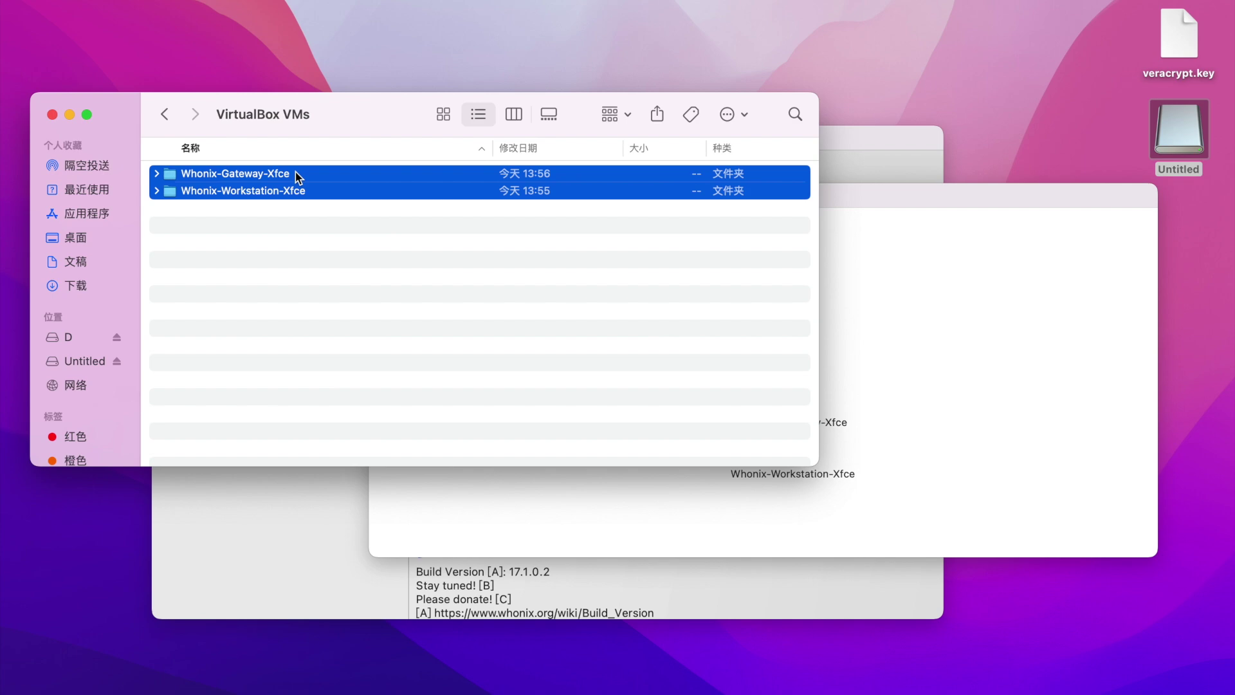
Delete the original Whonix folders and permanently empty the Trash.
{"action": "key", "text": "super+BackSpace"}
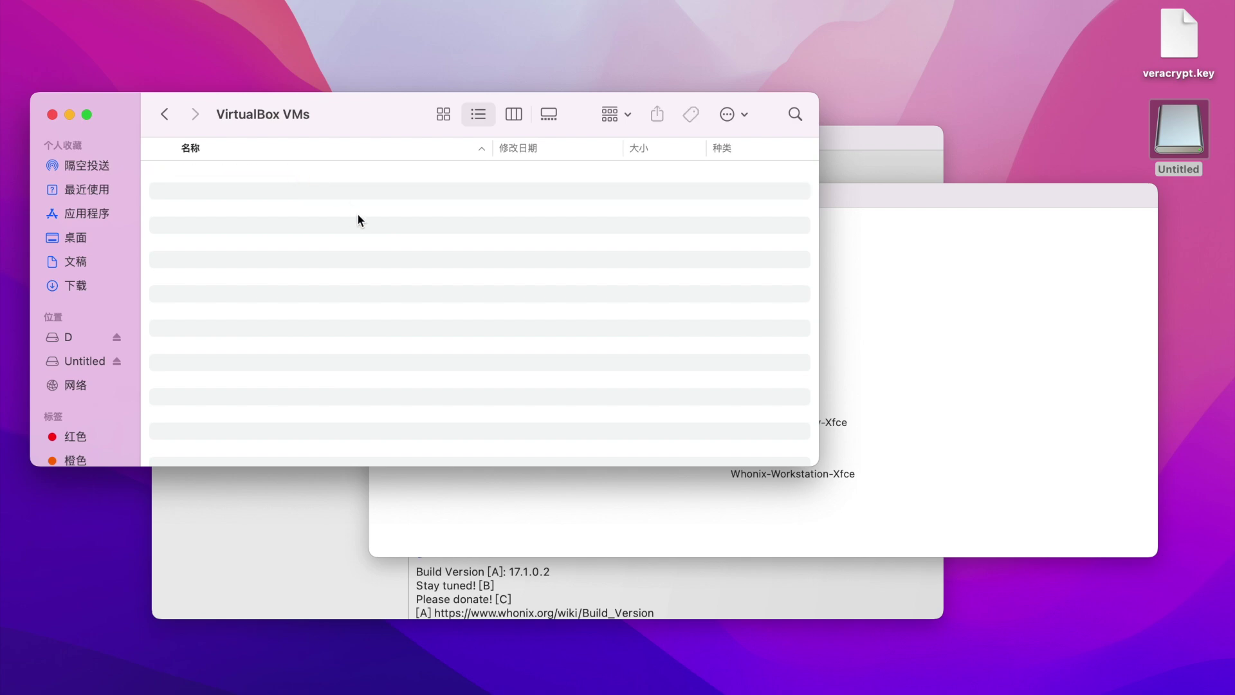
{"action": "key", "text": "super+shift+BackSpace"}
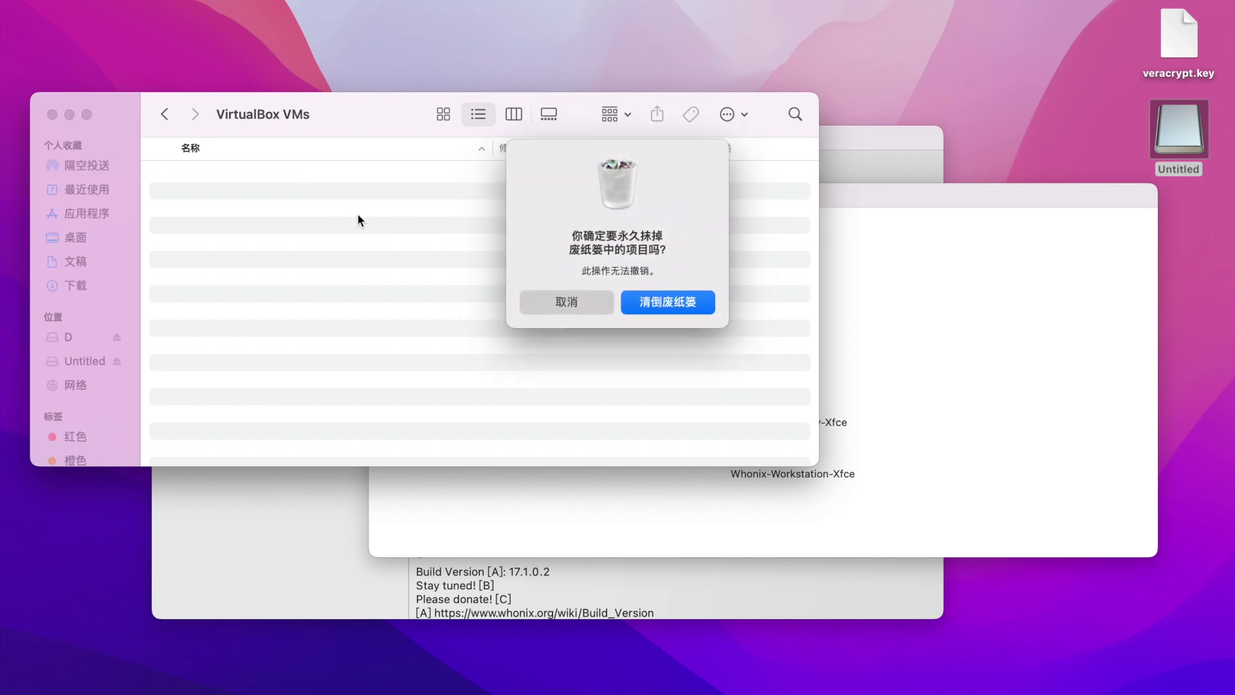
{"action": "left_click", "coordinate": [670, 302]}
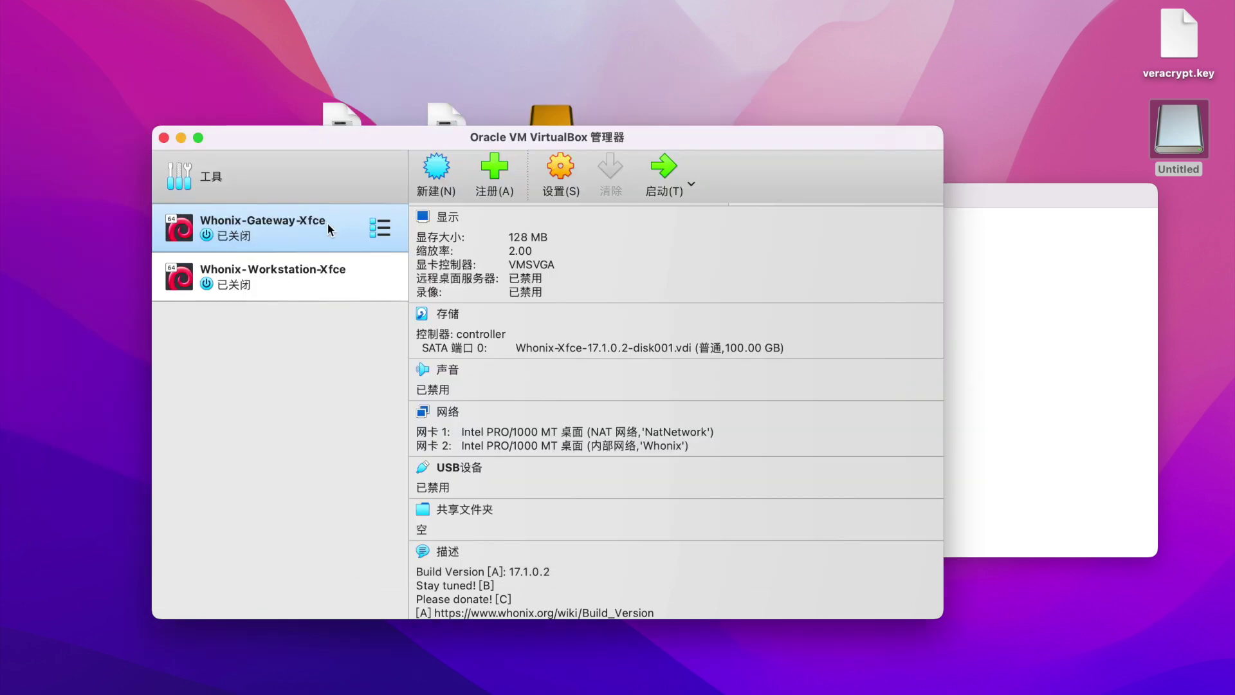
Remove both Whonix VMs from the VirtualBox Manager list.
{"action": "left_click", "coordinate": [330, 288], "text": "super"}
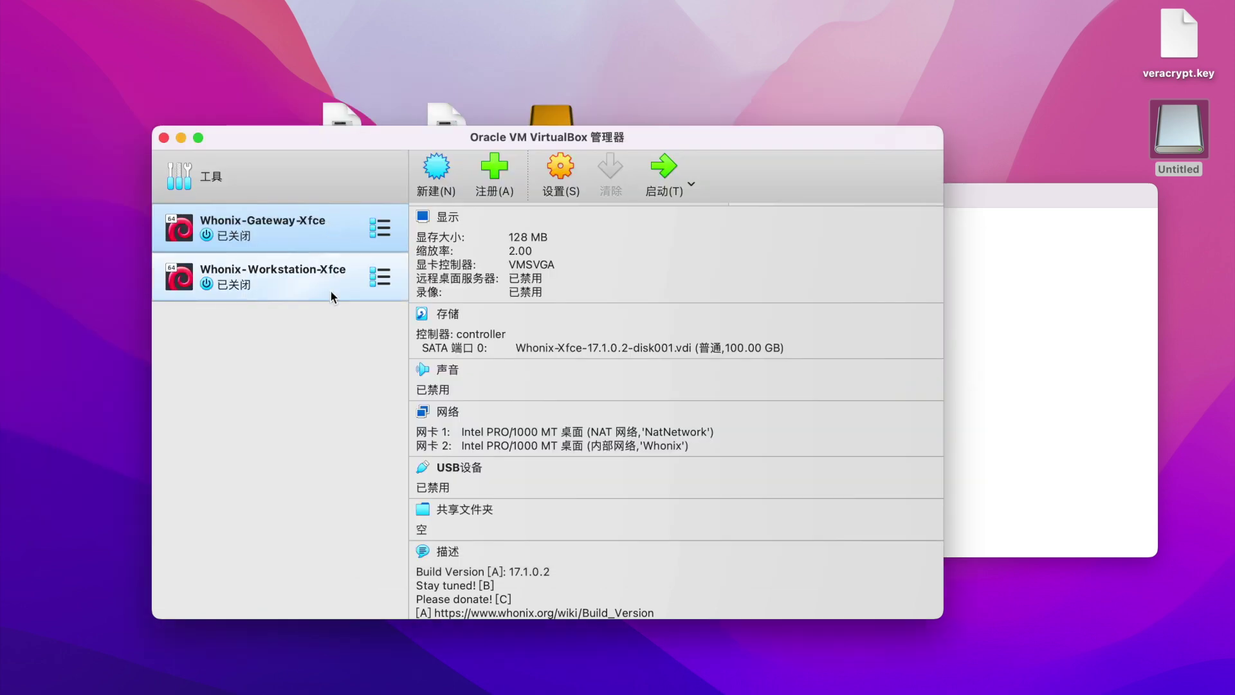
{"action": "right_click", "coordinate": [360, 275]}
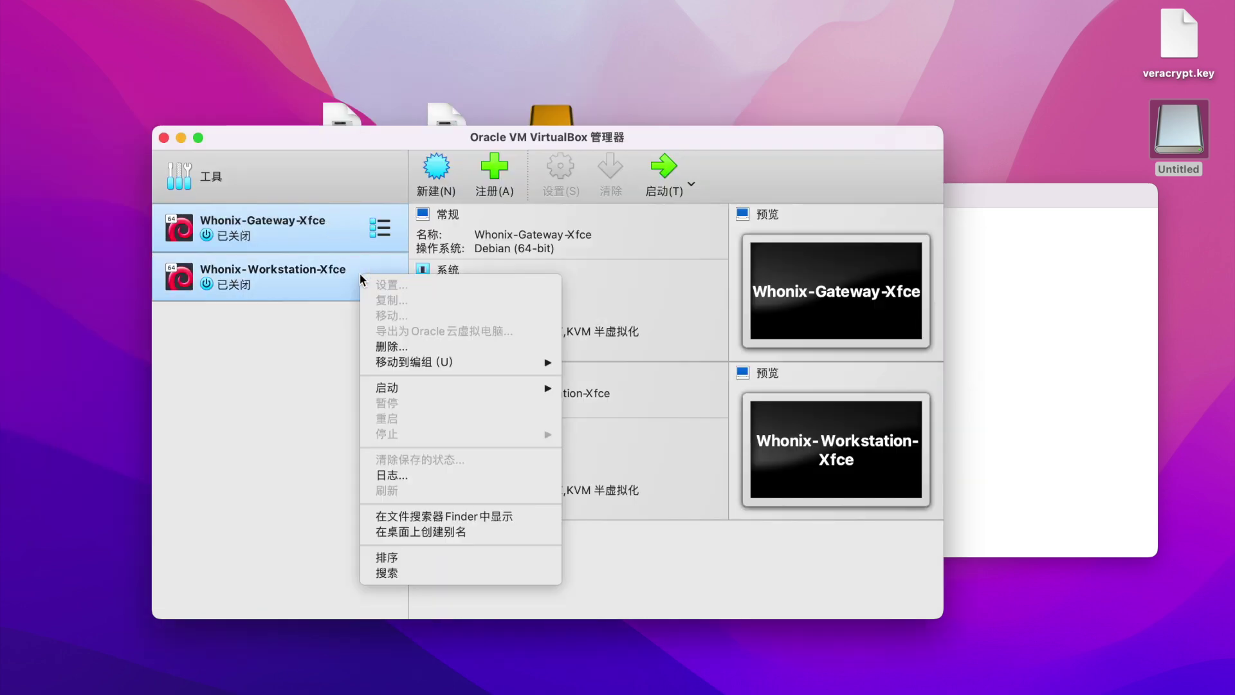
{"action": "left_click", "coordinate": [402, 344]}
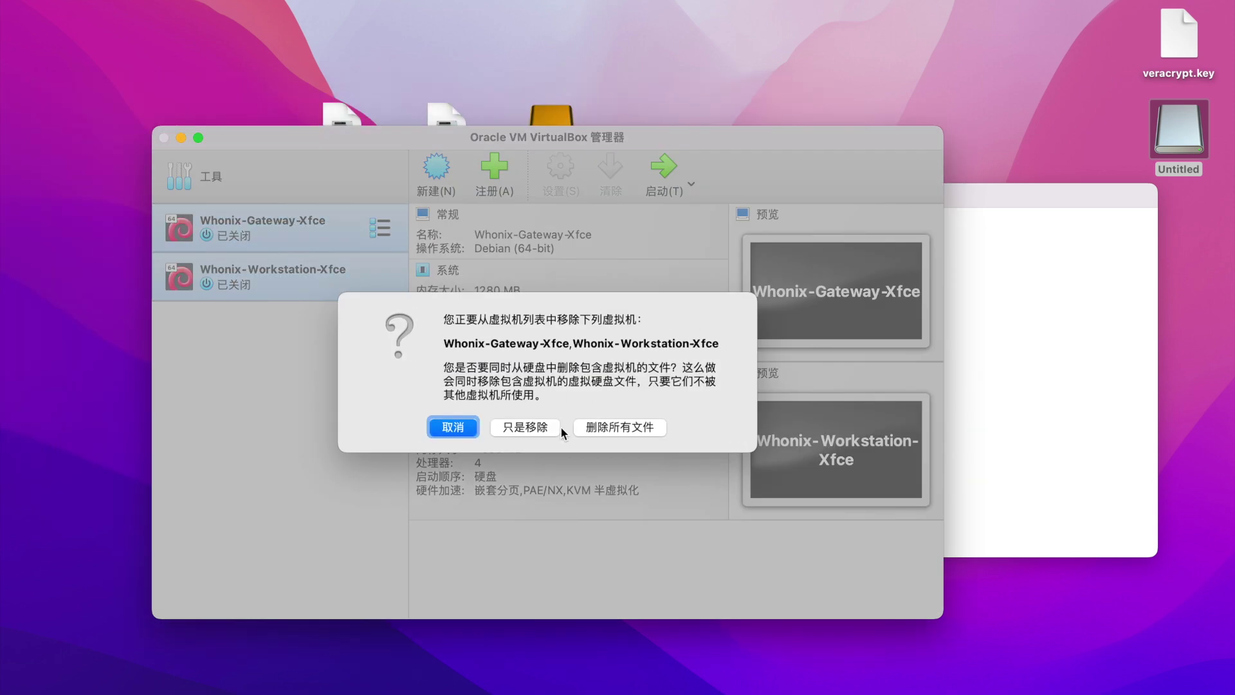
{"action": "left_click", "coordinate": [607, 422]}
Register Whonix-Gateway-Xfce.vbox from the Untitled volume in VirtualBox.
{"action": "left_click", "coordinate": [380, 175]}
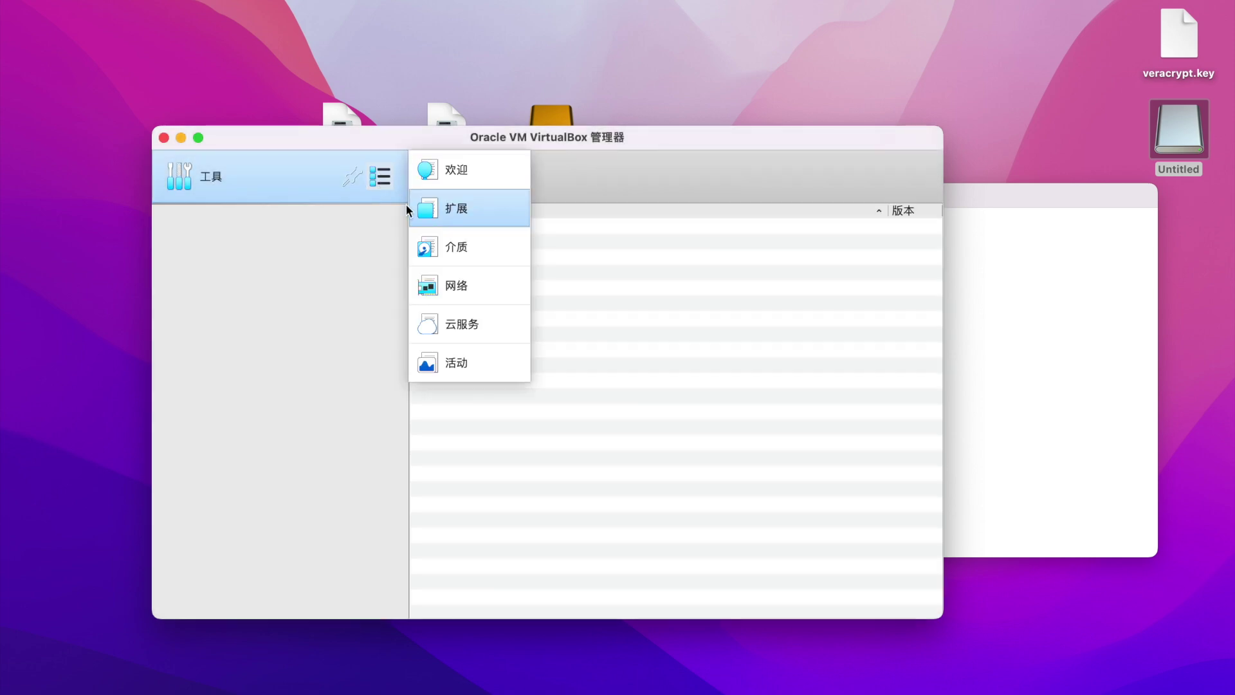
{"action": "left_click", "coordinate": [472, 165]}
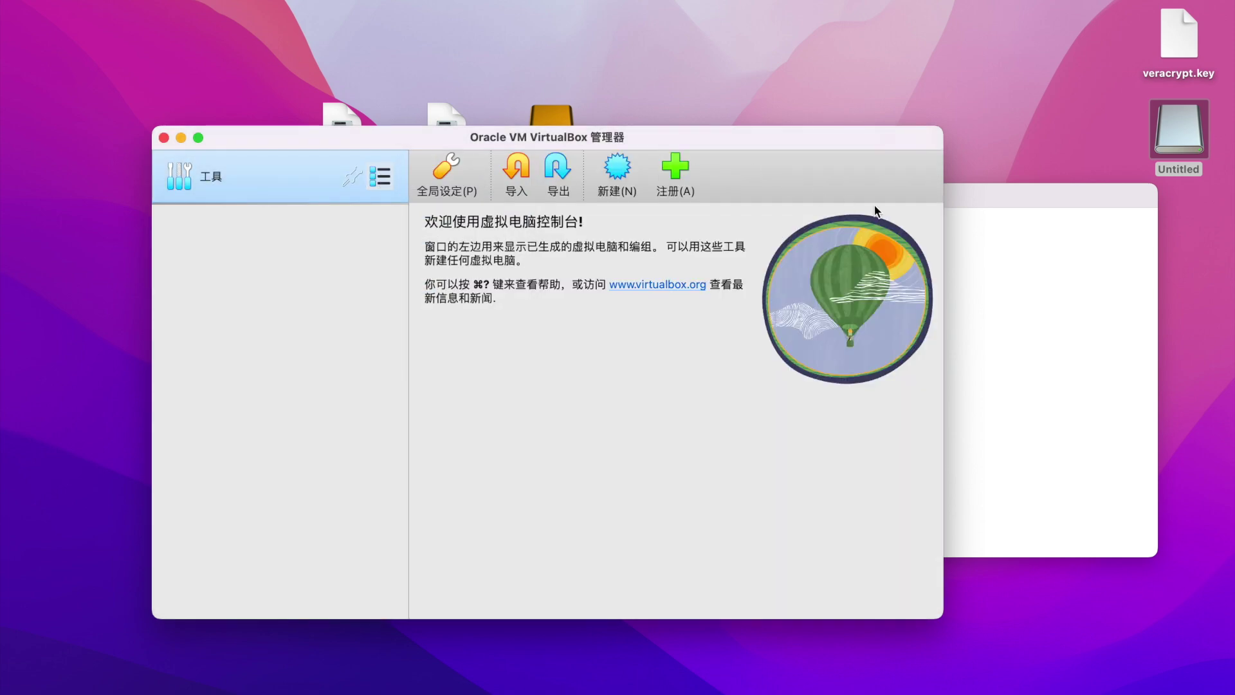
{"action": "left_click", "coordinate": [1007, 200]}
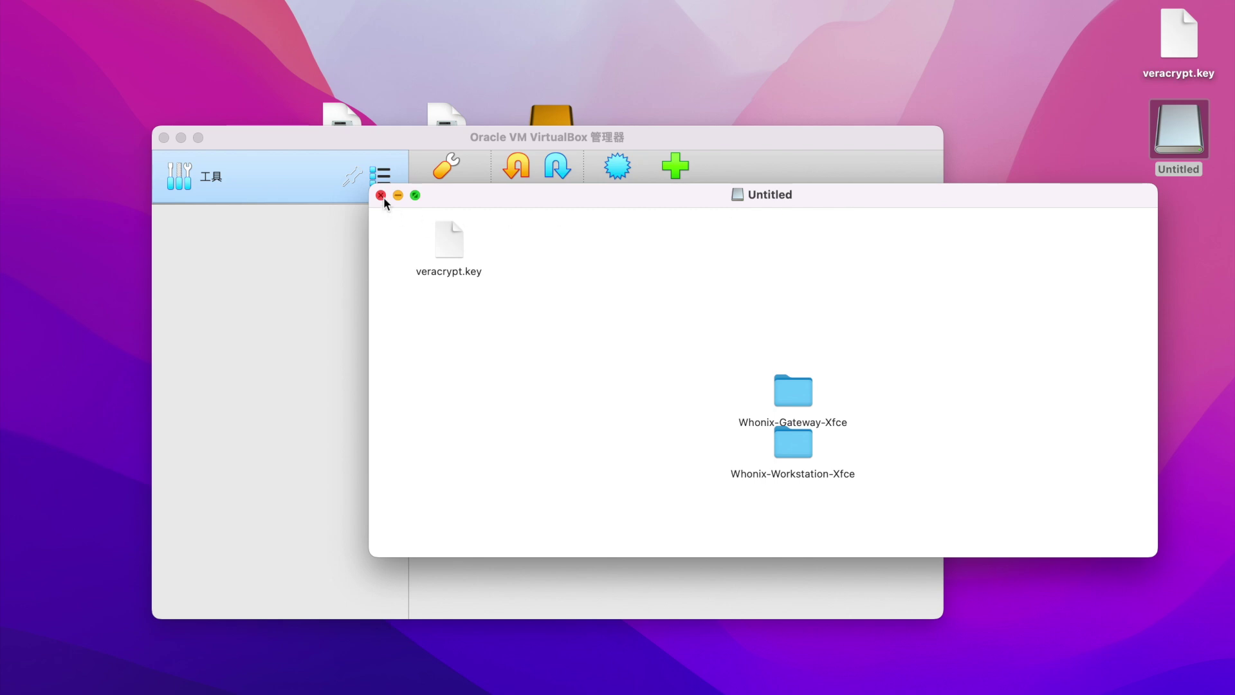
{"action": "left_click", "coordinate": [326, 298]}
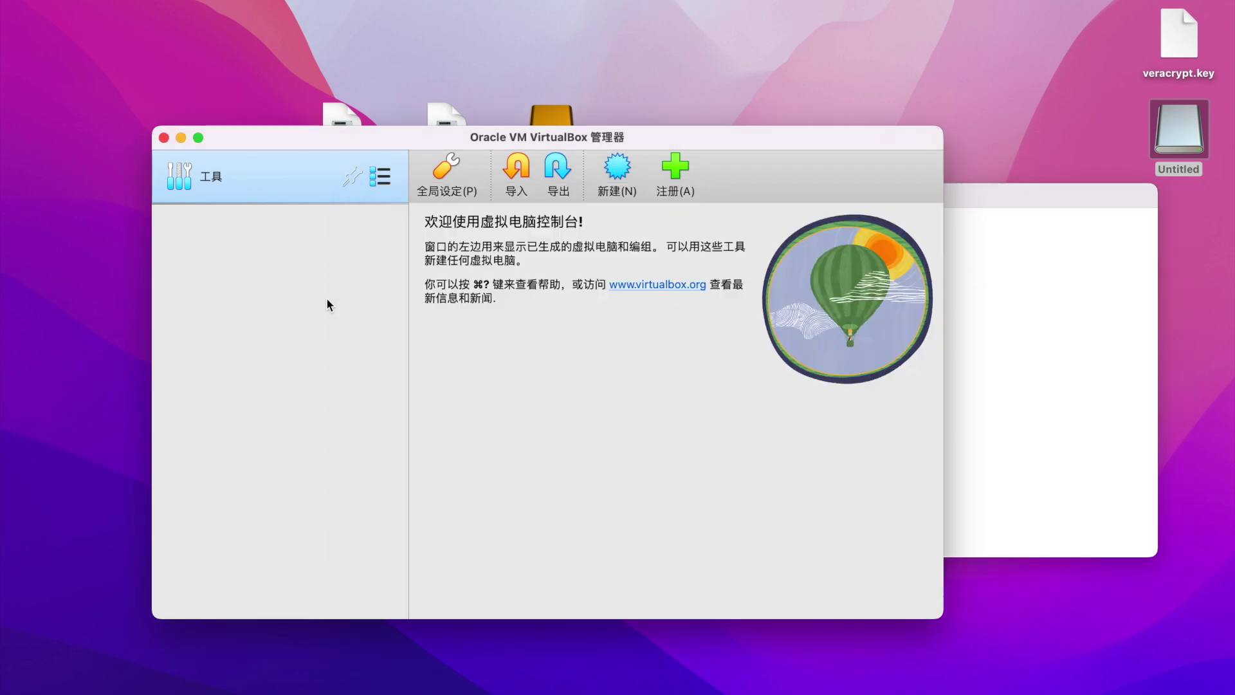
{"action": "left_click", "coordinate": [675, 170]}
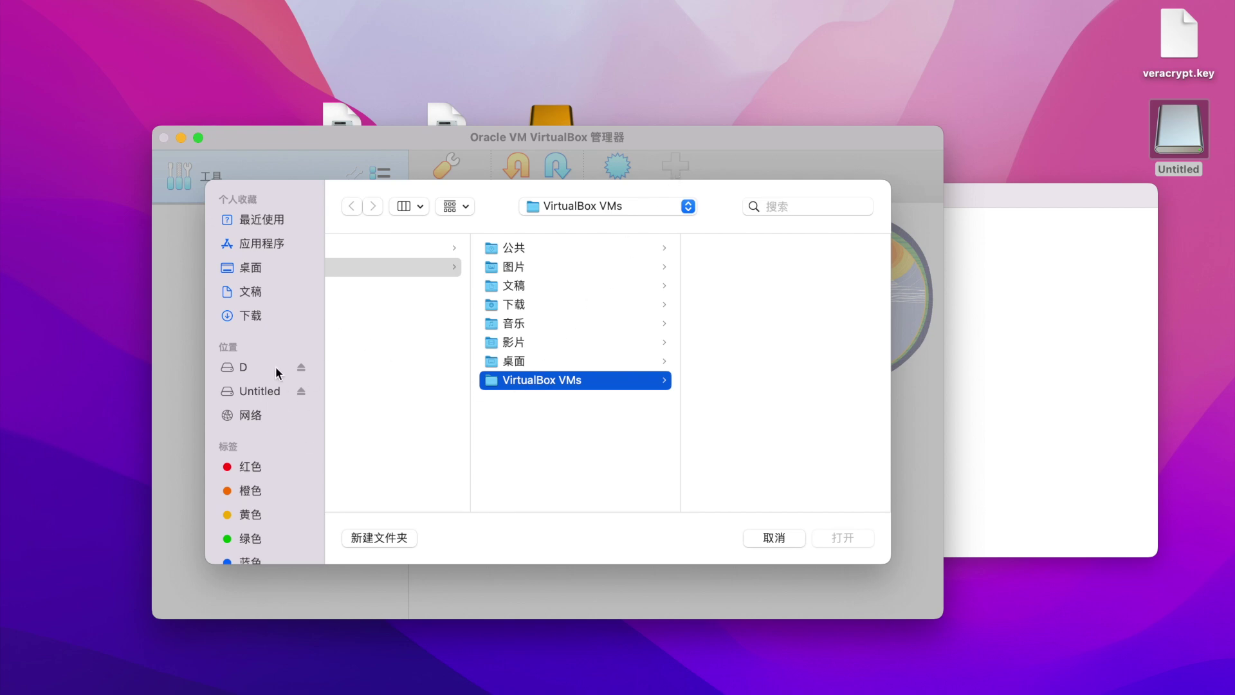
{"action": "left_click", "coordinate": [260, 391]}
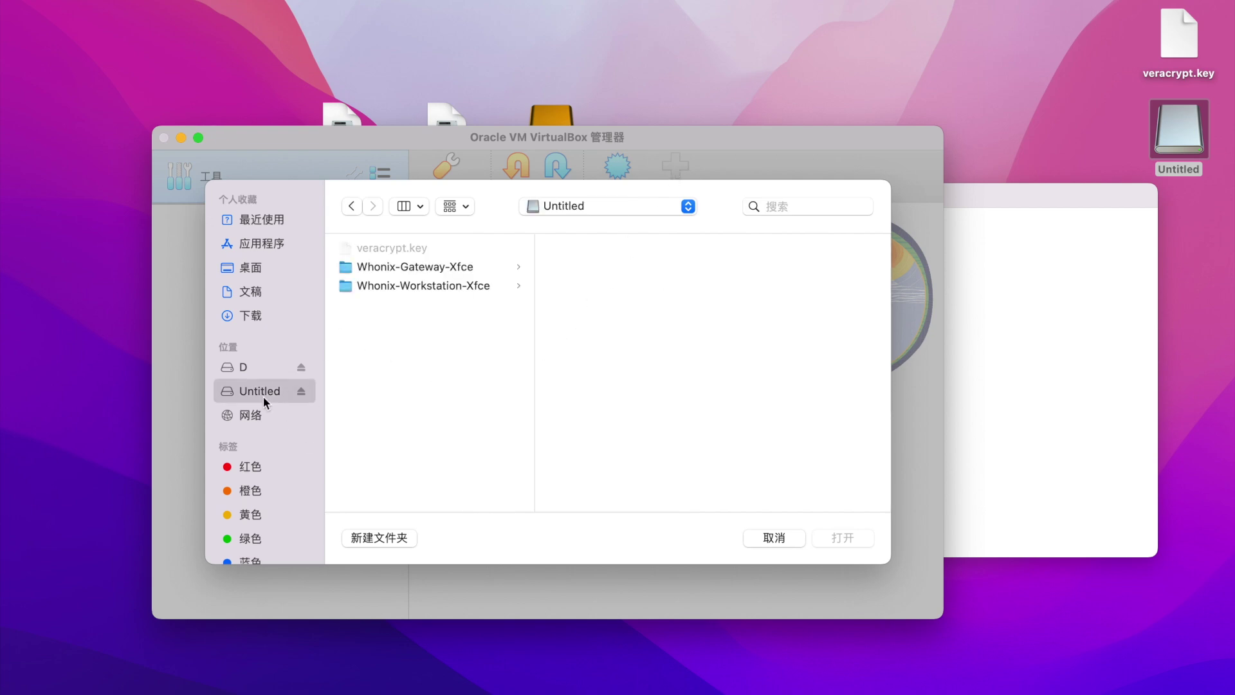
{"action": "left_click", "coordinate": [461, 271]}
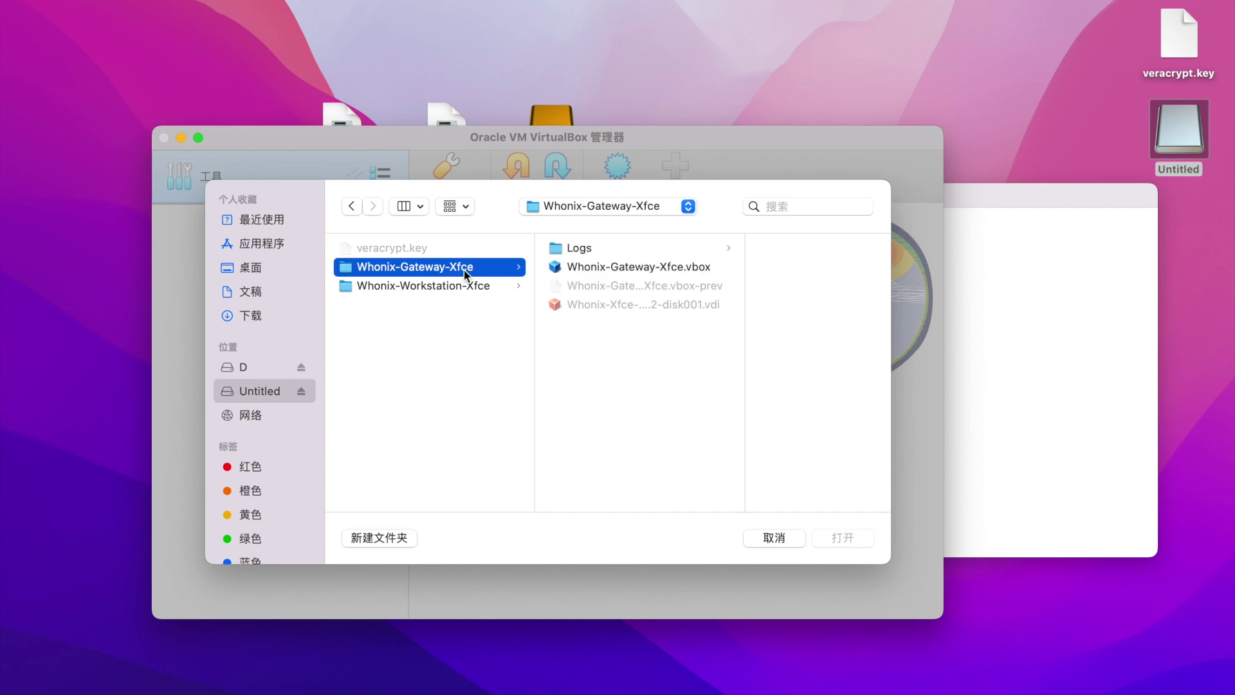
{"action": "left_click", "coordinate": [597, 269]}
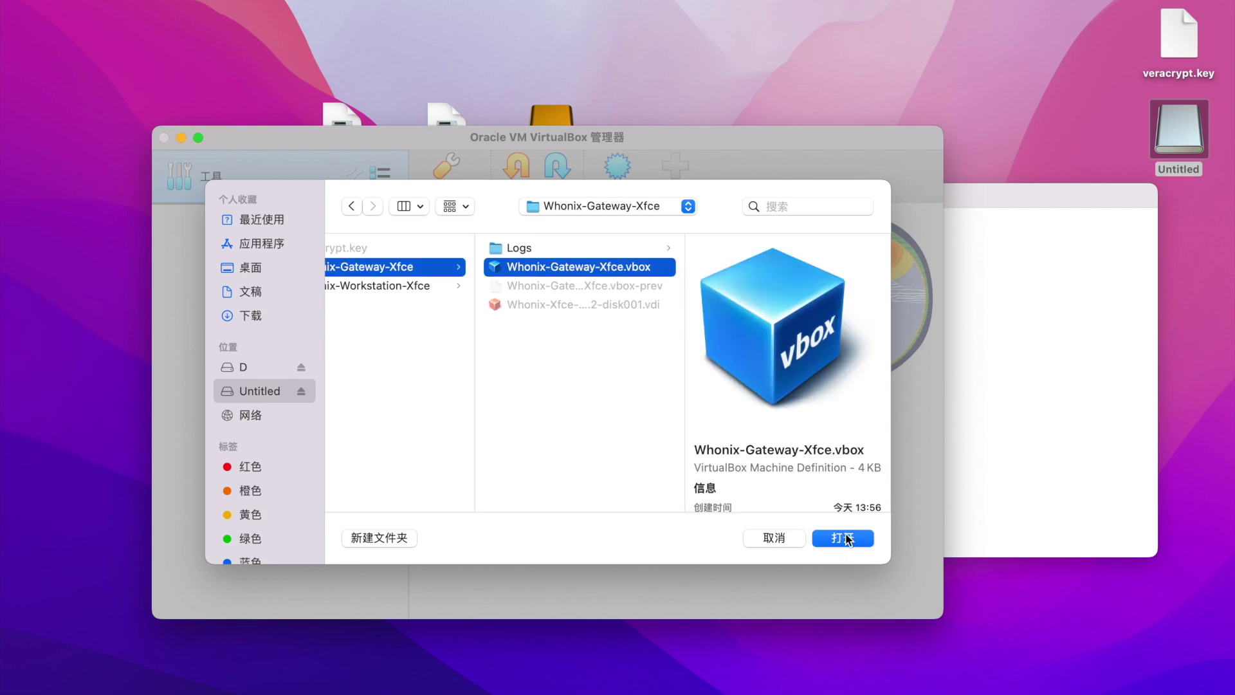
{"action": "left_click", "coordinate": [847, 543]}
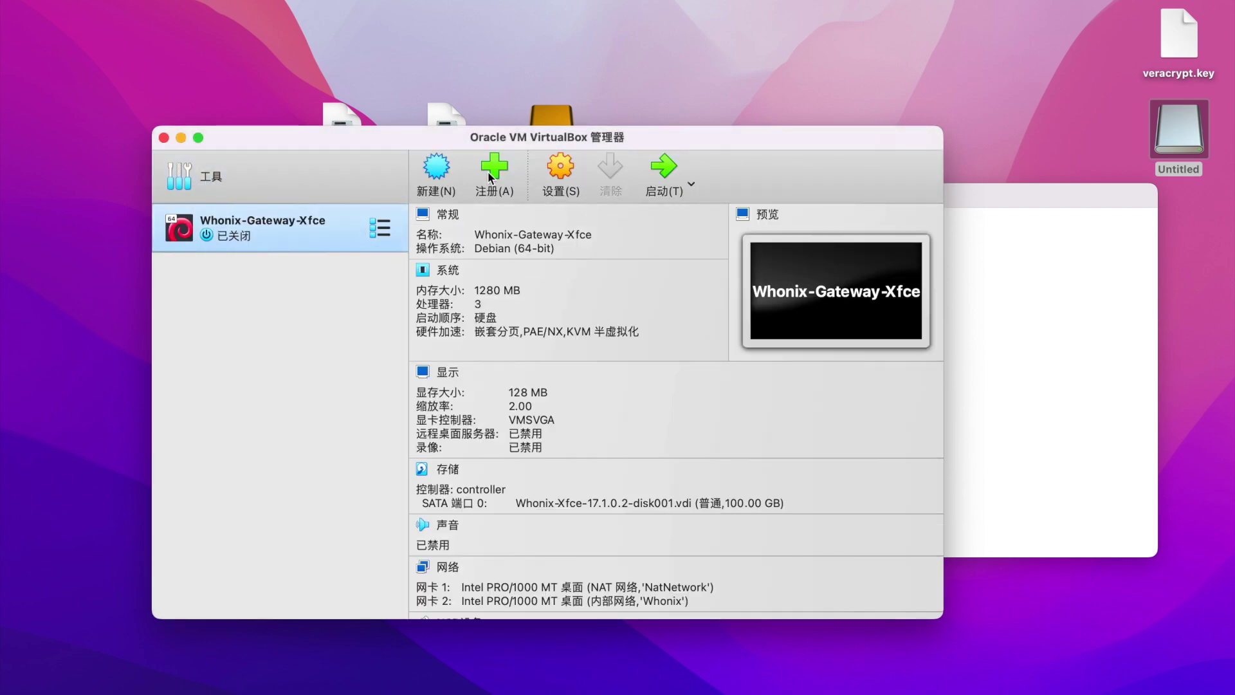
Register the Whonix-Workstation-Xfce .vbox from the Untitled volume and check the Gateway's details.
{"action": "left_click", "coordinate": [496, 165]}
{"action": "left_click", "coordinate": [466, 283]}
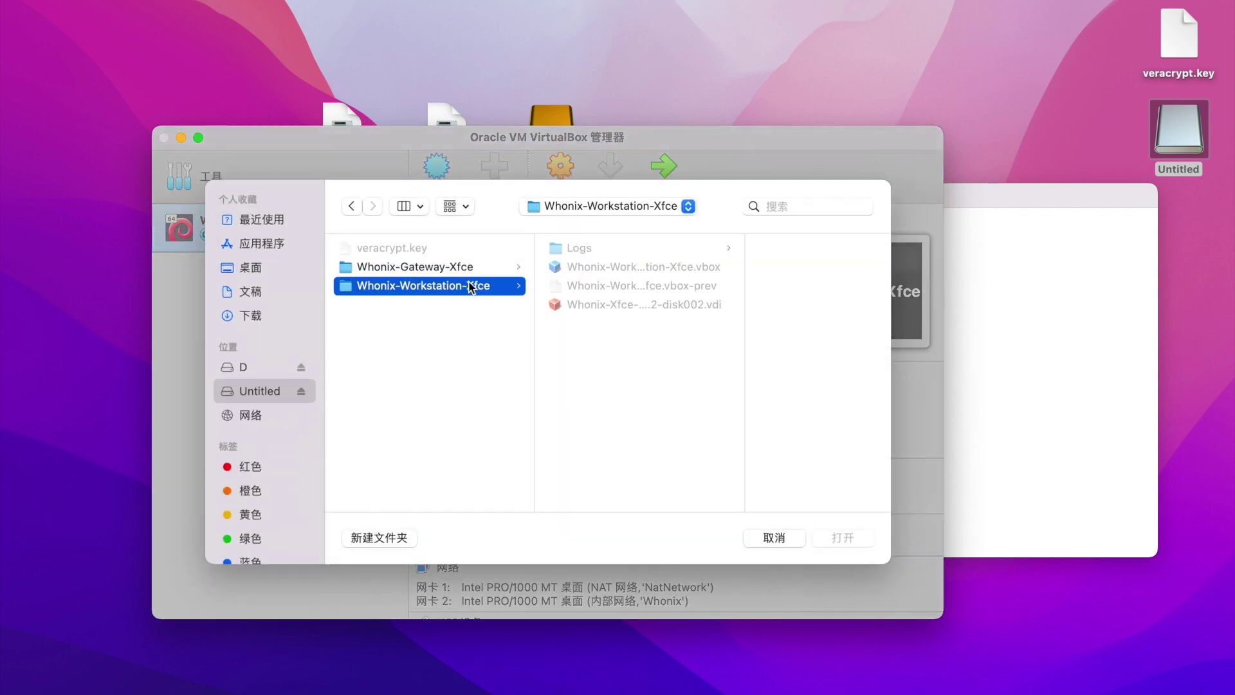
{"action": "left_click", "coordinate": [639, 266]}
{"action": "left_click", "coordinate": [832, 539]}
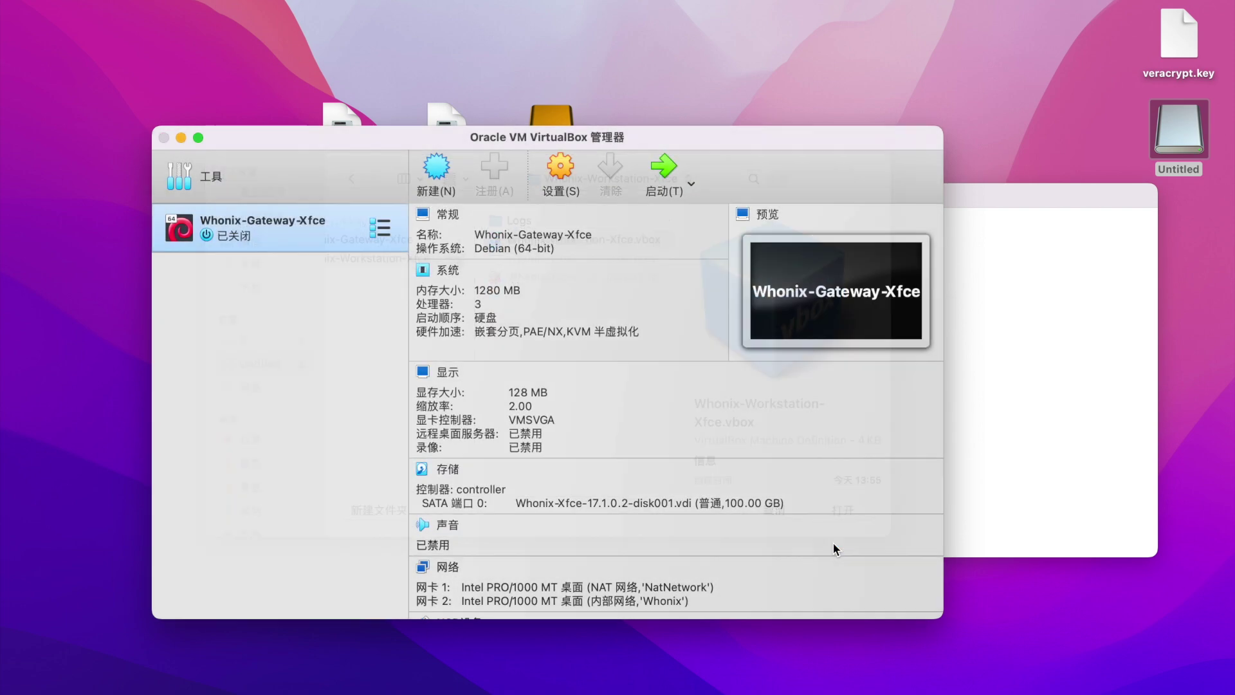
{"action": "left_click_drag", "start_coordinate": [419, 142], "coordinate": [397, 133]}
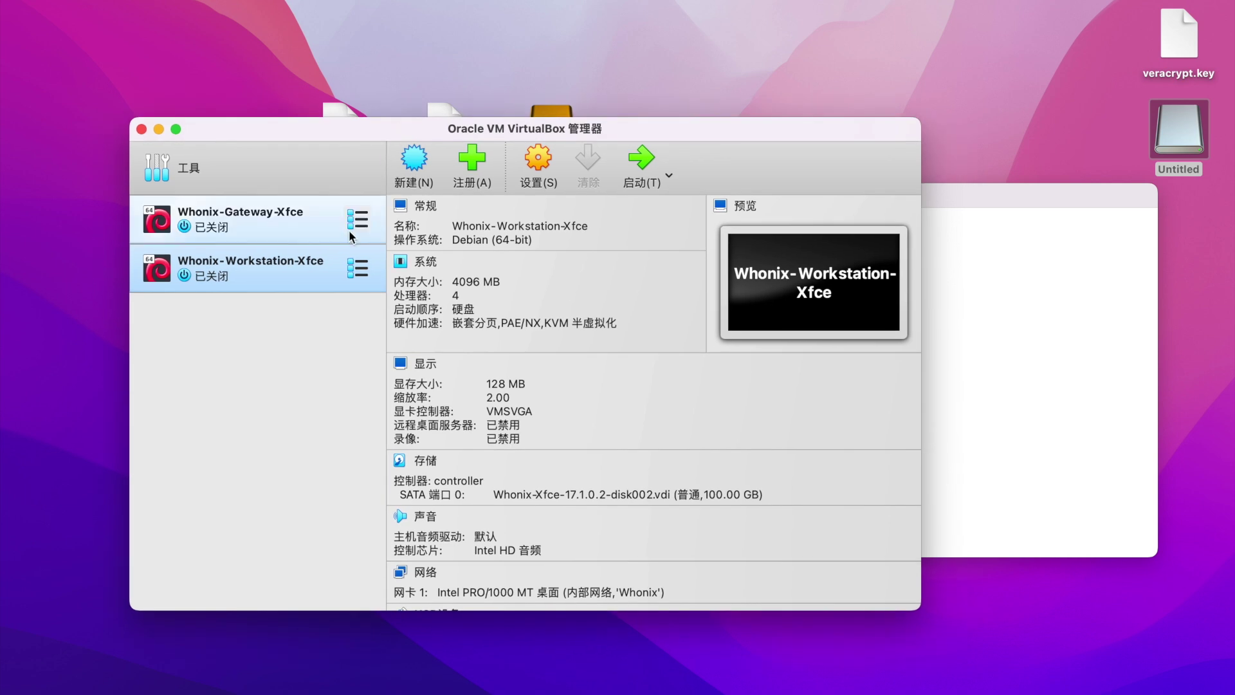
{"action": "left_click", "coordinate": [335, 231]}
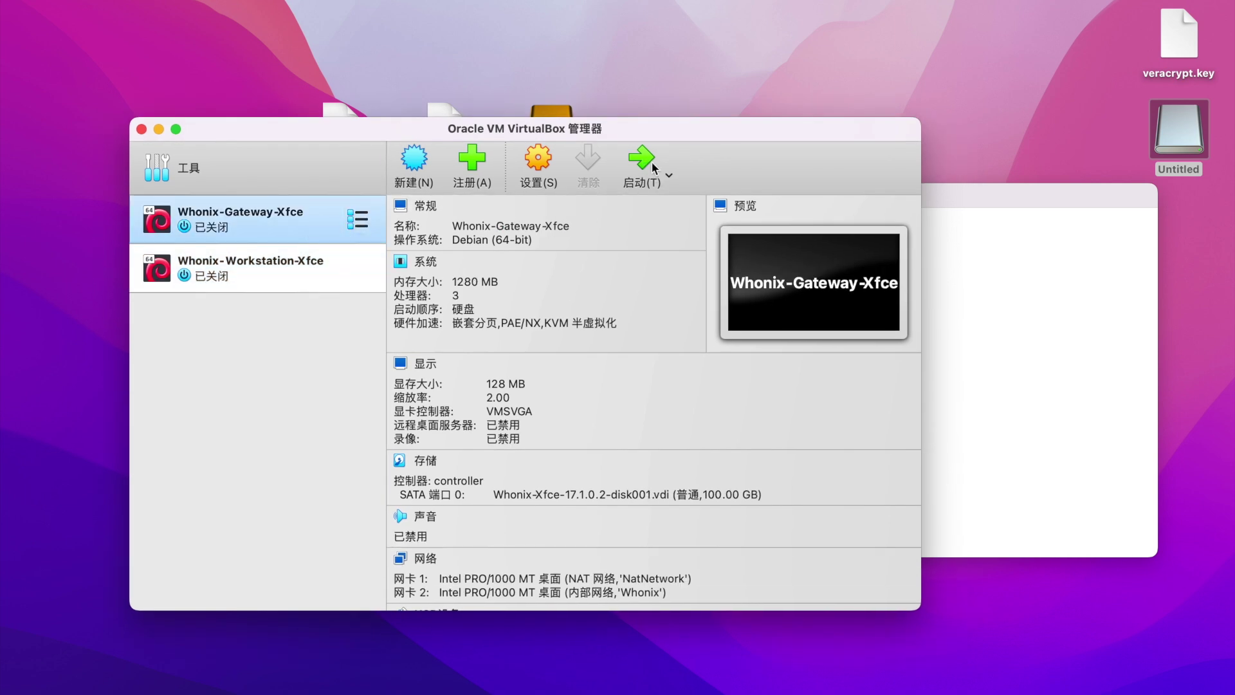
{"action": "left_click", "coordinate": [353, 276]}
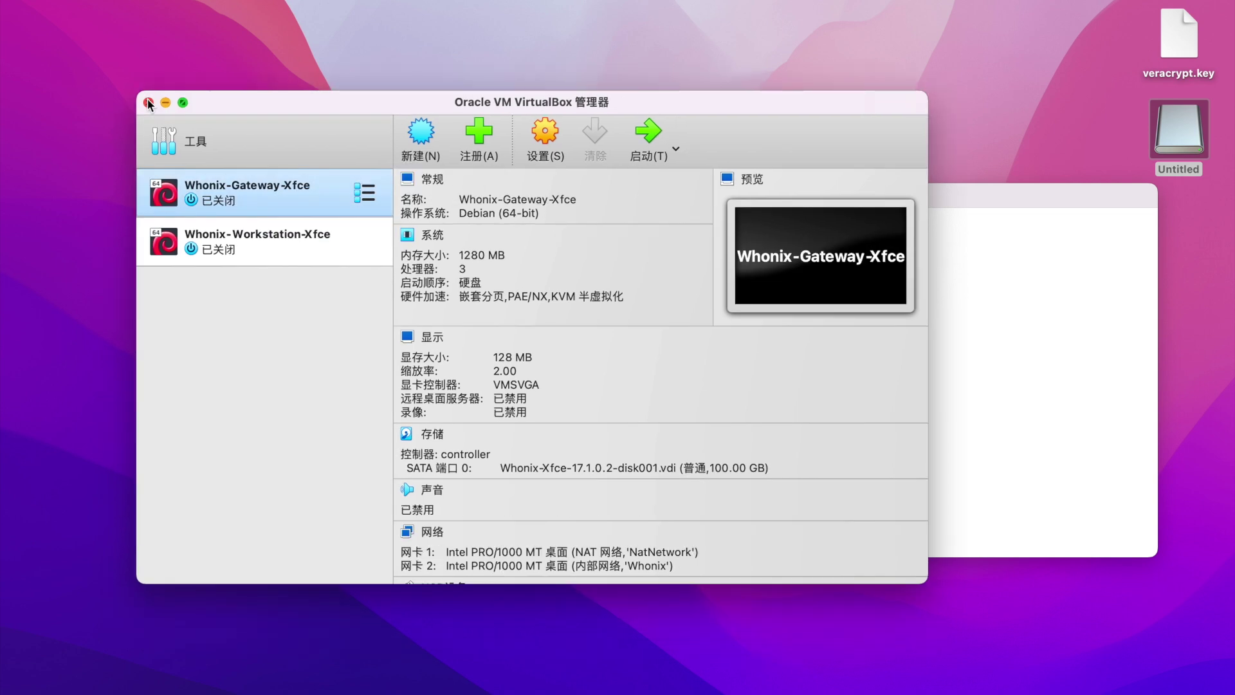
Quit VirtualBox, close the Untitled window, and eject the Untitled volume.
{"action": "key", "text": "super+q"}
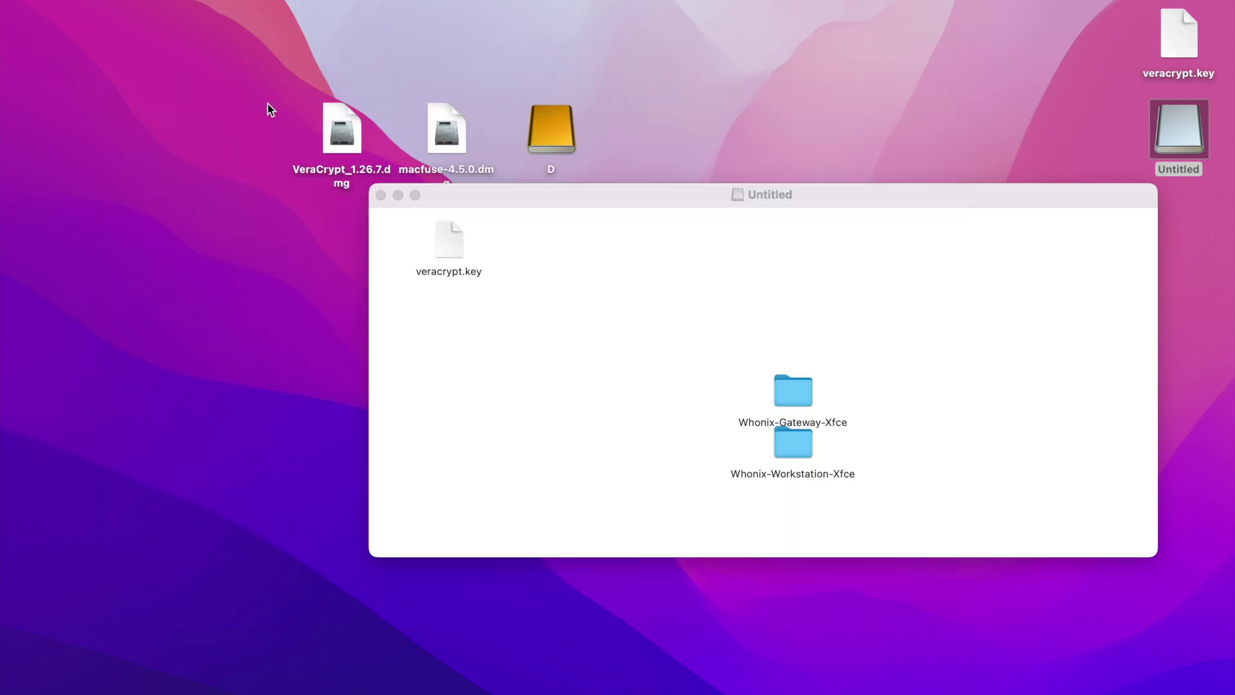
{"action": "left_click_drag", "start_coordinate": [590, 195], "coordinate": [396, 194]}
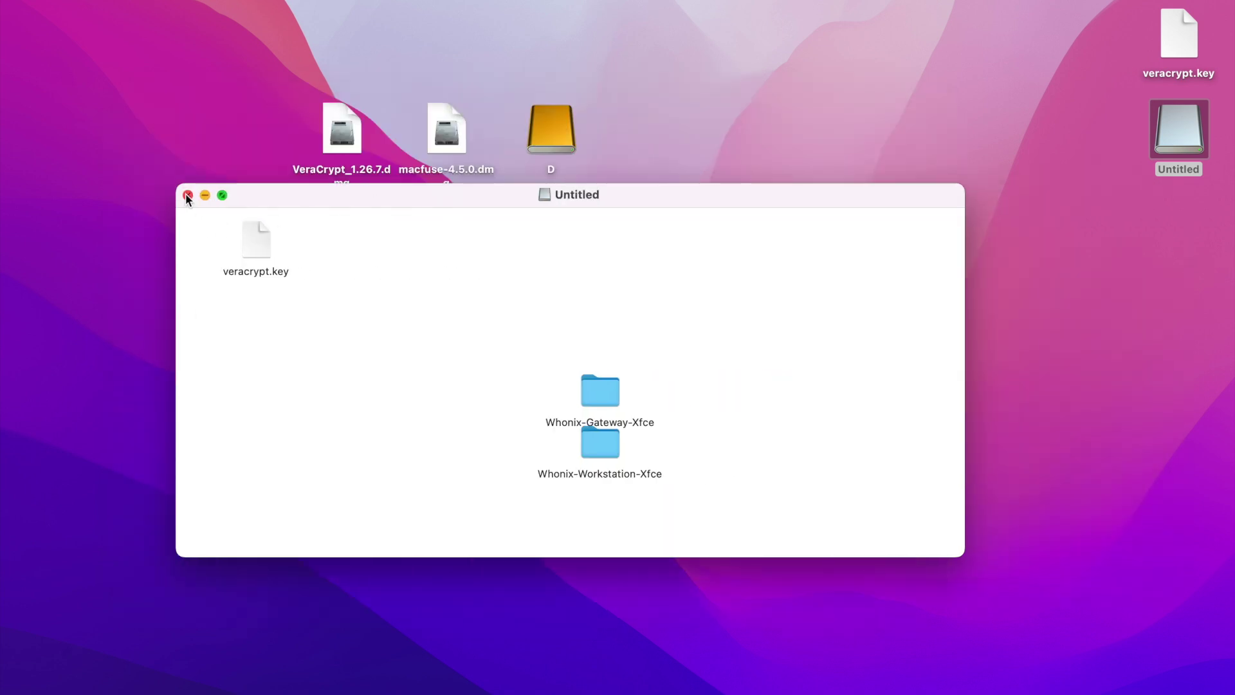
{"action": "left_click", "coordinate": [187, 195]}
{"action": "right_click", "coordinate": [1183, 122]}
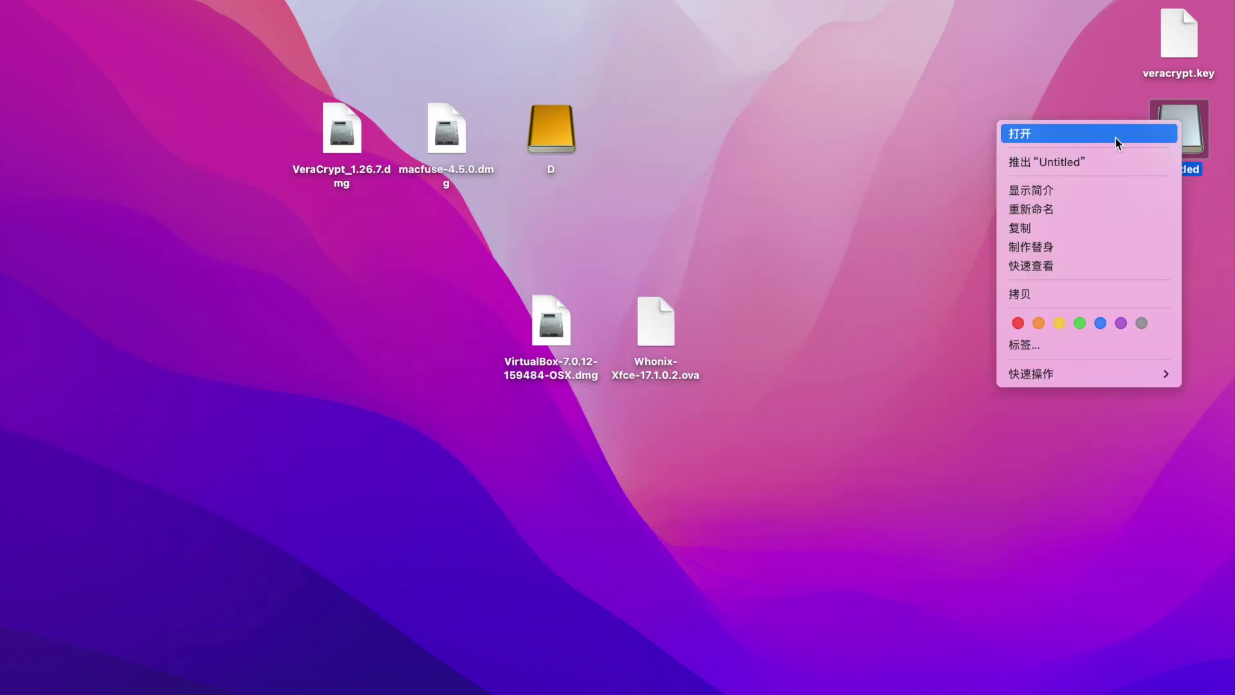
{"action": "left_click", "coordinate": [1086, 161]}
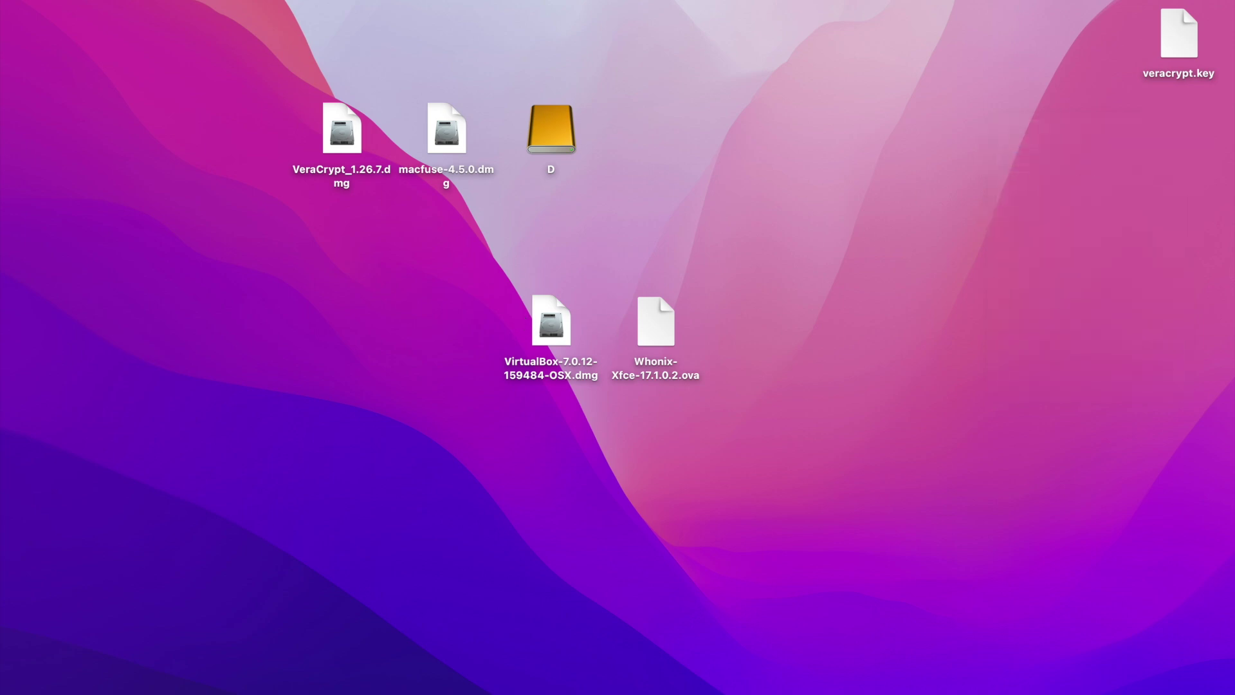
Dismount /Volumes/D/veracrypt in VeraCrypt, then select the 107.37 GB veracrypt file on drive D.
{"action": "left_click", "coordinate": [700, 687]}
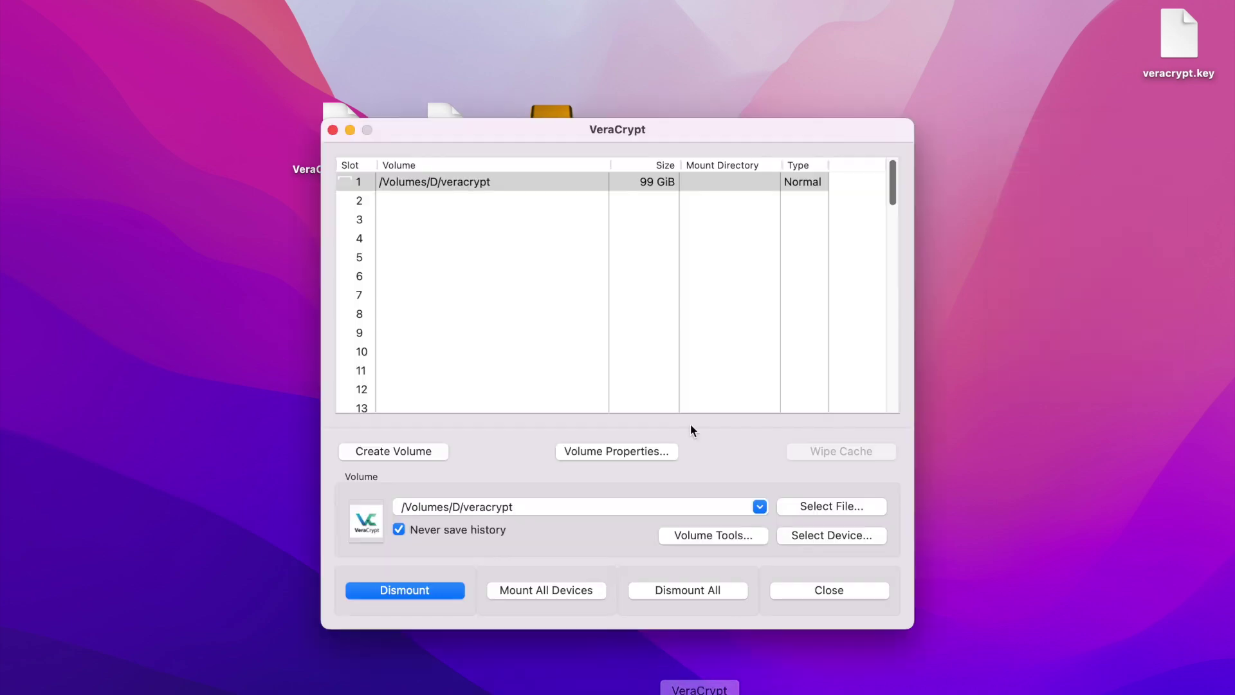
{"action": "left_click", "coordinate": [507, 187]}
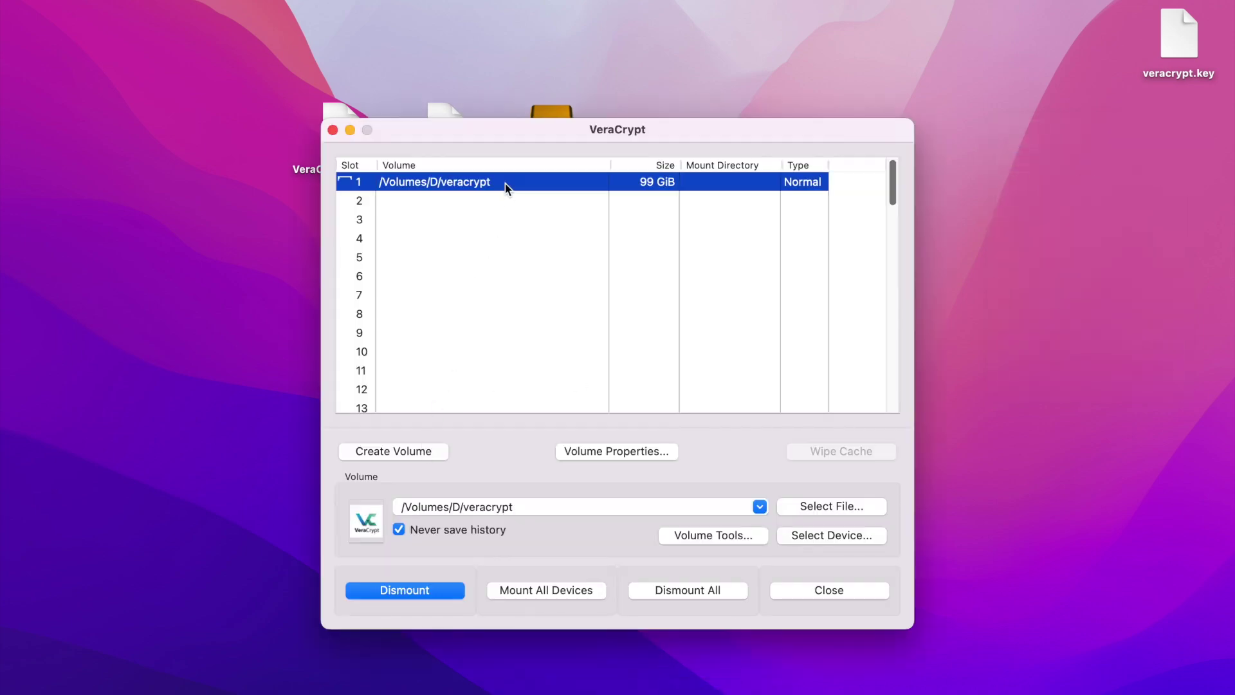
{"action": "left_click", "coordinate": [441, 588]}
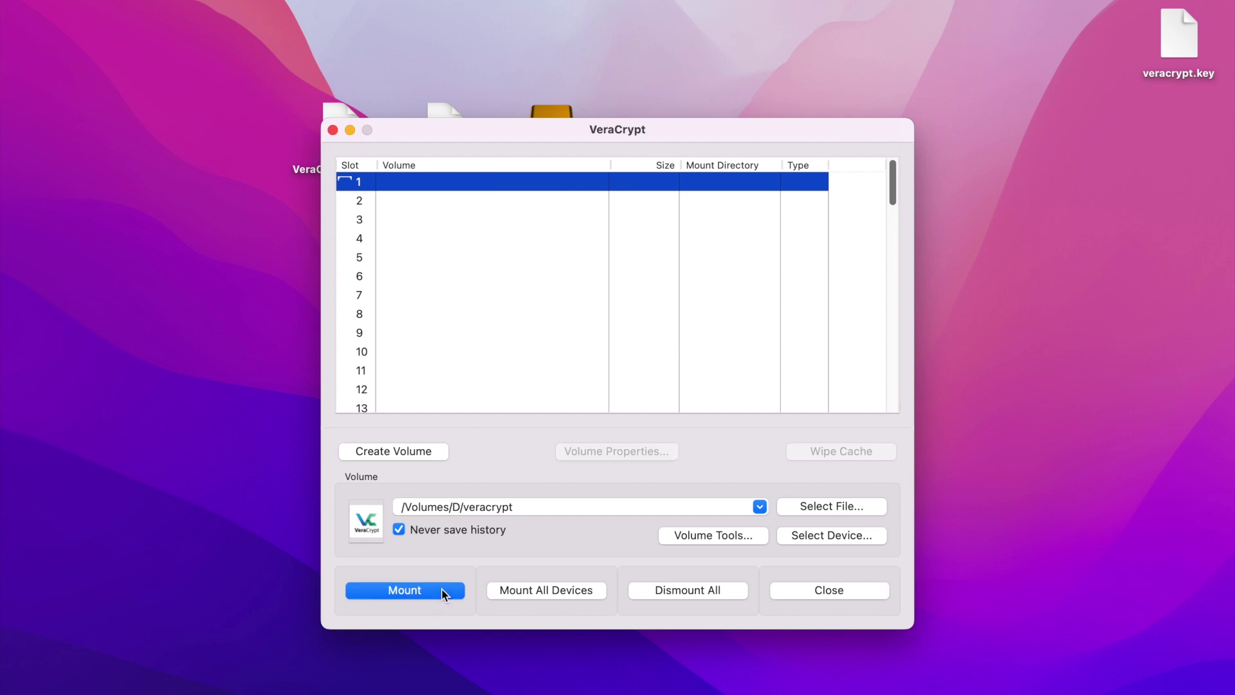
{"action": "left_click", "coordinate": [334, 130]}
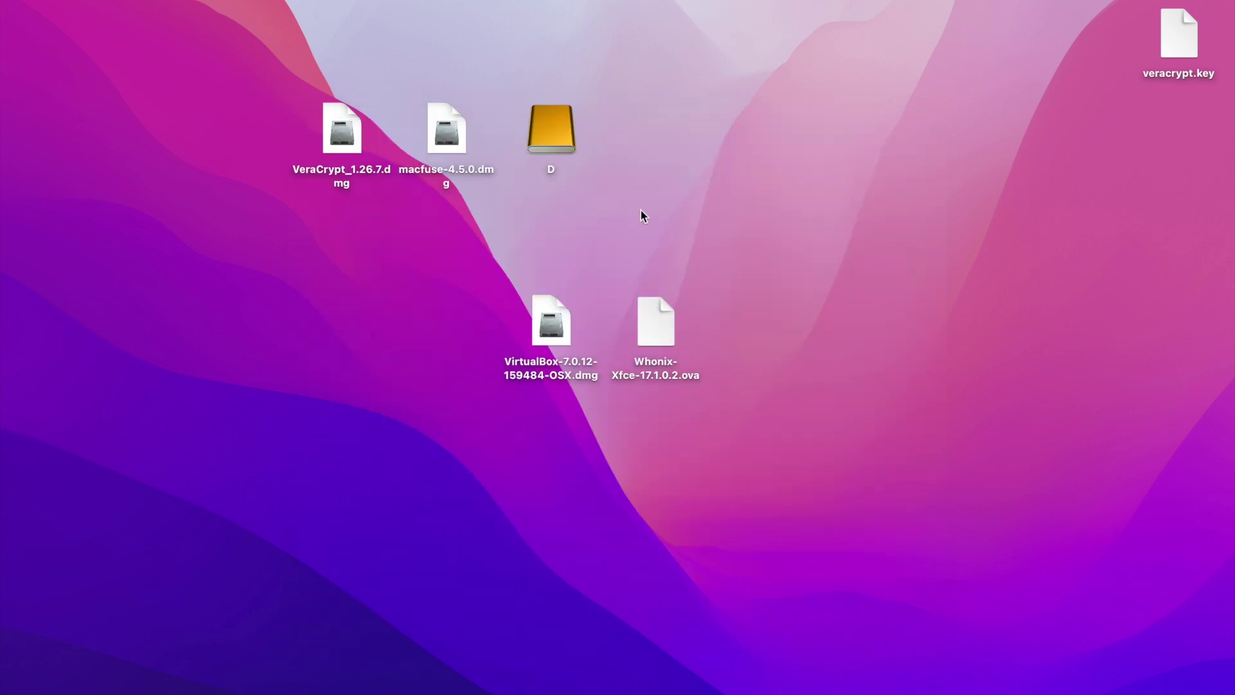
{"action": "double_click", "coordinate": [547, 127]}
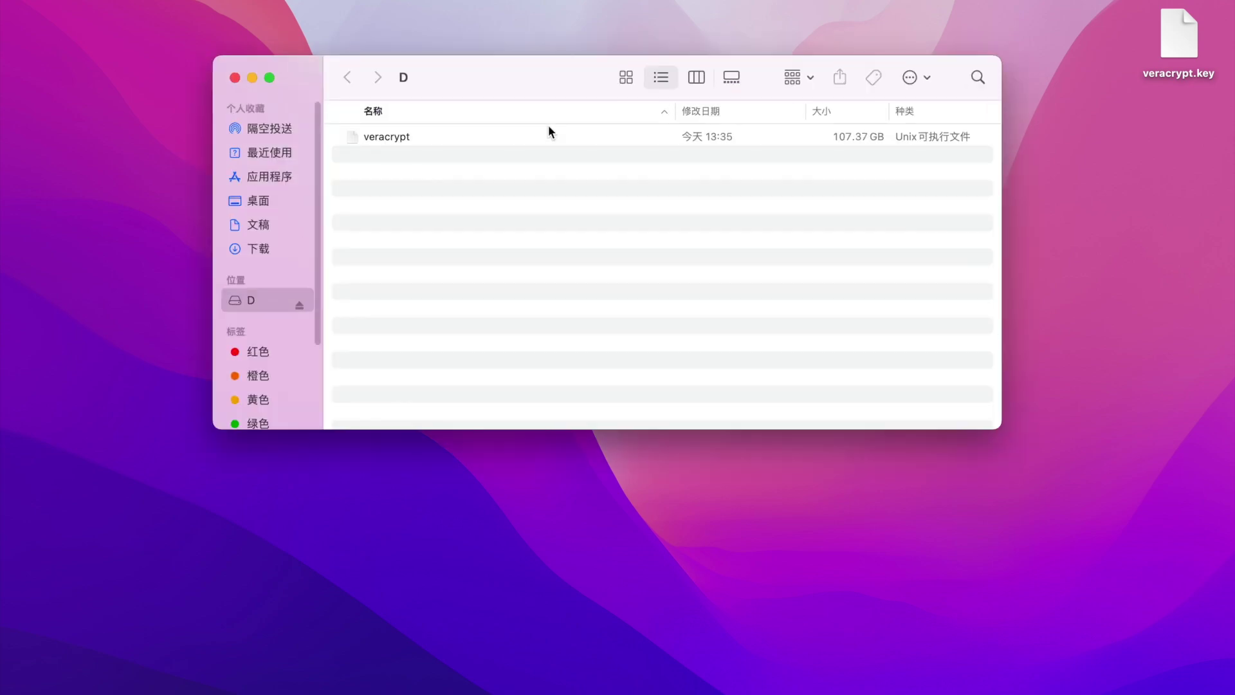
{"action": "left_click", "coordinate": [428, 136]}
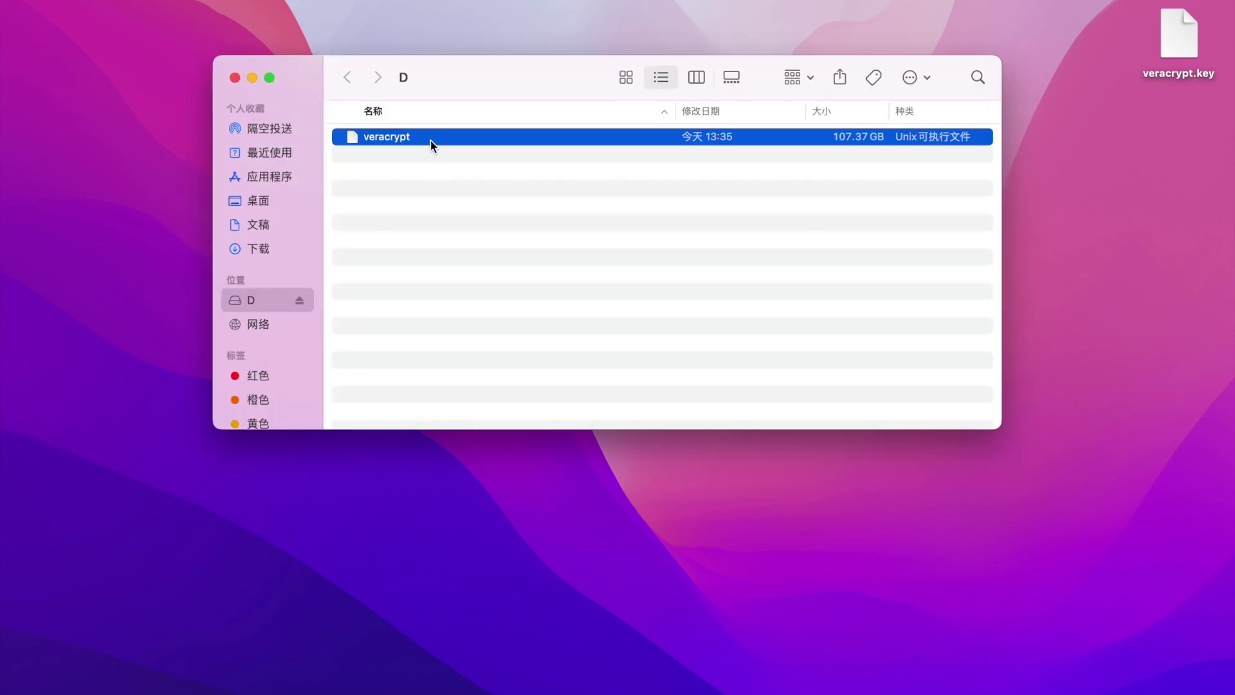